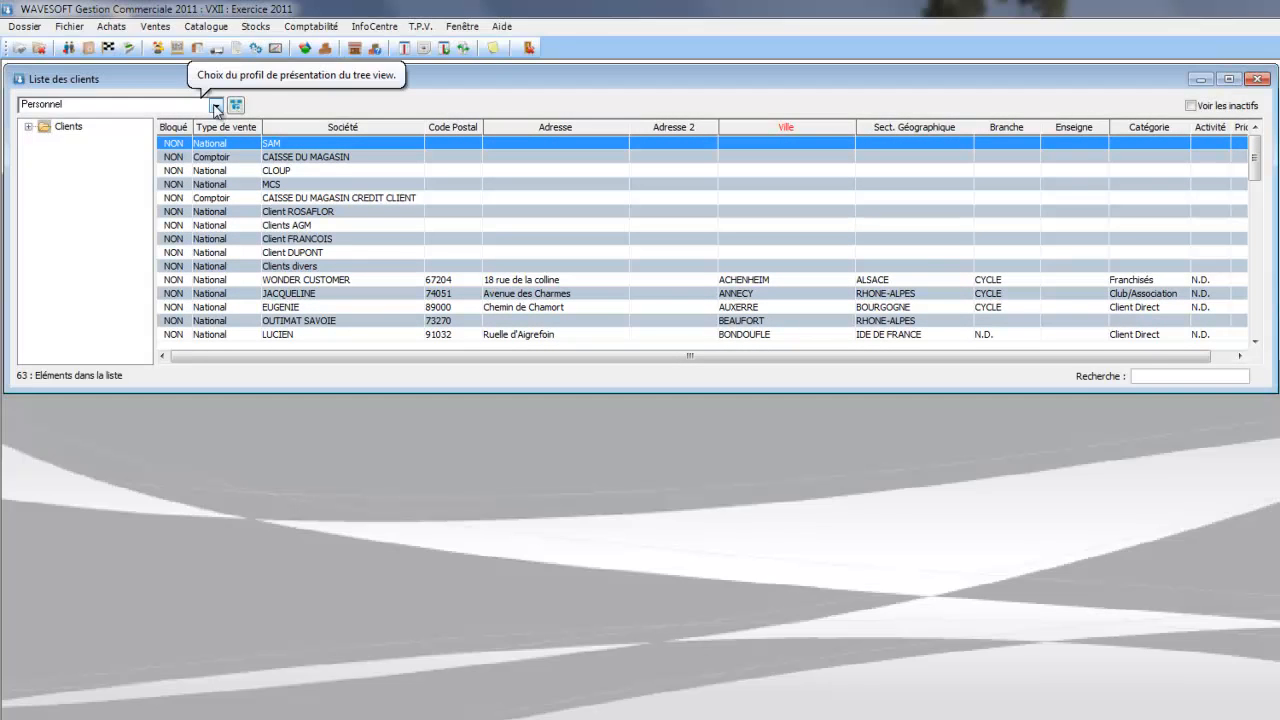
- View the available tree view presentation profiles of the client list and expand the Clients node
{"action": "left_click", "coordinate": [215, 106]}
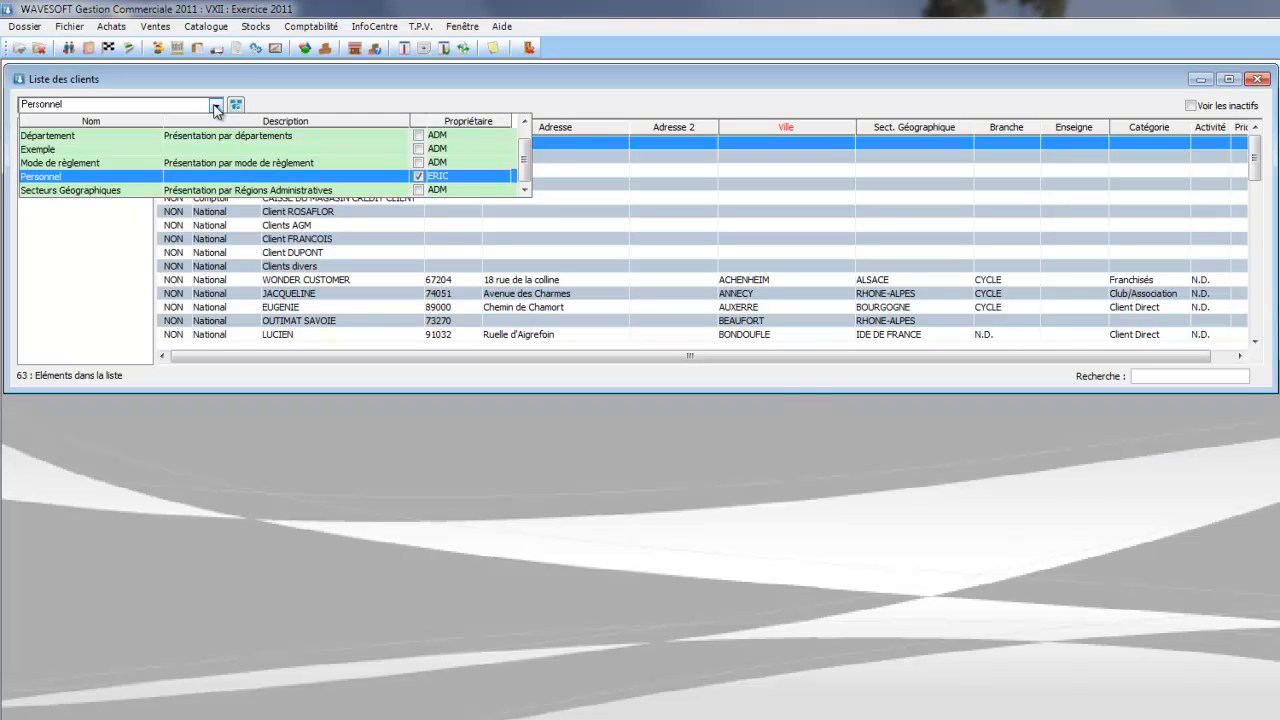
{"action": "left_click", "coordinate": [215, 106]}
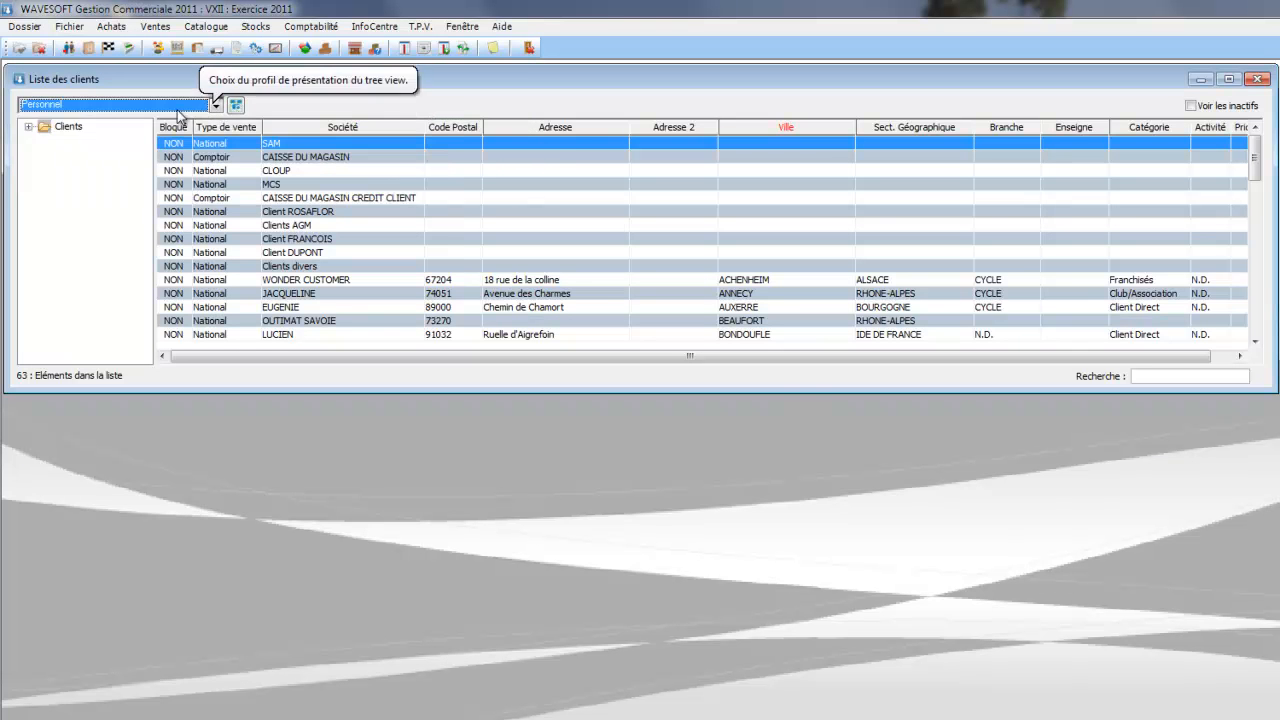
{"action": "left_click", "coordinate": [29, 128]}
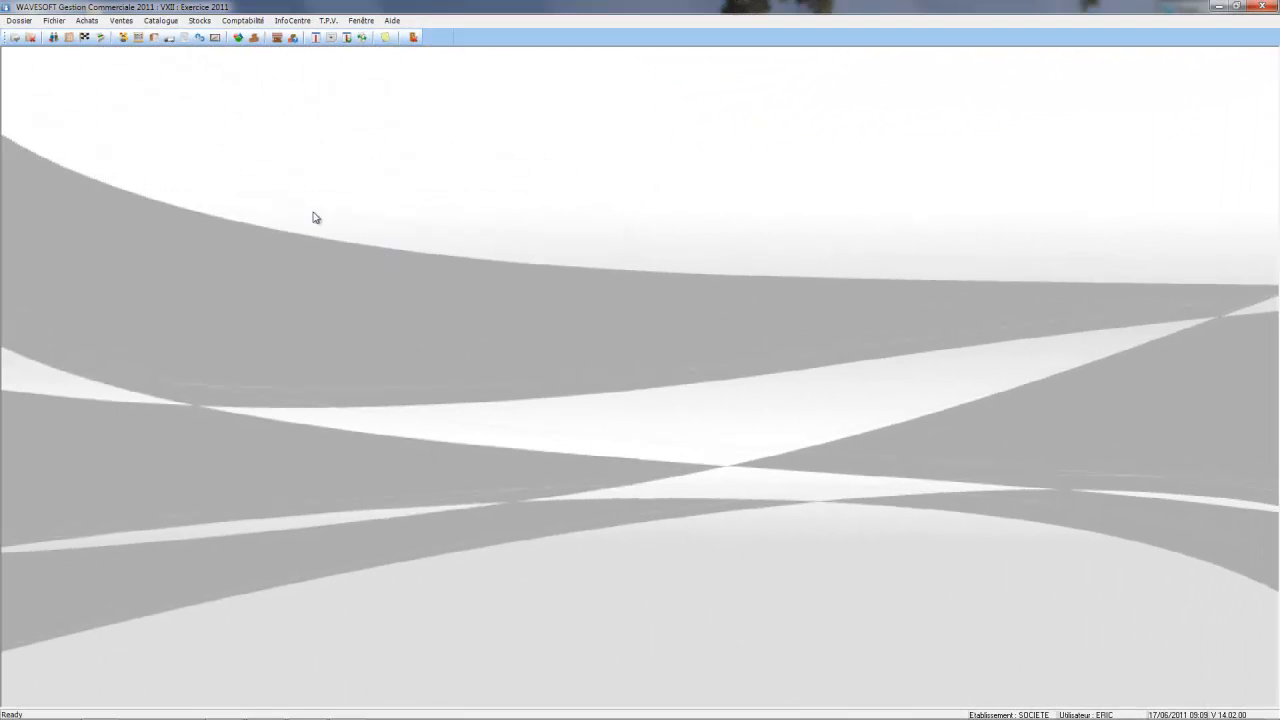
- Open the client list and add the Commercial column as its first displayed column, ahead of Bloqué
{"action": "left_click", "coordinate": [123, 38]}
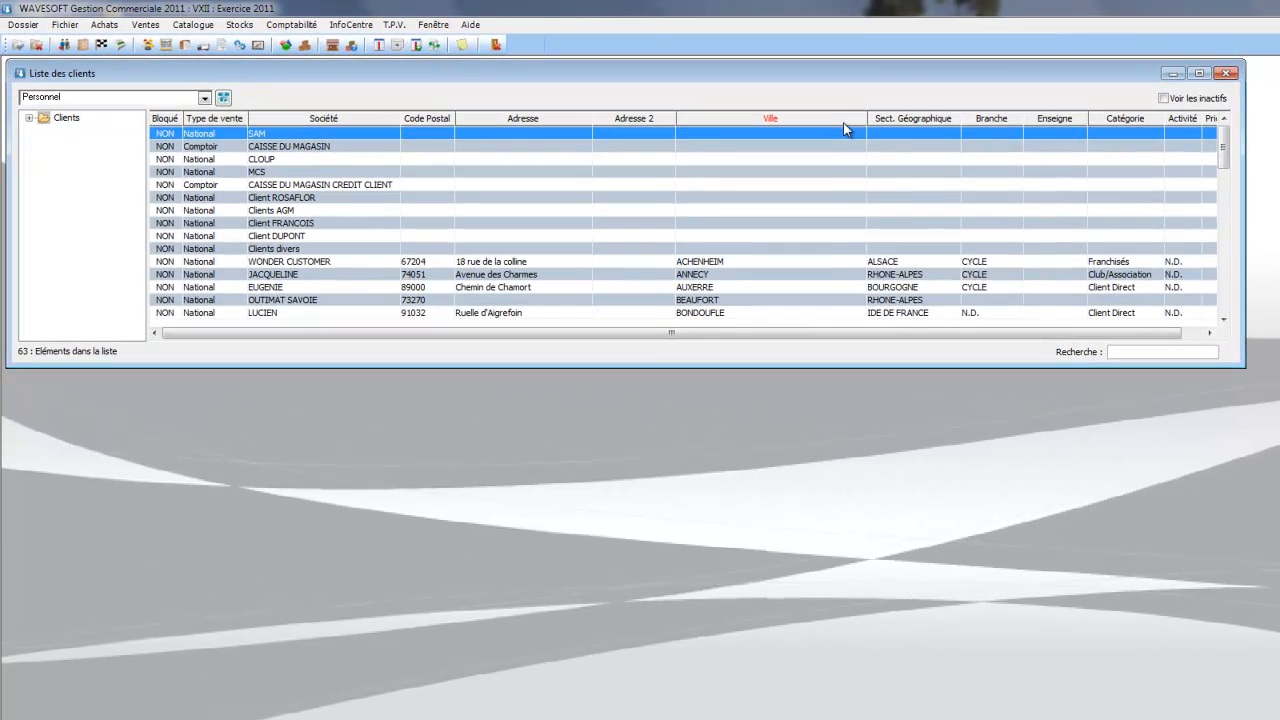
{"action": "right_click", "coordinate": [810, 122]}
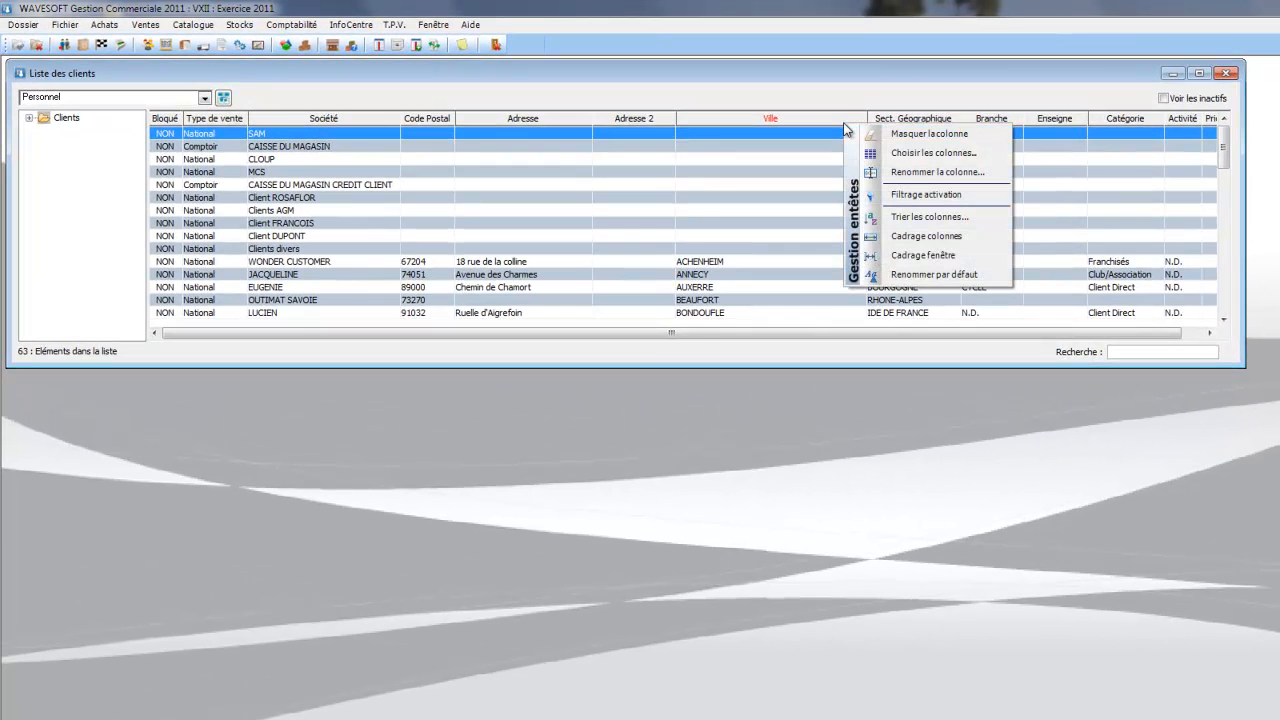
{"action": "left_click", "coordinate": [920, 153]}
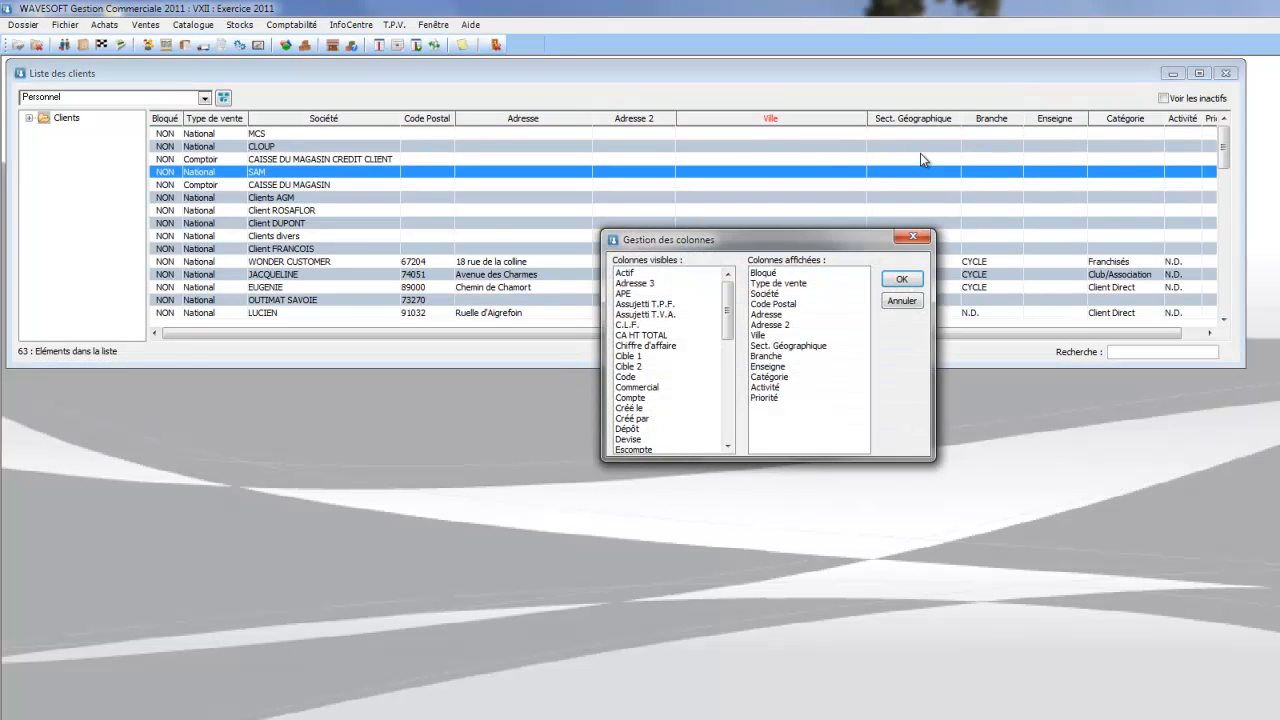
{"action": "left_click_drag", "start_coordinate": [770, 272], "coordinate": [795, 280]}
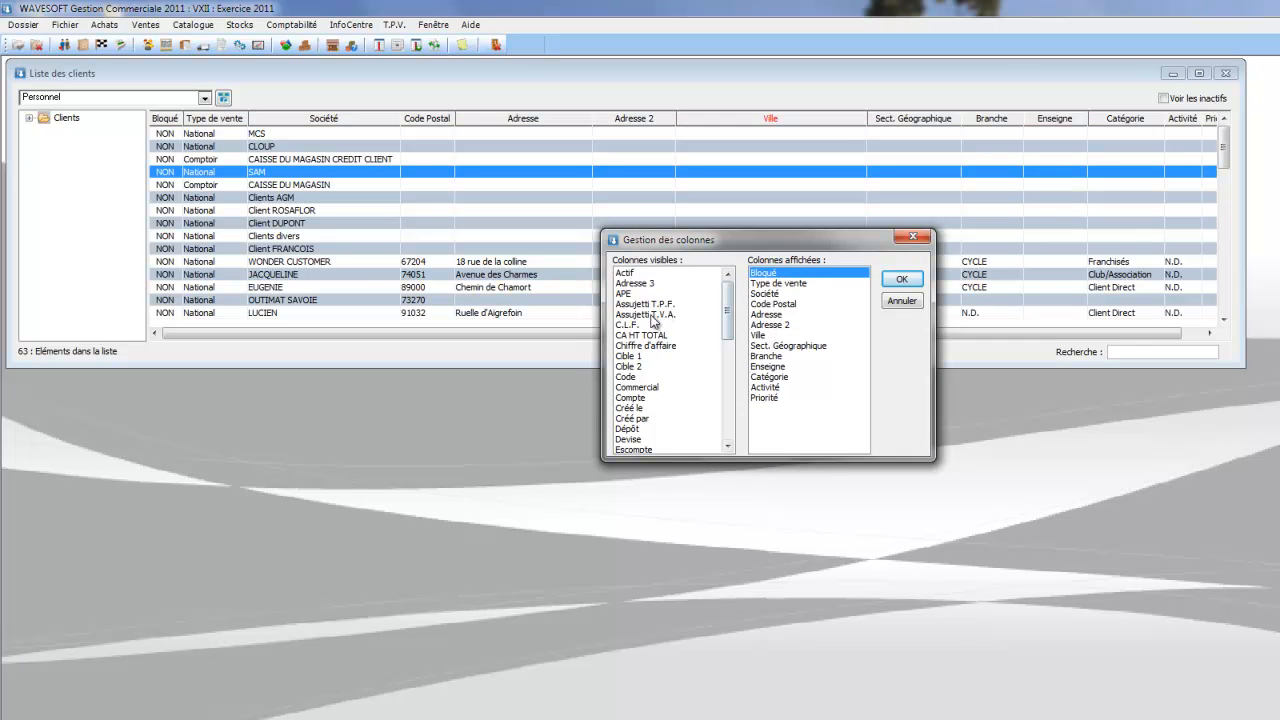
{"action": "scroll", "coordinate": [733, 305], "scroll_direction": "down", "scroll_amount": 1}
{"action": "scroll", "coordinate": [733, 307], "scroll_direction": "down", "scroll_amount": 1}
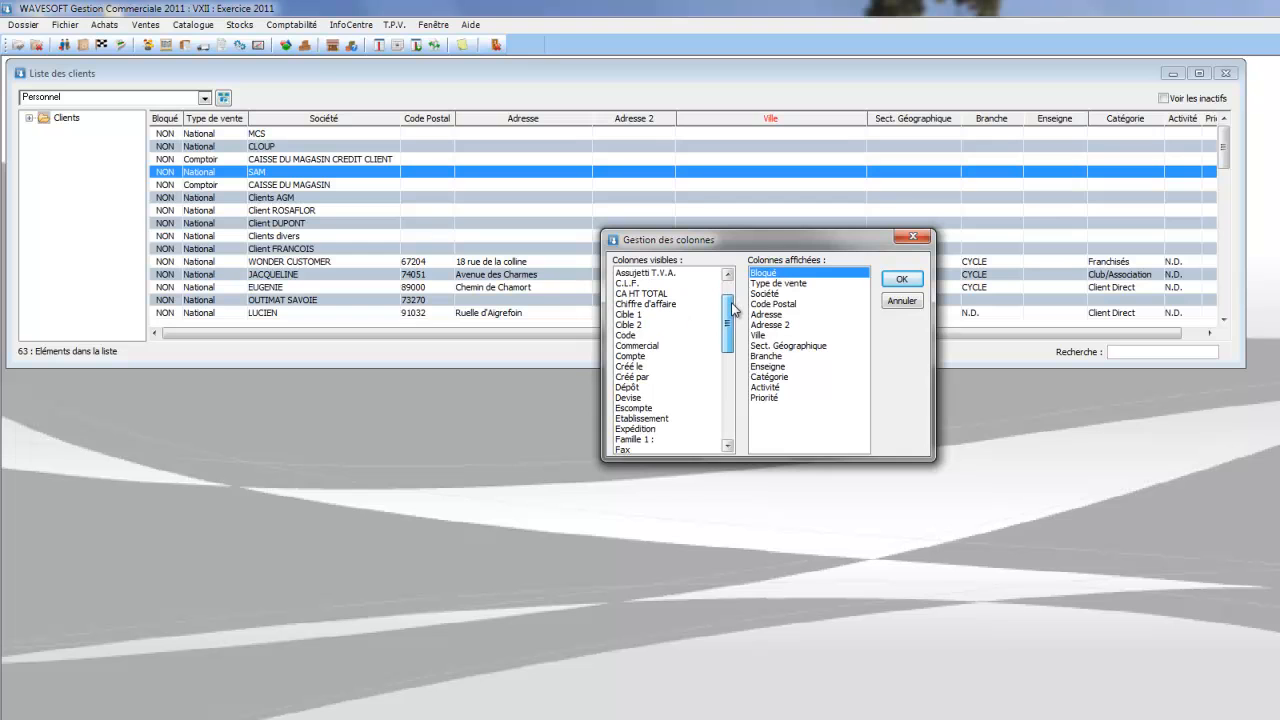
{"action": "left_click_drag", "start_coordinate": [636, 345], "coordinate": [772, 275]}
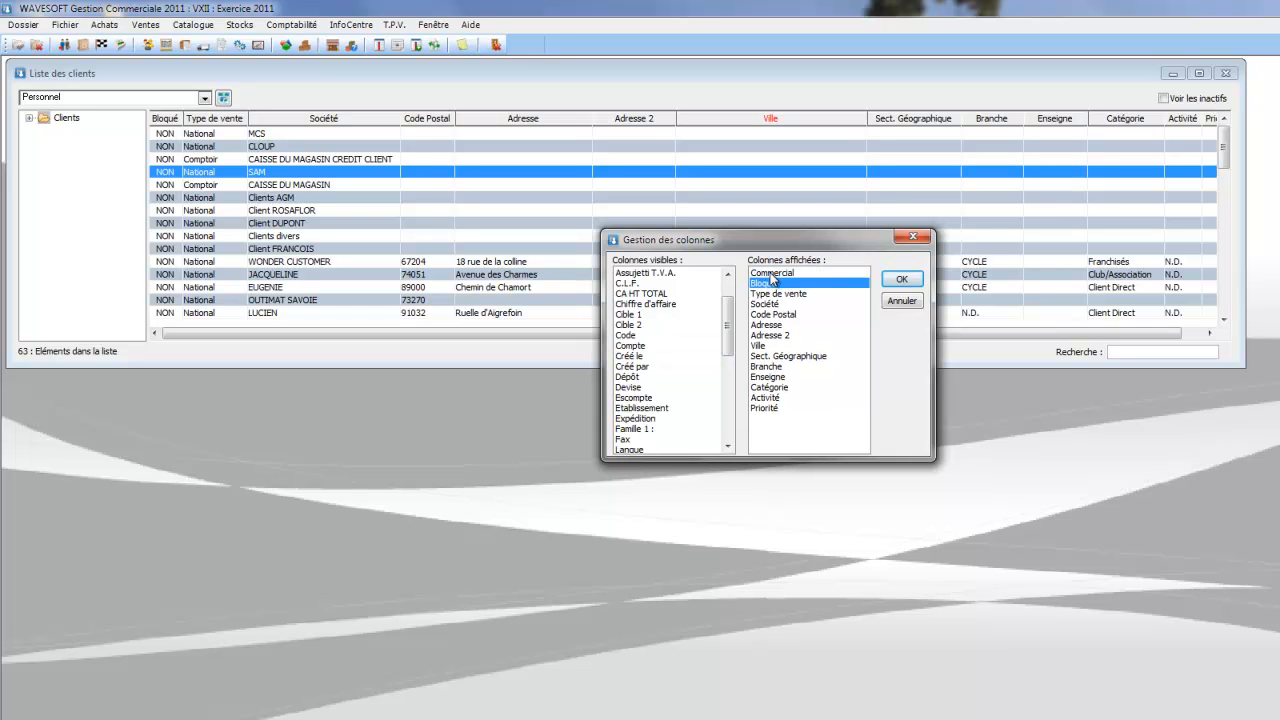
{"action": "left_click", "coordinate": [903, 280]}
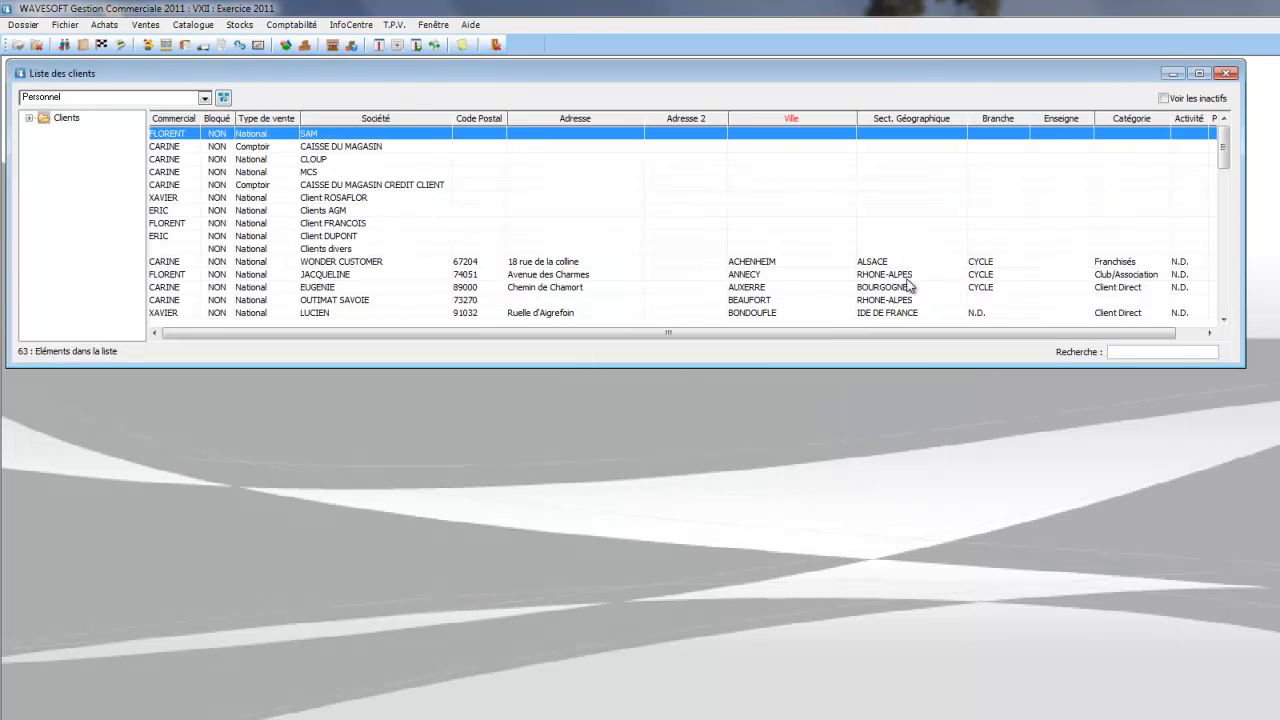
- Sort the client list by Commercial and move the Type de vente column directly after Commercial
{"action": "left_click", "coordinate": [191, 125]}
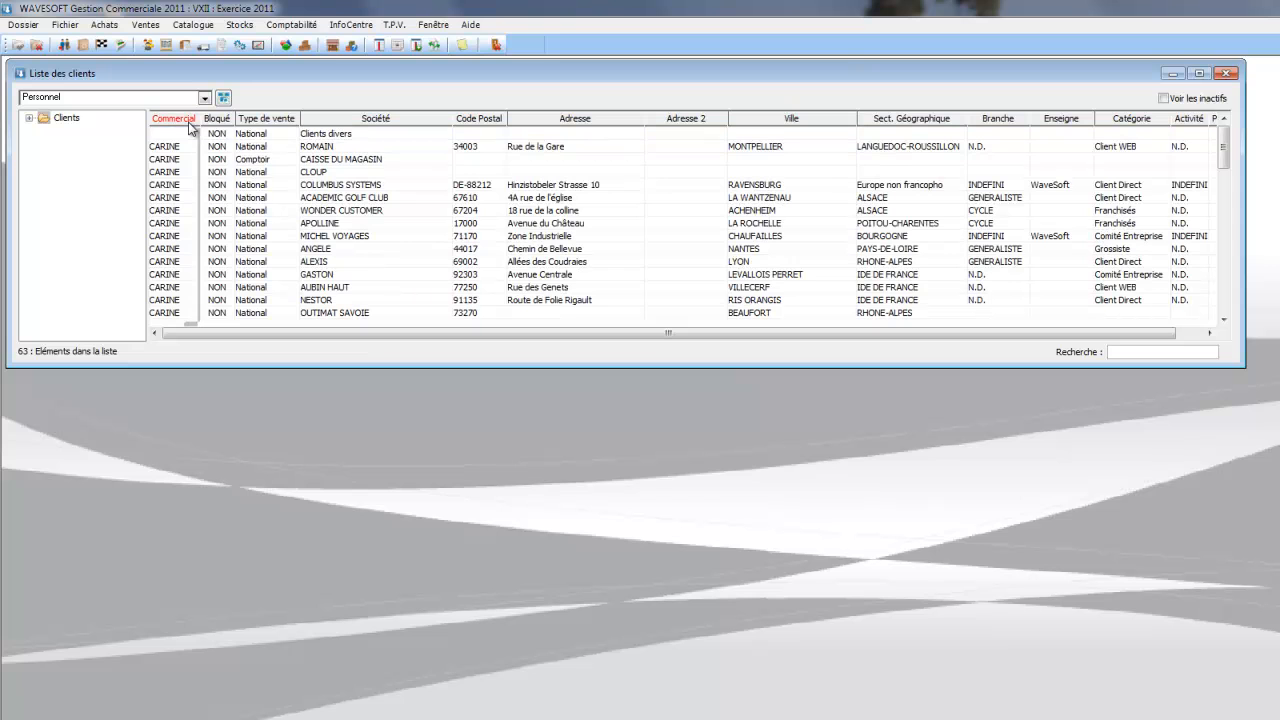
{"action": "left_click_drag", "start_coordinate": [266, 119], "coordinate": [203, 122]}
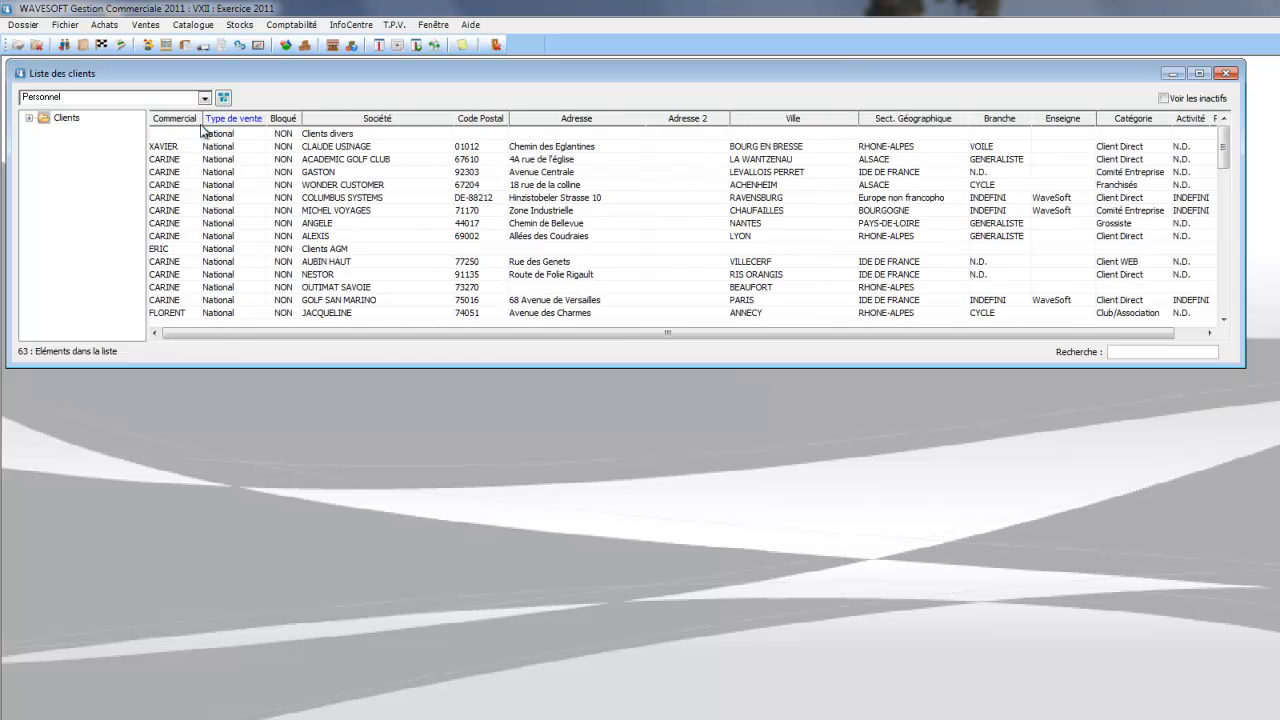
- Fit the client list's columns to their content and to the window width
{"action": "right_click", "coordinate": [182, 123]}
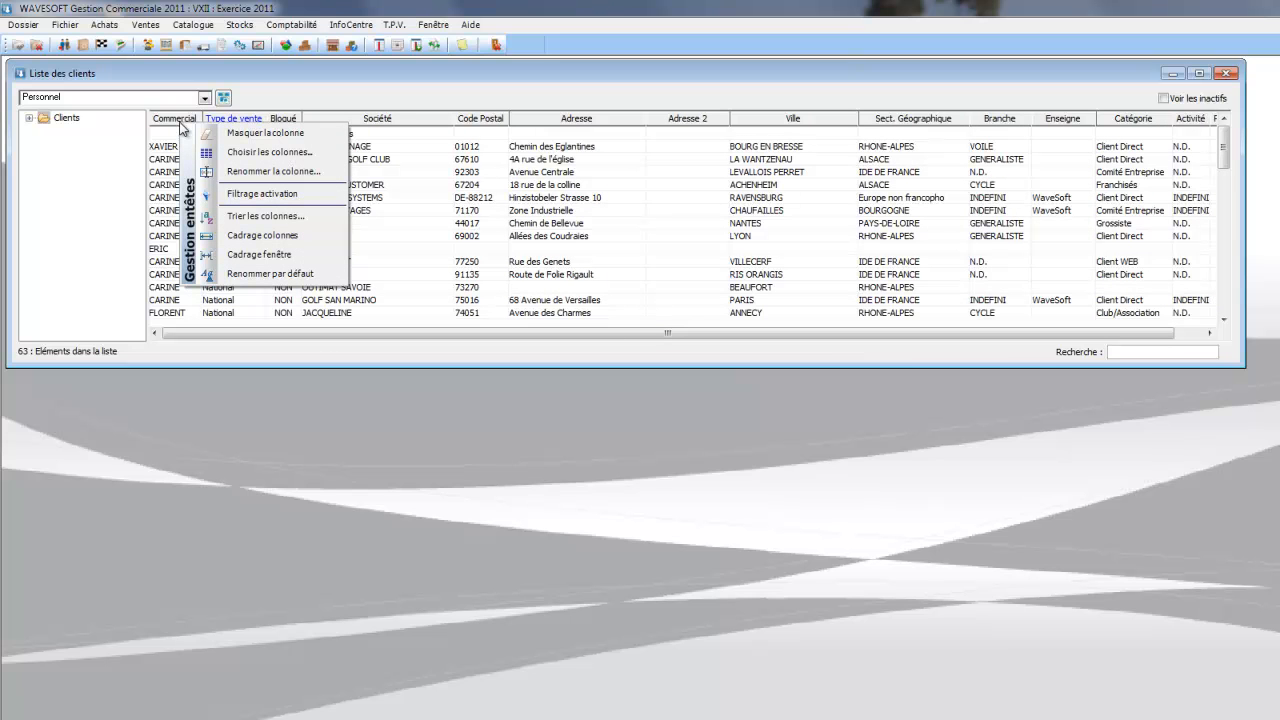
{"action": "left_click", "coordinate": [231, 241]}
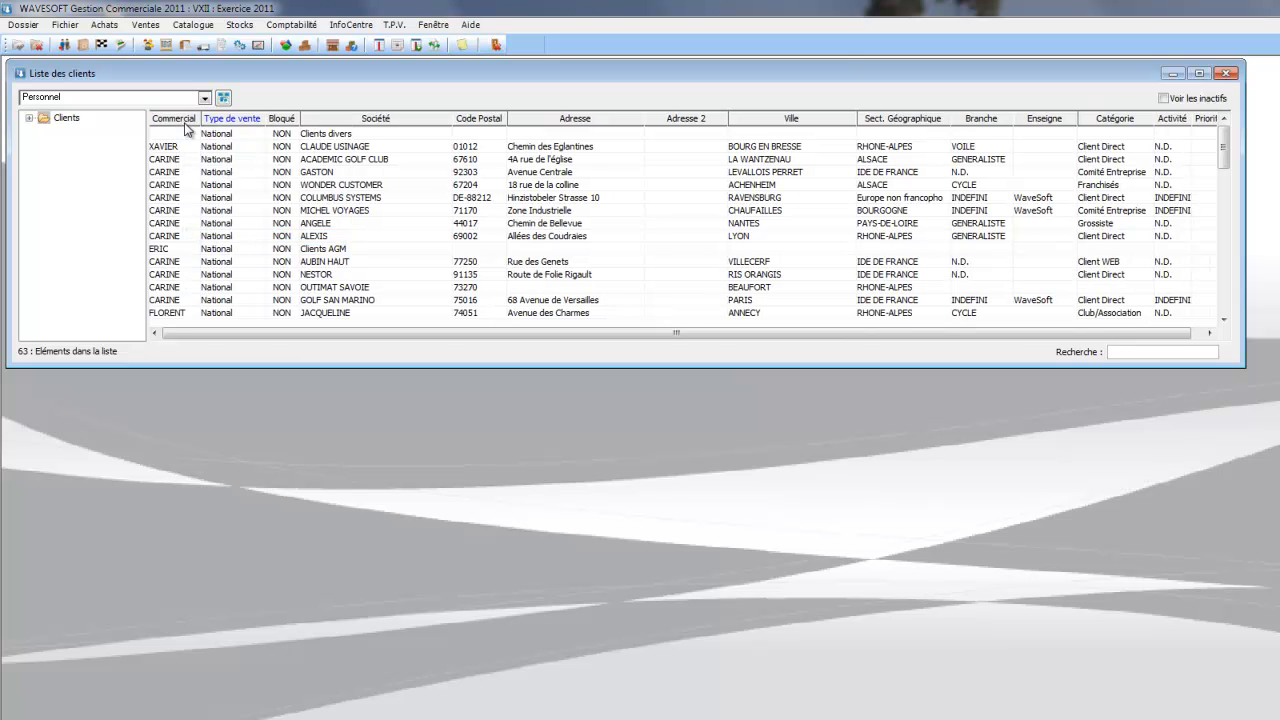
{"action": "right_click", "coordinate": [185, 127]}
{"action": "left_click", "coordinate": [238, 255]}
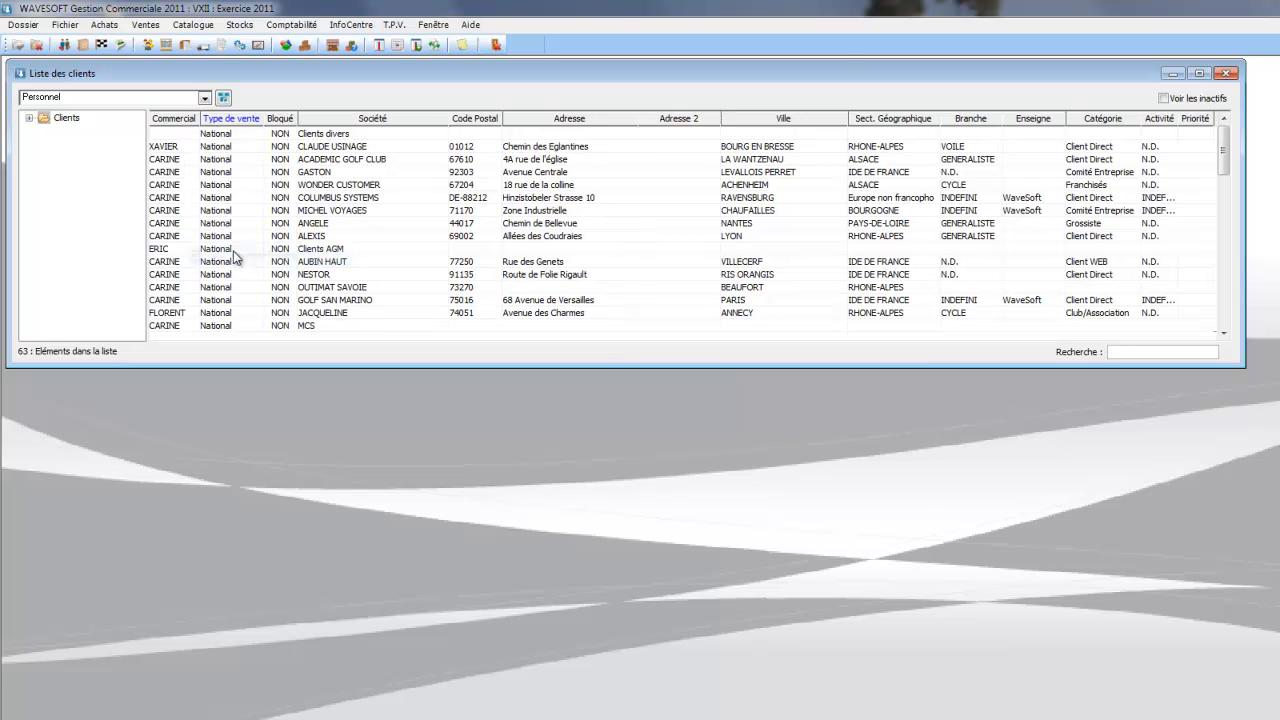
- Sort the client list by Ville and try to filter it on Ville containing AUXERRE
{"action": "left_click", "coordinate": [783, 118]}
{"action": "left_click", "coordinate": [776, 287]}
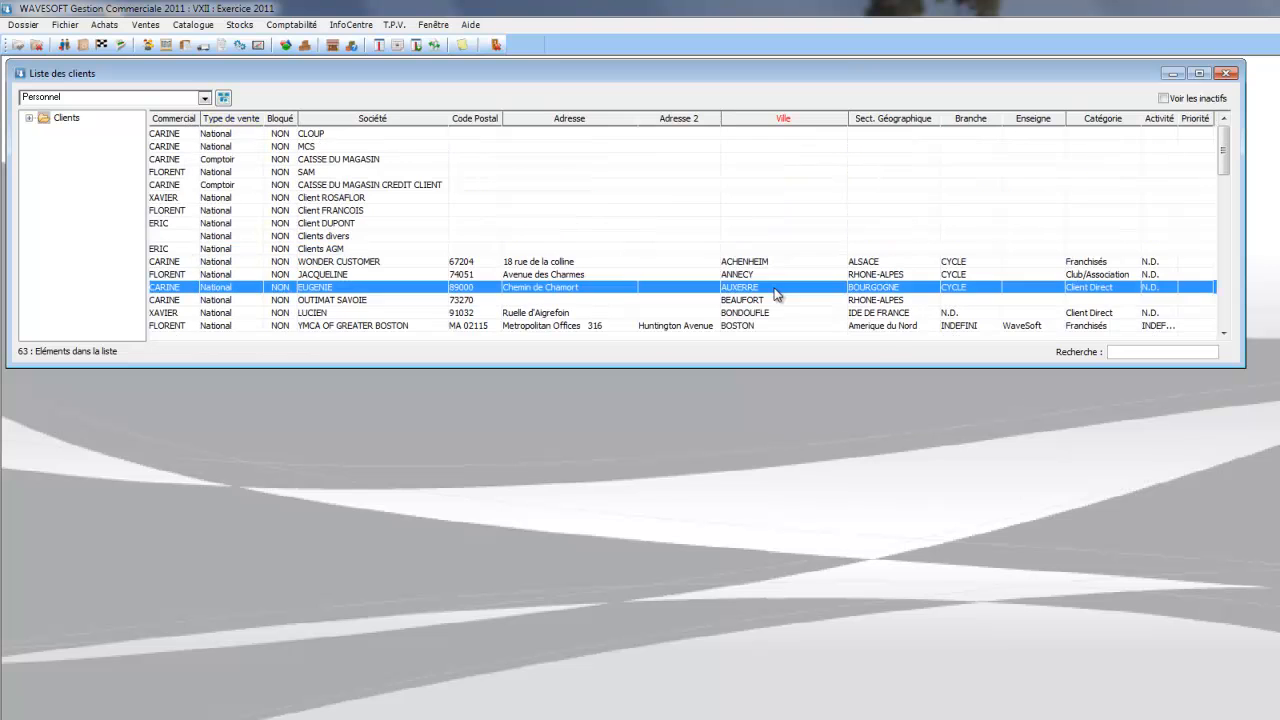
{"action": "right_click", "coordinate": [776, 292]}
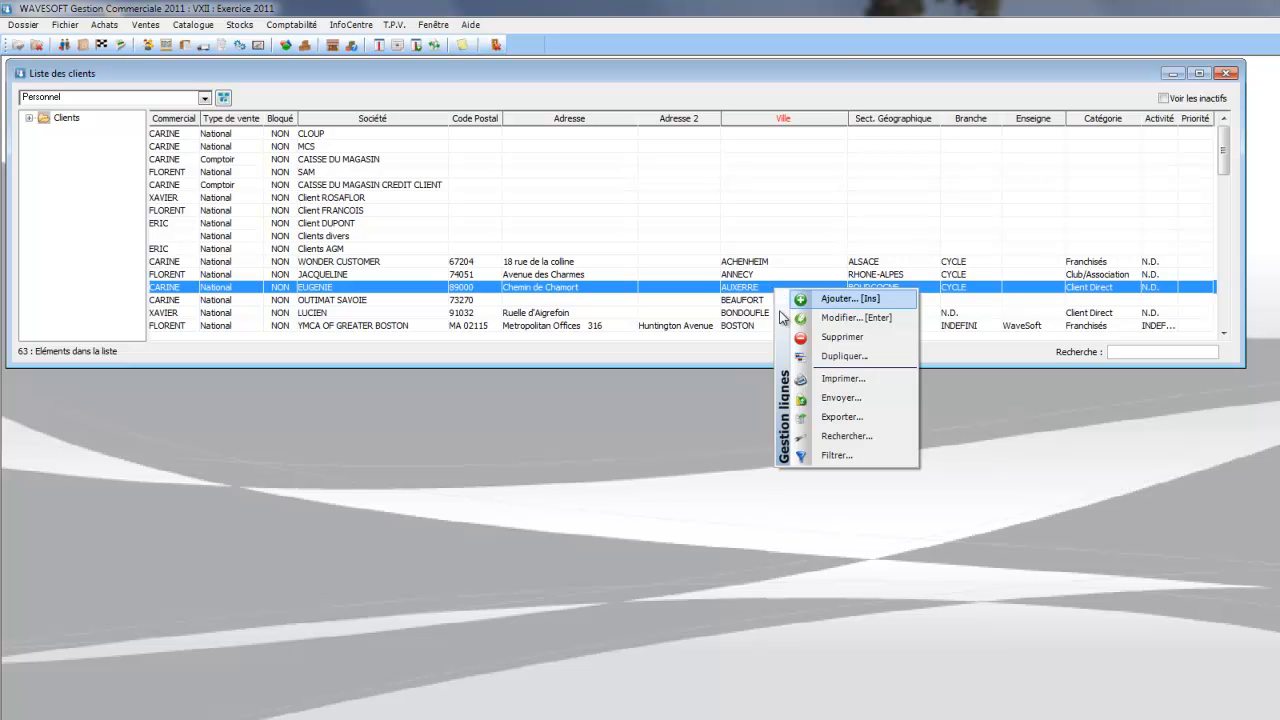
{"action": "left_click", "coordinate": [826, 457]}
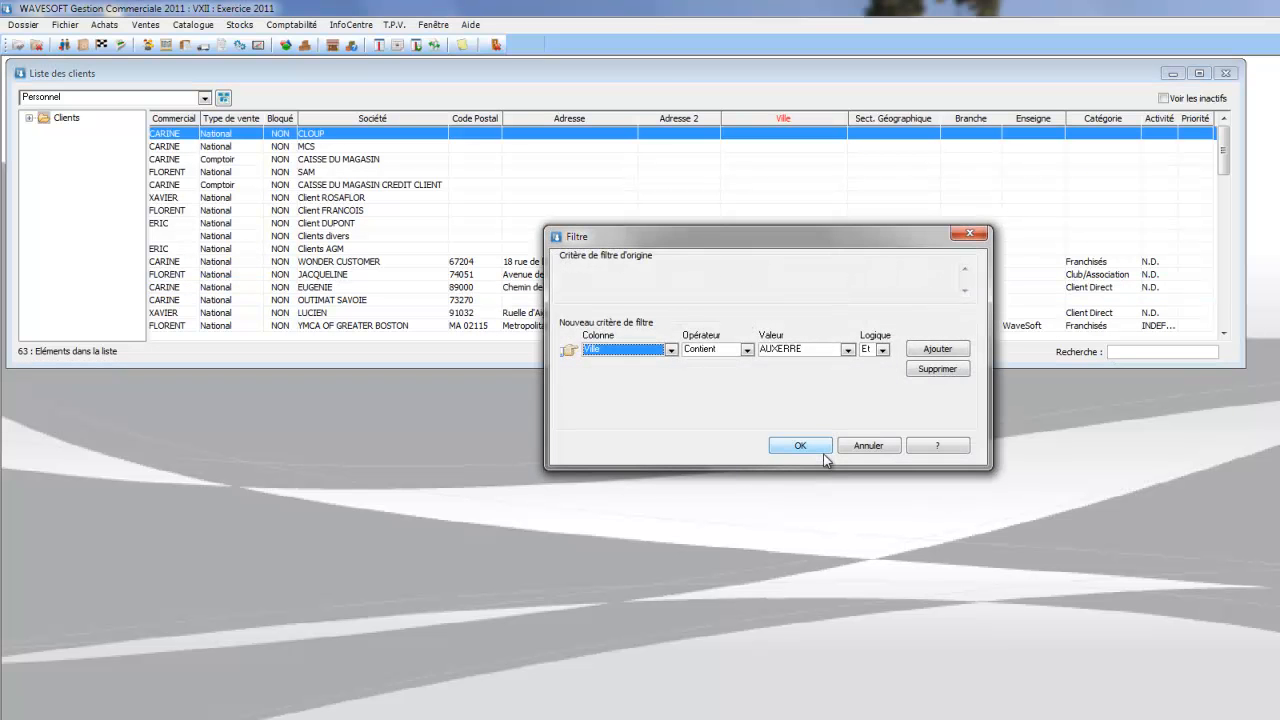
{"action": "left_click", "coordinate": [824, 451]}
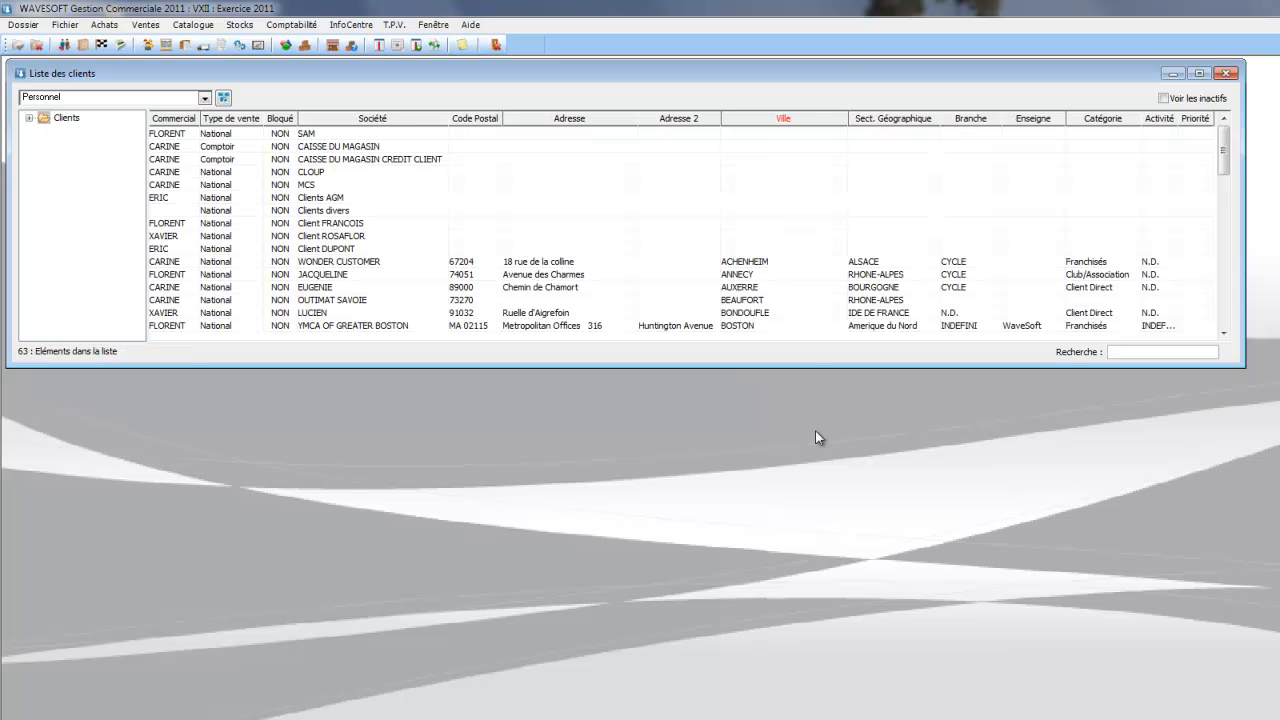
- Replace the Ville sort with ascending sorting by Code Postal and Commercial, and close and reopen the client list
{"action": "right_click", "coordinate": [773, 123]}
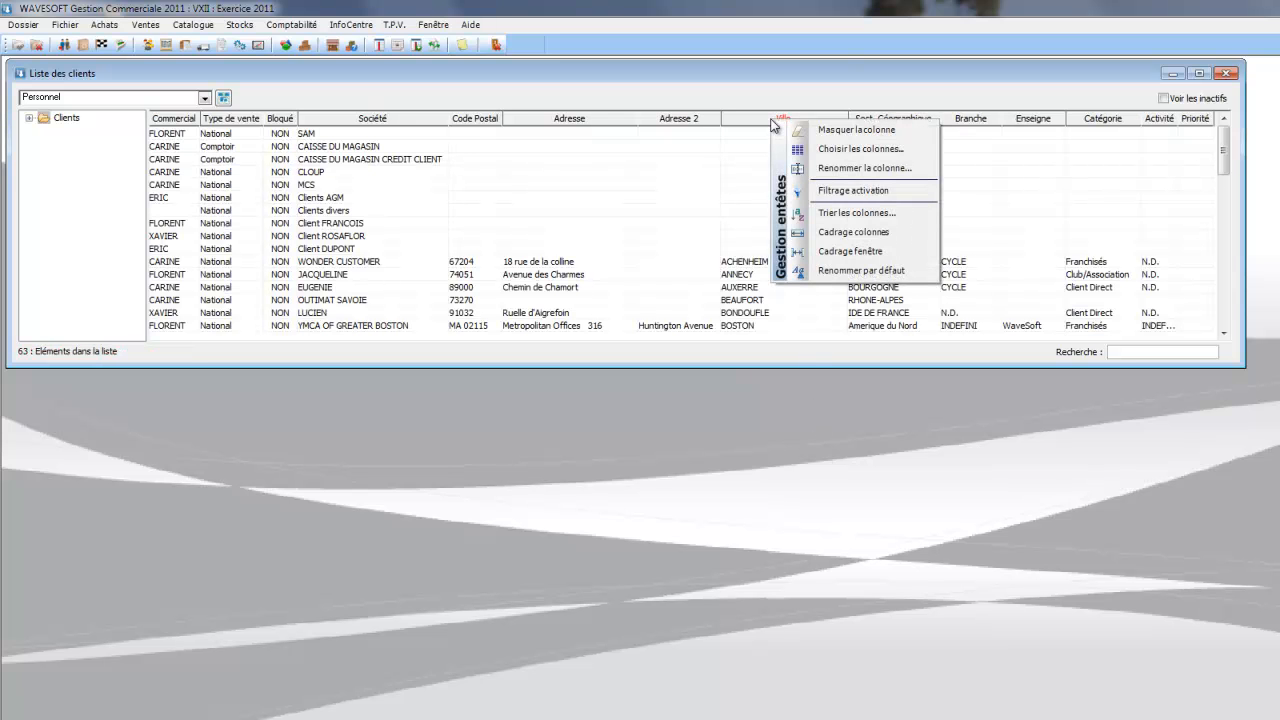
{"action": "left_click", "coordinate": [815, 213]}
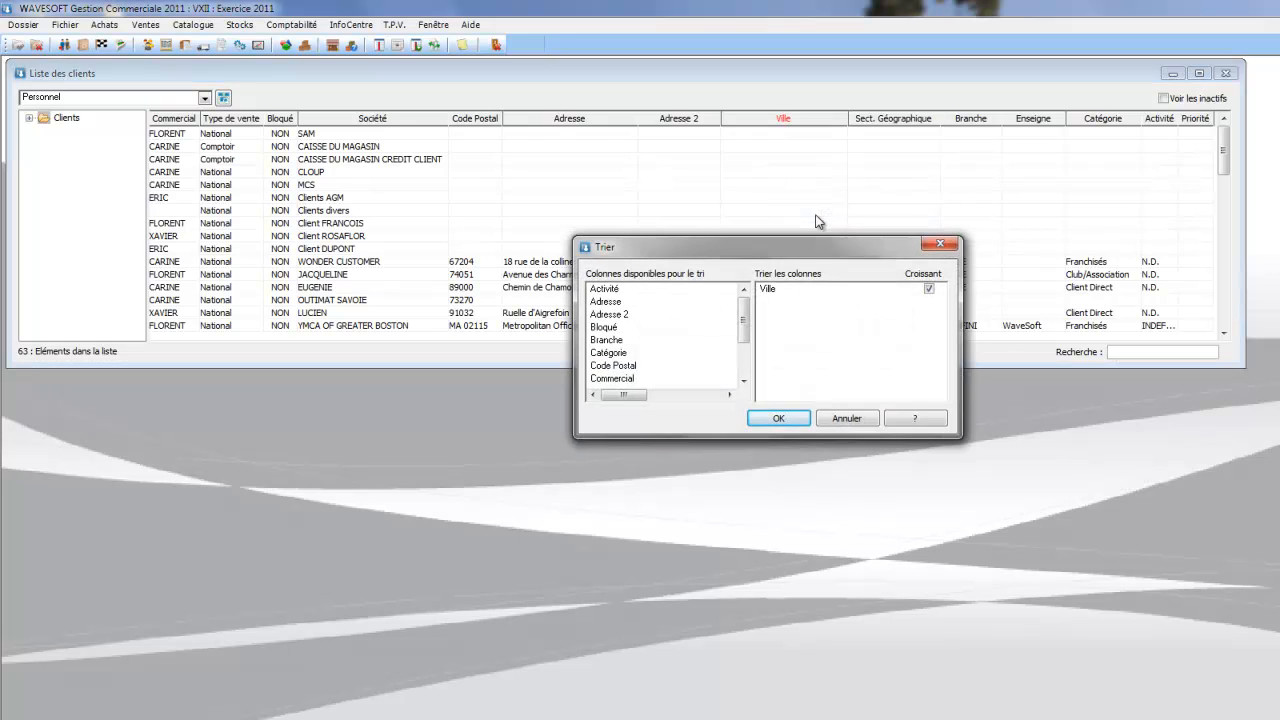
{"action": "left_click_drag", "start_coordinate": [742, 316], "coordinate": [741, 323]}
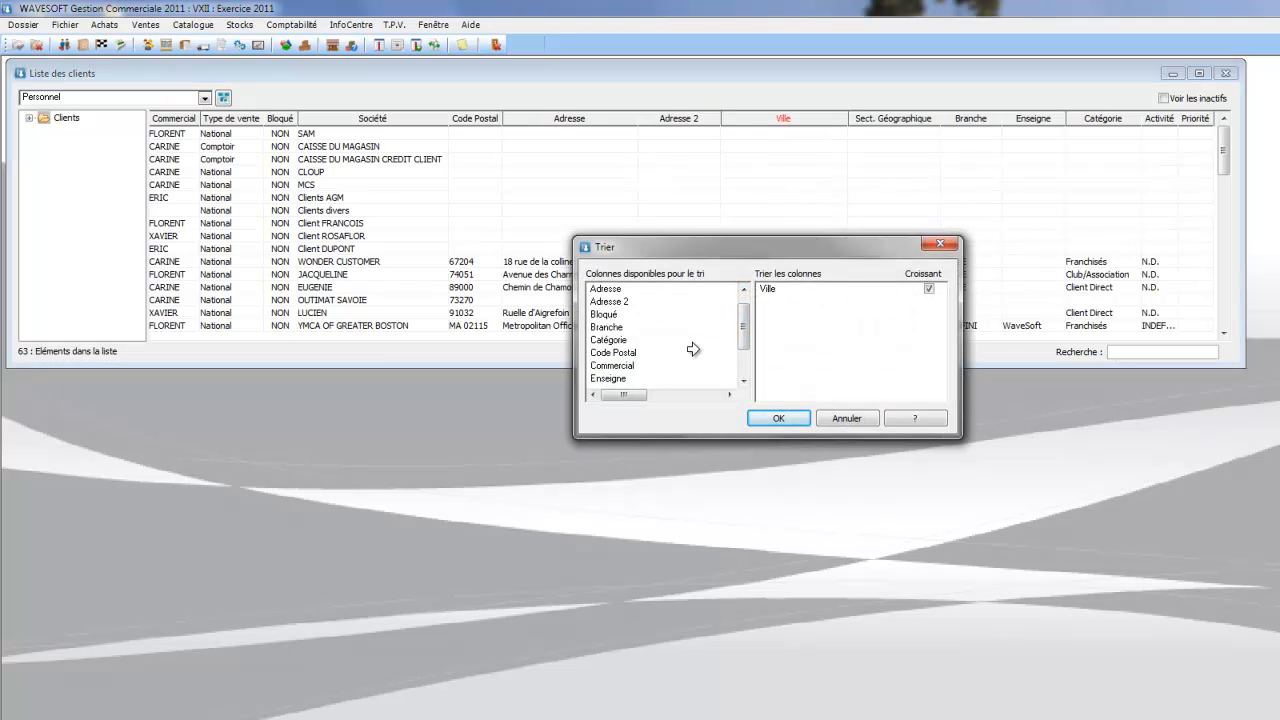
{"action": "left_click_drag", "start_coordinate": [836, 340], "coordinate": [836, 341]}
{"action": "left_click_drag", "start_coordinate": [785, 288], "coordinate": [662, 309]}
{"action": "left_click_drag", "start_coordinate": [617, 366], "coordinate": [826, 346]}
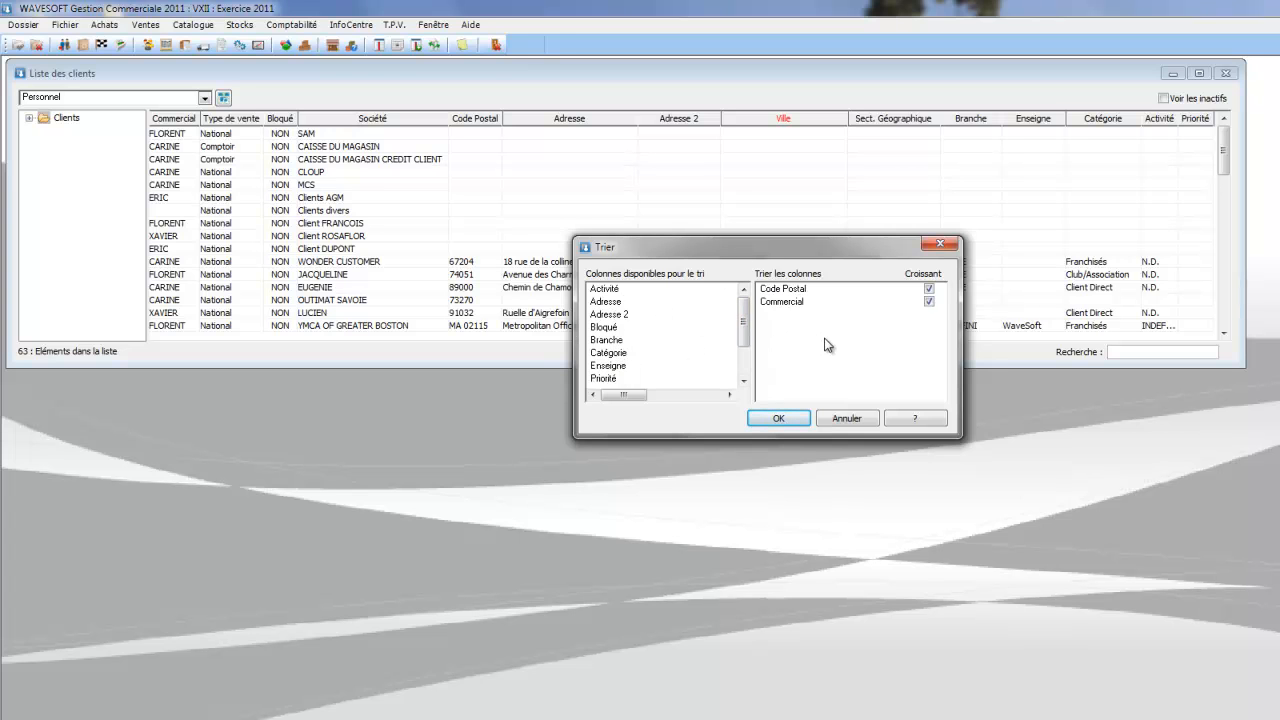
{"action": "left_click", "coordinate": [799, 419]}
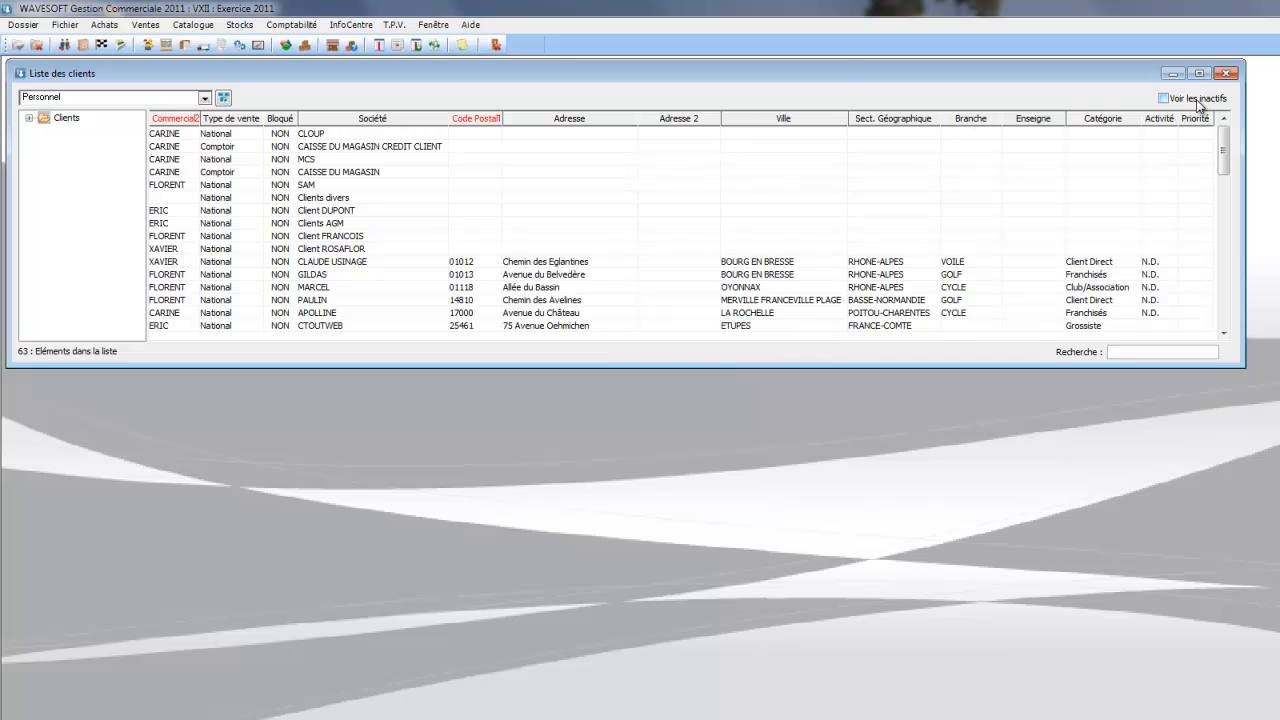
{"action": "left_click", "coordinate": [1229, 74]}
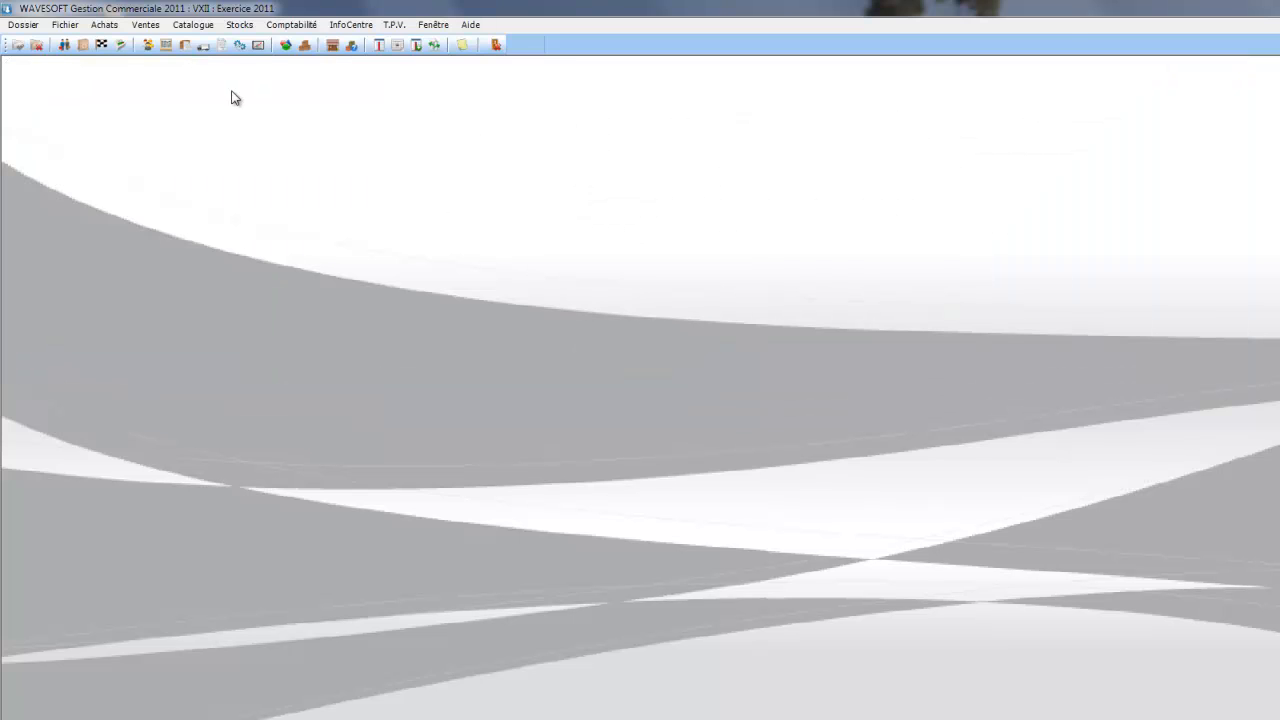
{"action": "left_click", "coordinate": [146, 46]}
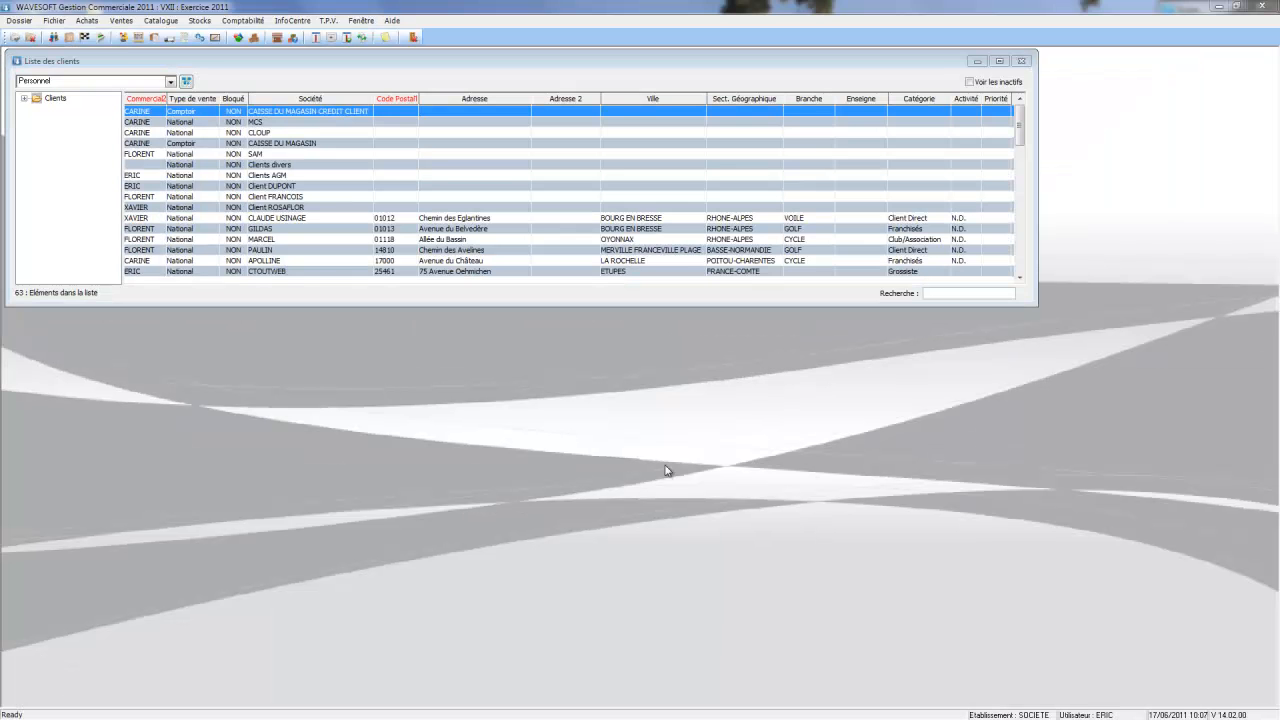
- Switch to the administration module, open the list of custom fields and restrict it to the Clients screen
{"action": "left_click", "coordinate": [19, 20]}
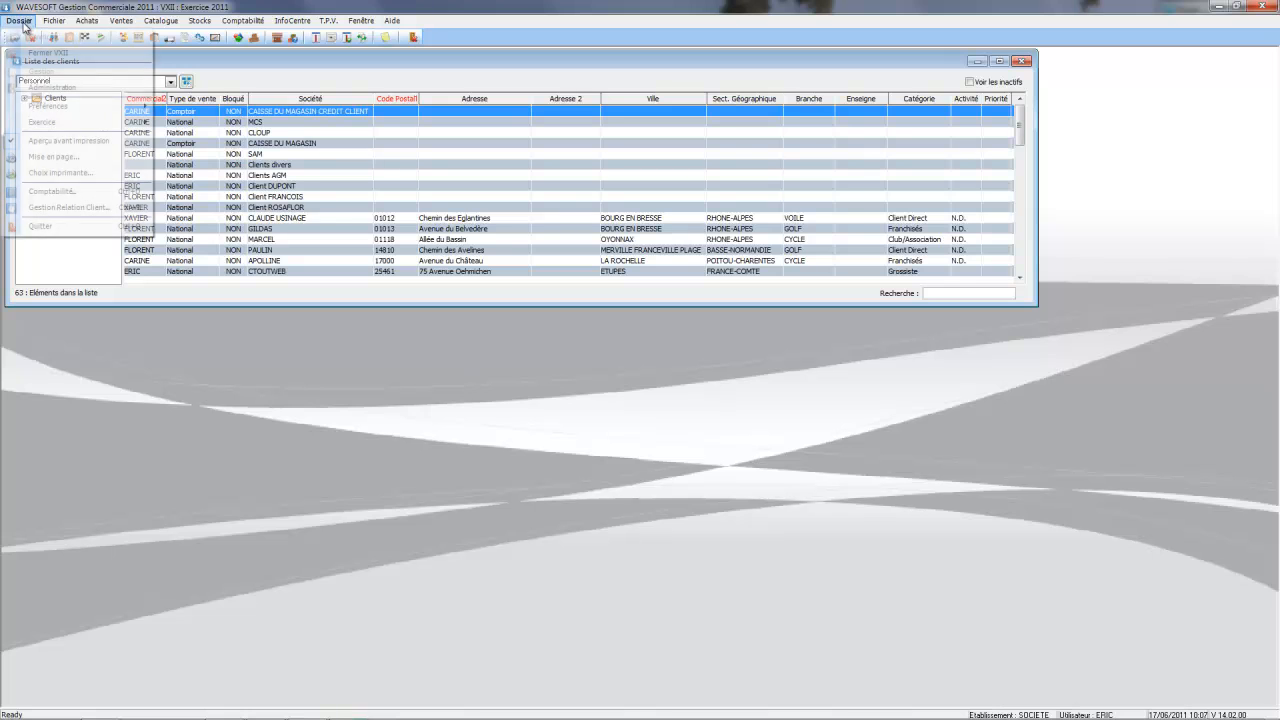
{"action": "left_click", "coordinate": [38, 89]}
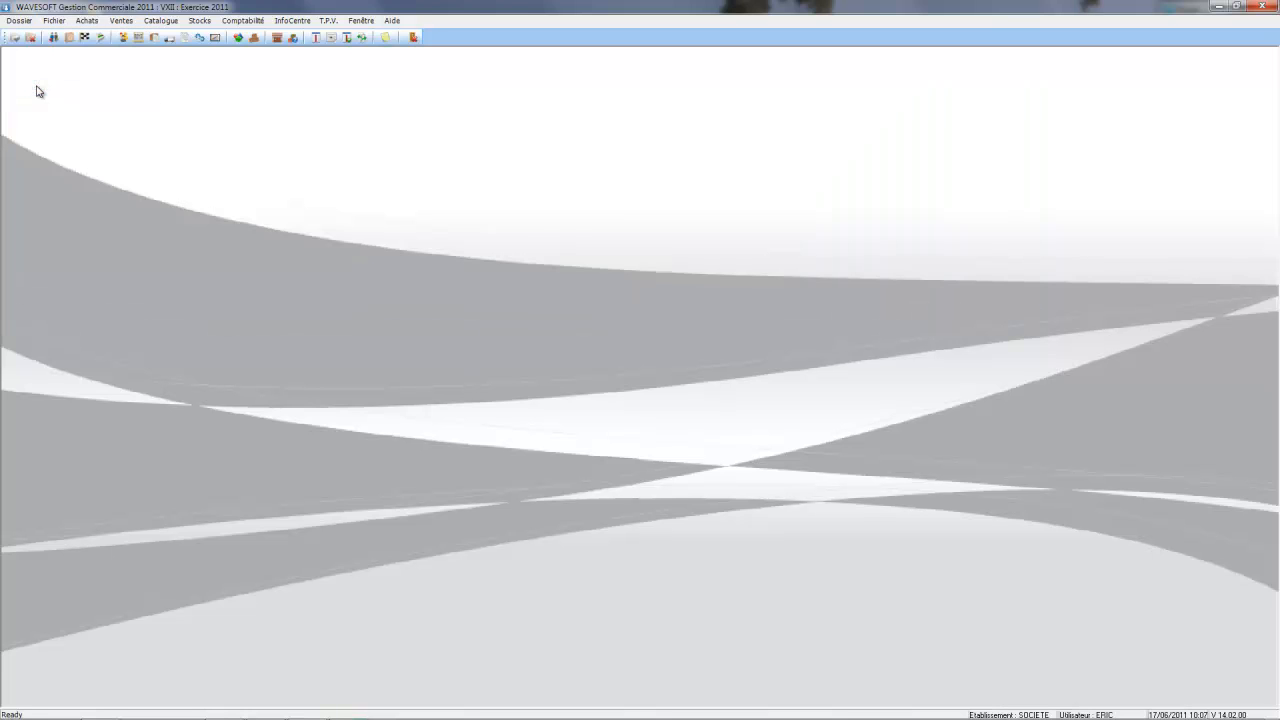
{"action": "left_click", "coordinate": [200, 20]}
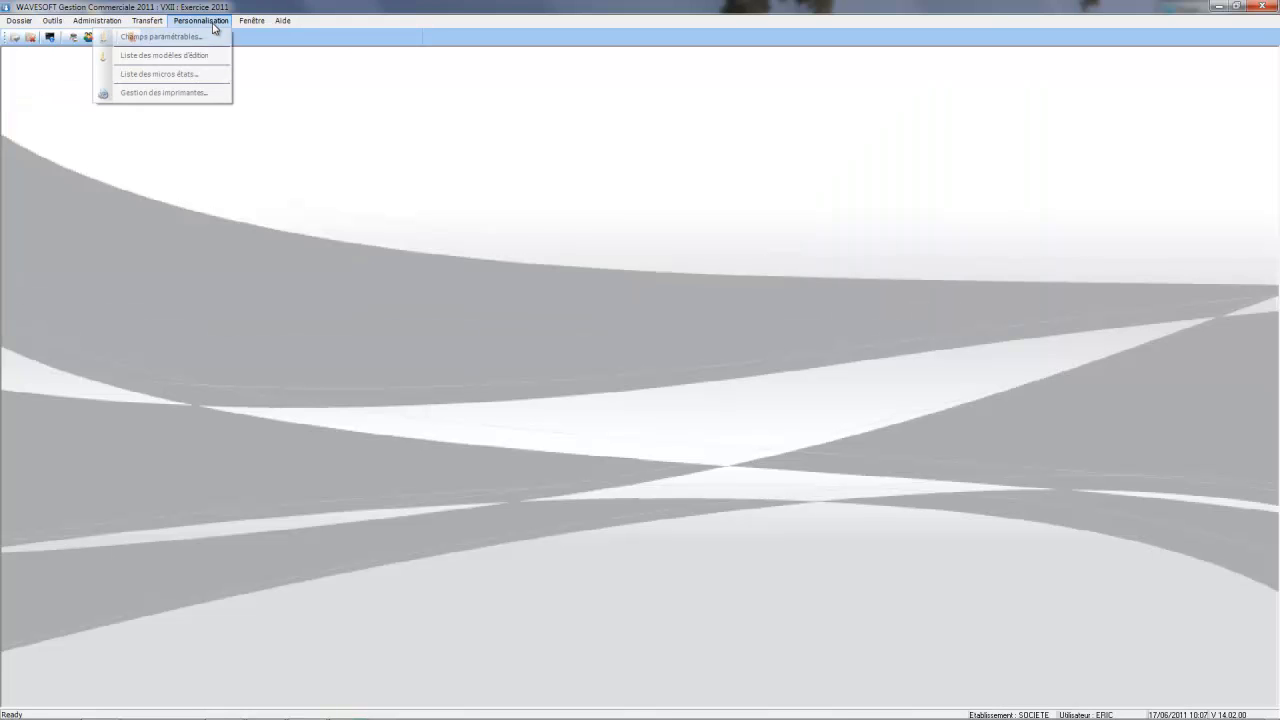
{"action": "left_click", "coordinate": [211, 40]}
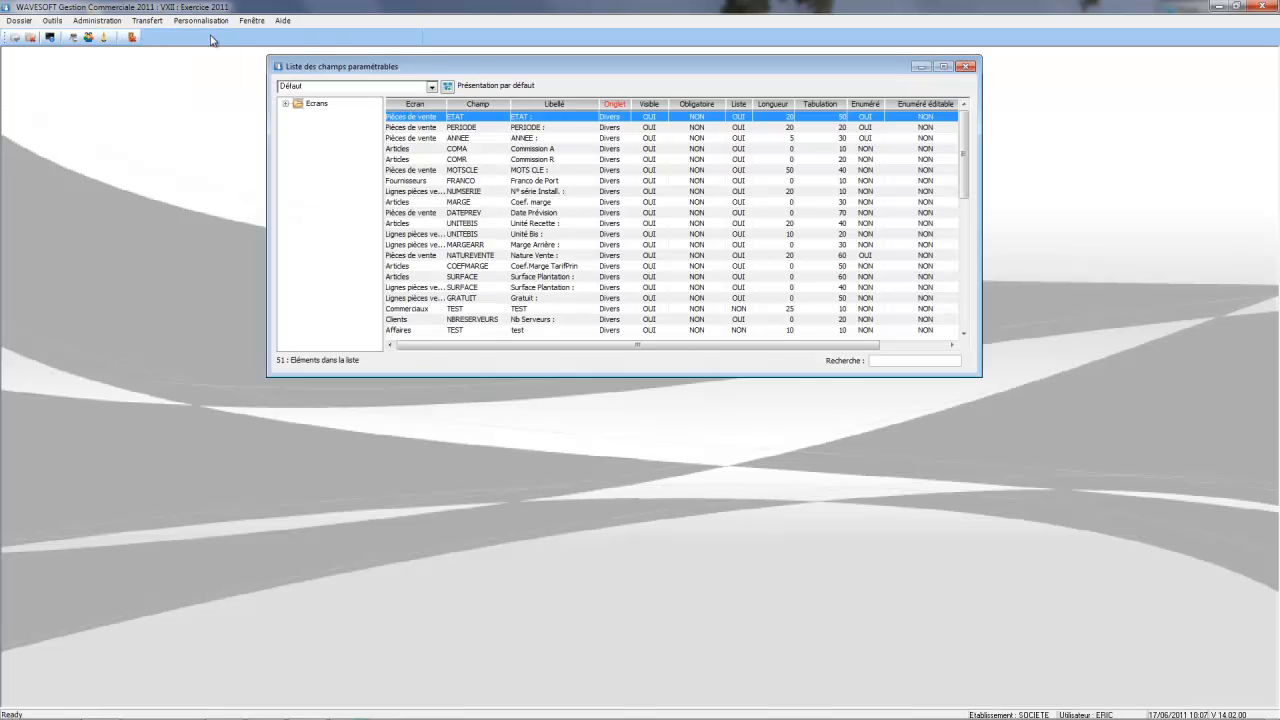
{"action": "left_click", "coordinate": [286, 104]}
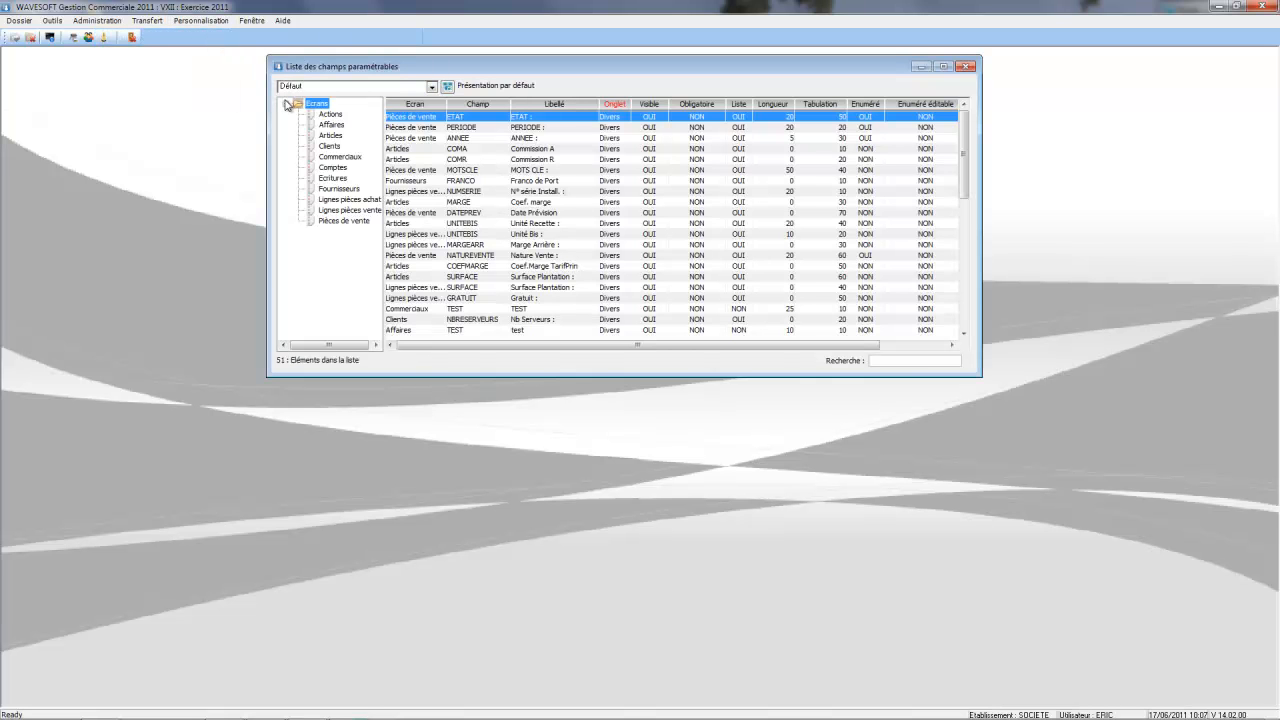
{"action": "left_click", "coordinate": [330, 146]}
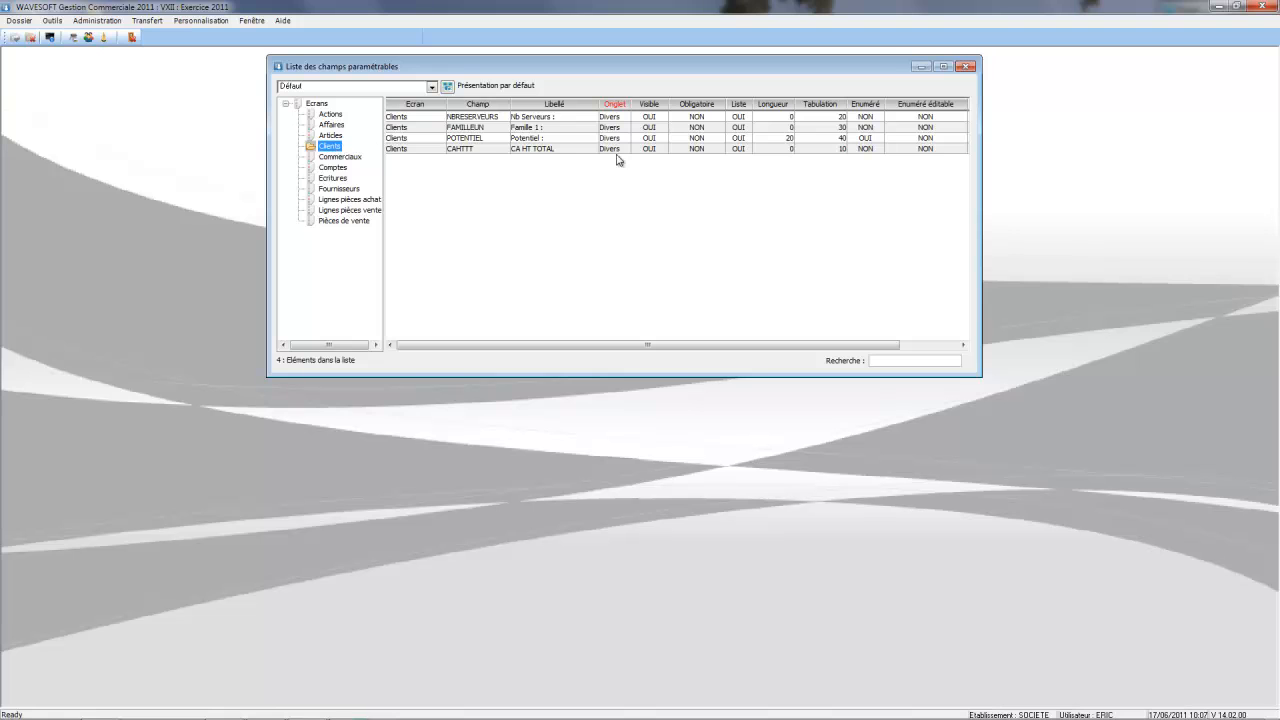
- Open the CAHTTT field record of the Clients screen and examine its SQL formula
{"action": "double_click", "coordinate": [697, 149]}
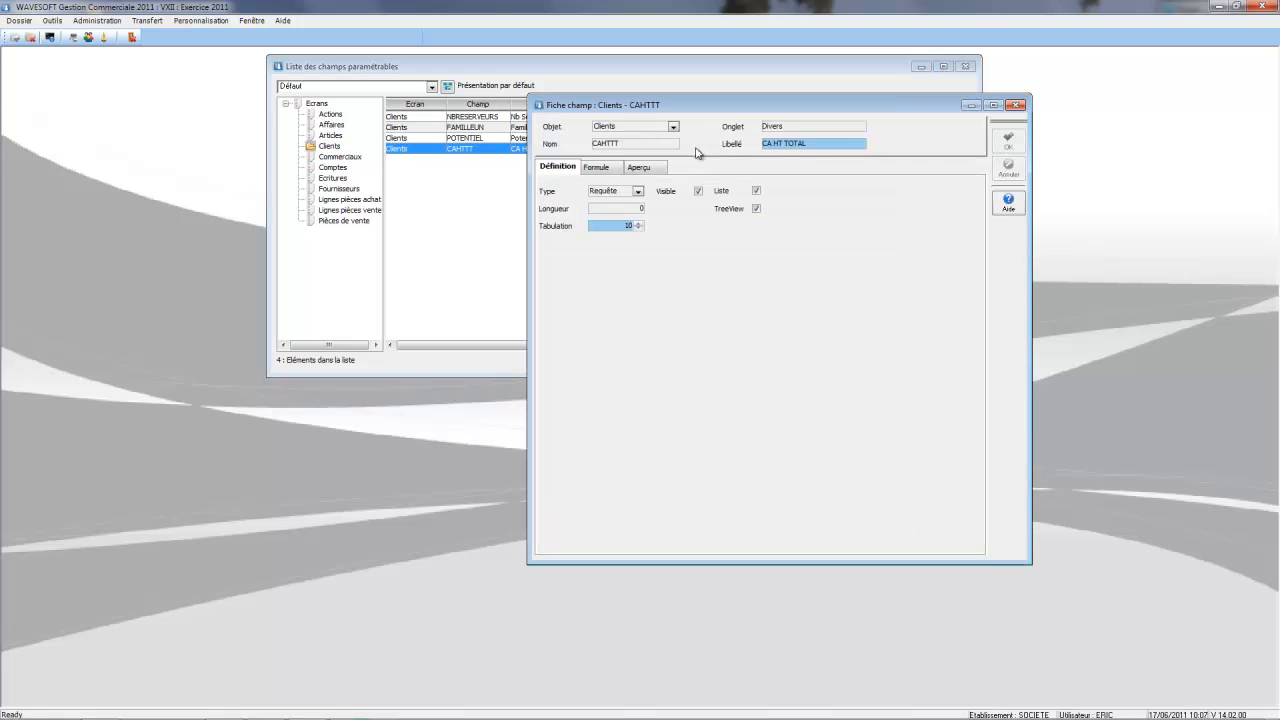
{"action": "left_click", "coordinate": [610, 168]}
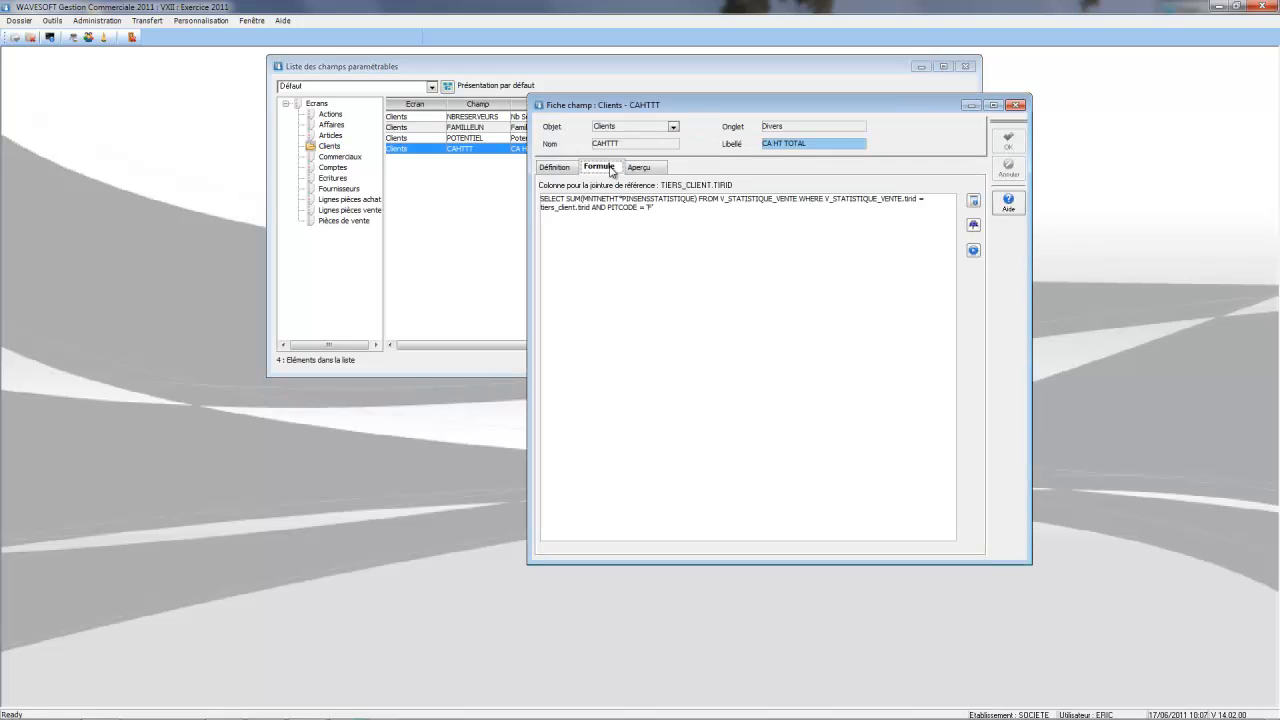
{"action": "left_click", "coordinate": [778, 240]}
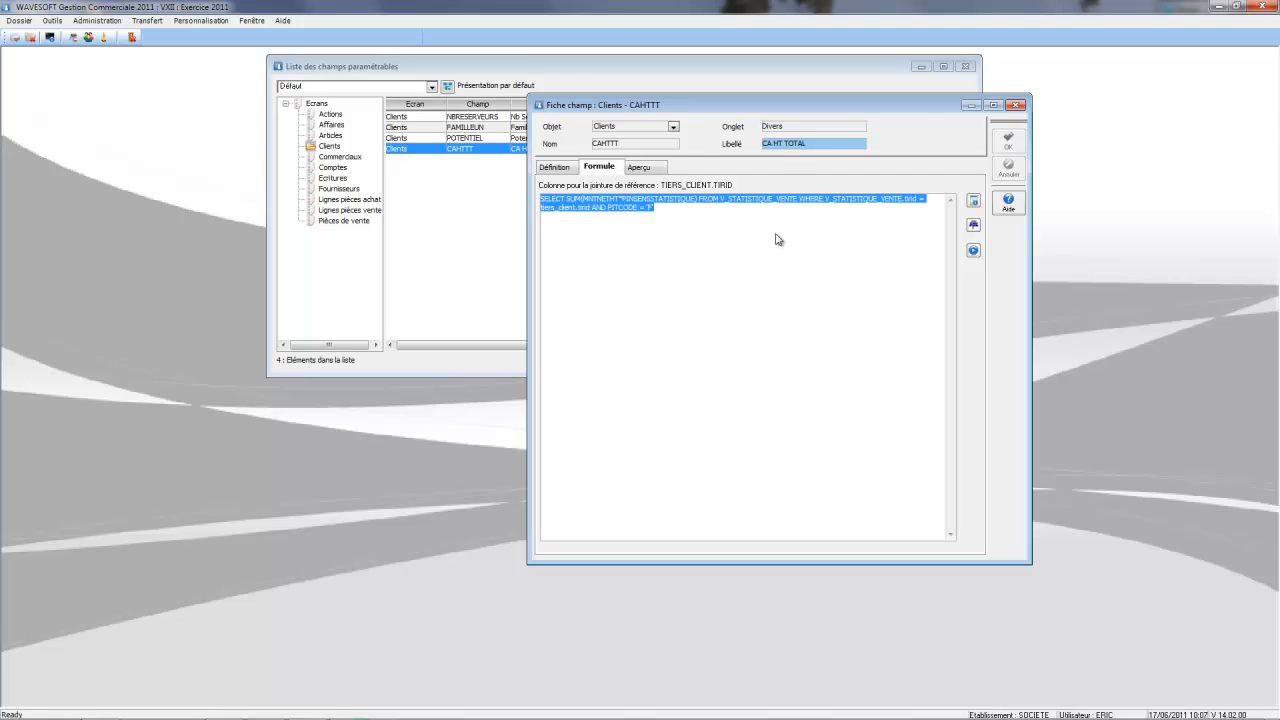
- Close the CAHTTT field record and the custom field list, return to the Gestion module and open the client list
{"action": "left_click", "coordinate": [942, 198]}
{"action": "left_click", "coordinate": [1015, 104]}
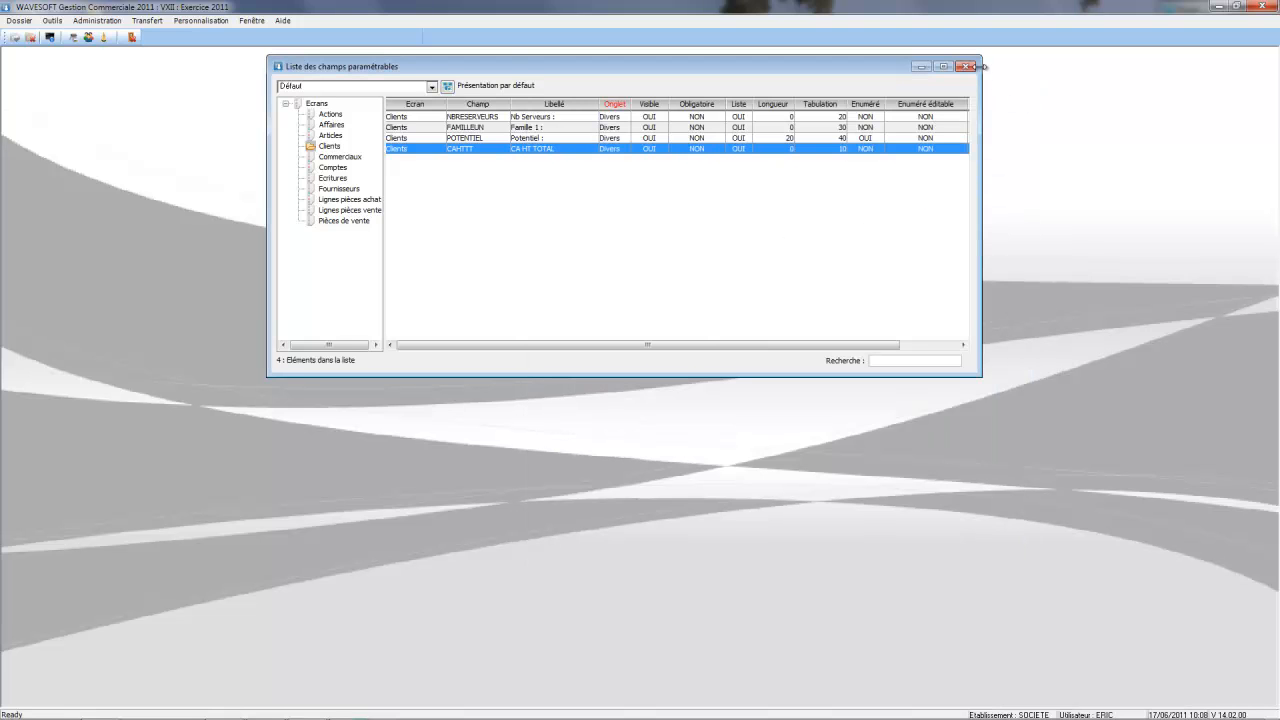
{"action": "left_click", "coordinate": [968, 66]}
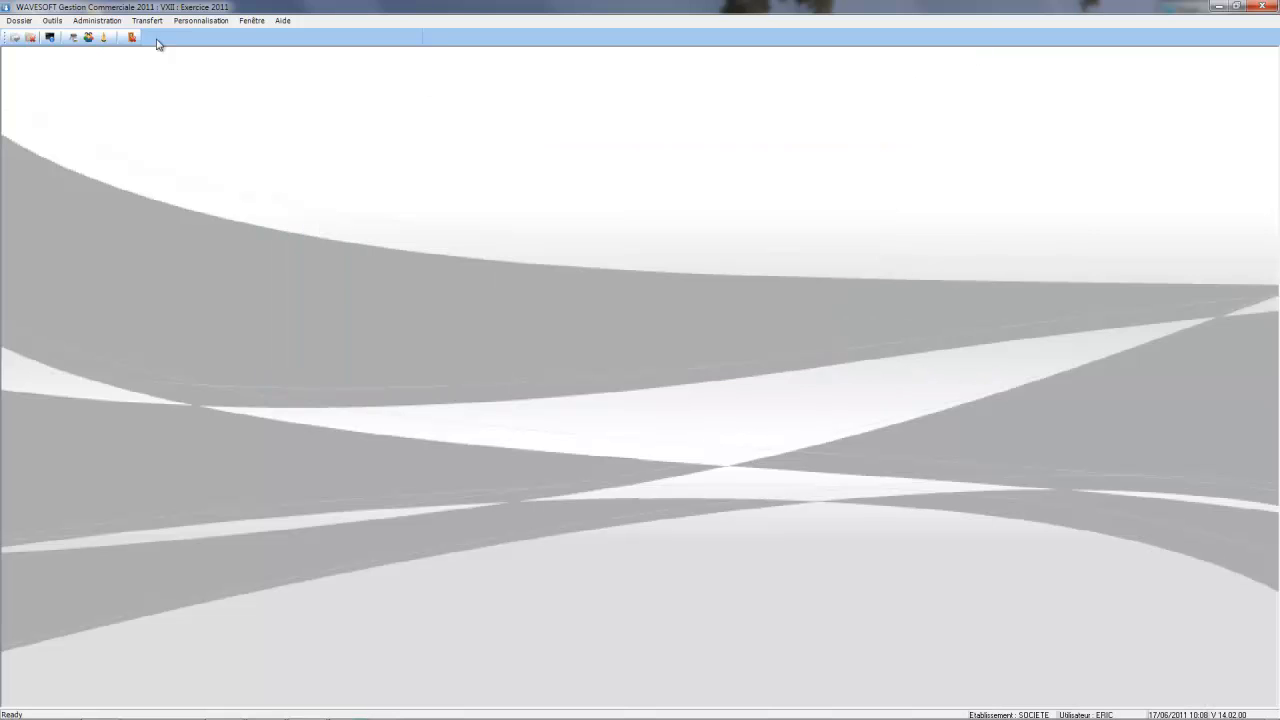
{"action": "left_click", "coordinate": [19, 20]}
{"action": "left_click", "coordinate": [34, 73]}
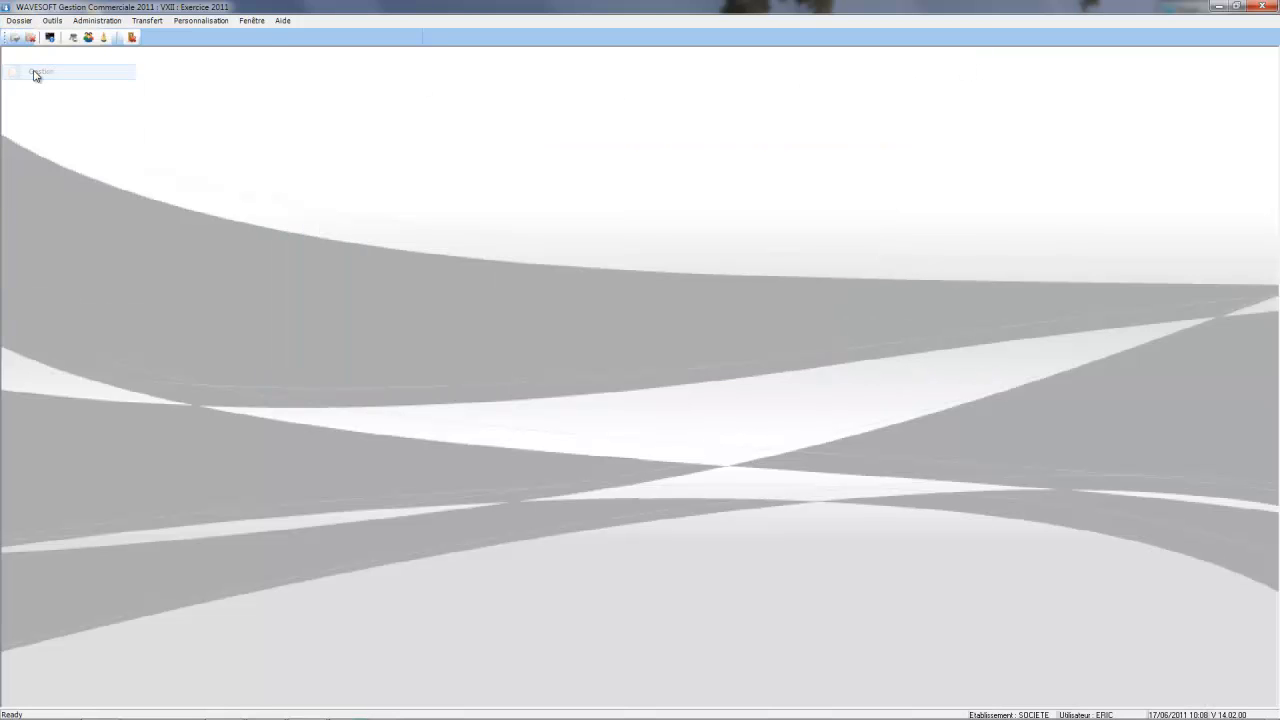
{"action": "left_click", "coordinate": [124, 37]}
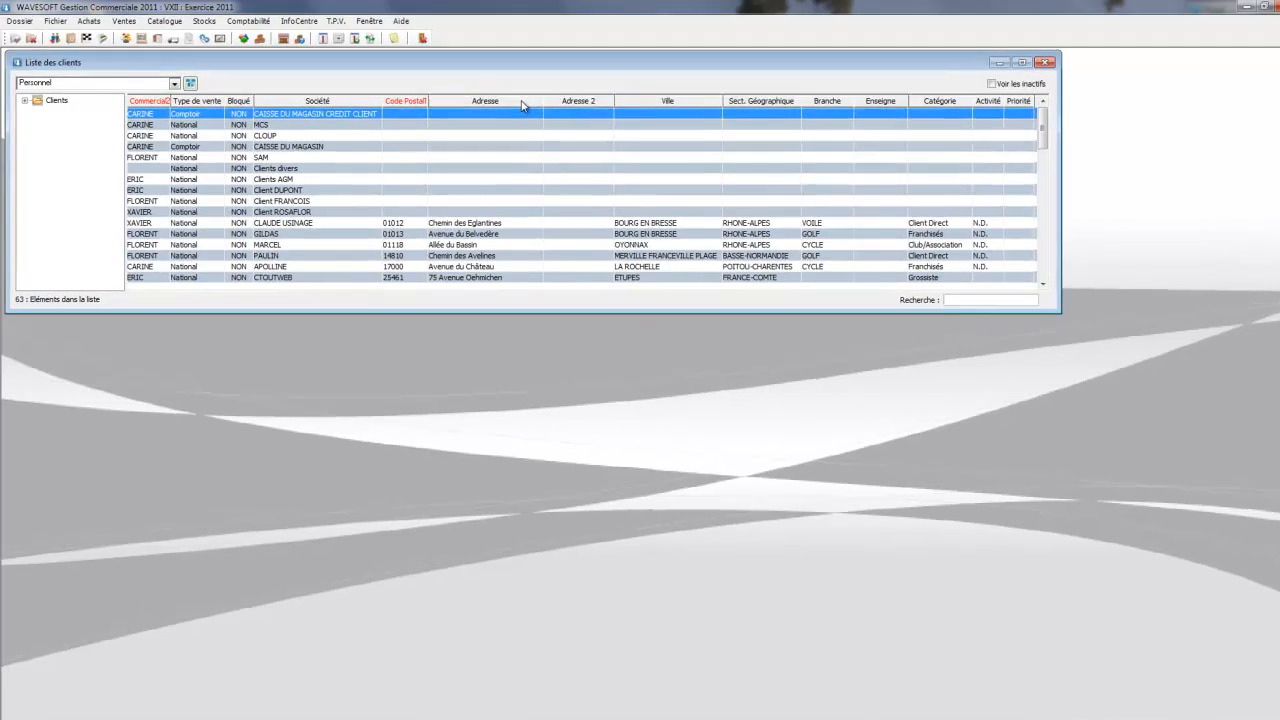
- Add the CA HT TOTAL column between Société and Code Postal in the client list and check its amounts
{"action": "right_click", "coordinate": [521, 105]}
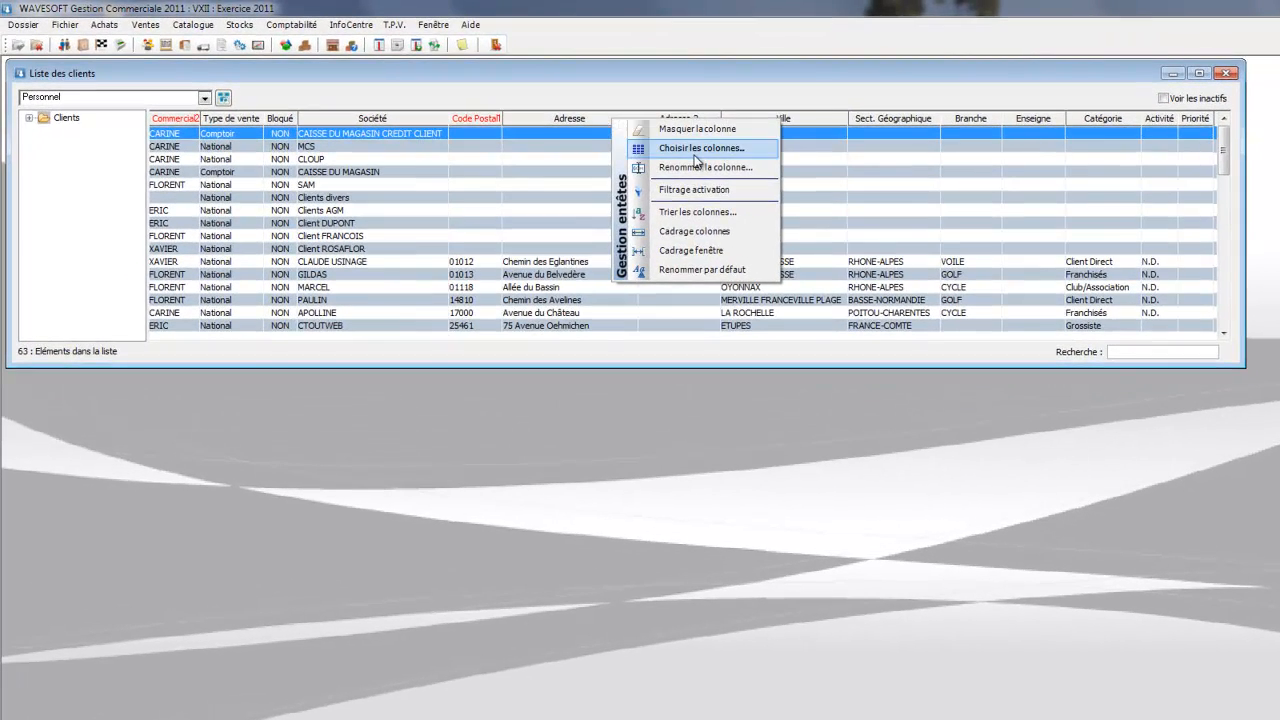
{"action": "left_click", "coordinate": [696, 157]}
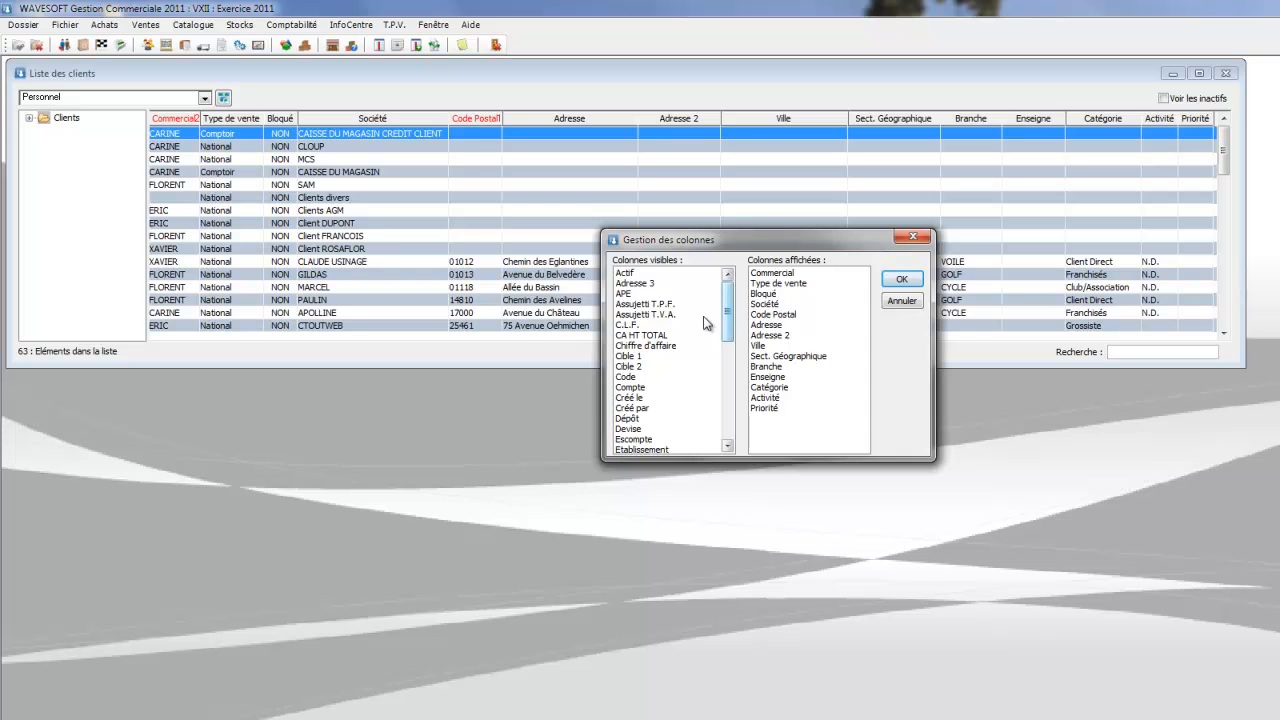
{"action": "left_click_drag", "start_coordinate": [630, 335], "coordinate": [772, 316]}
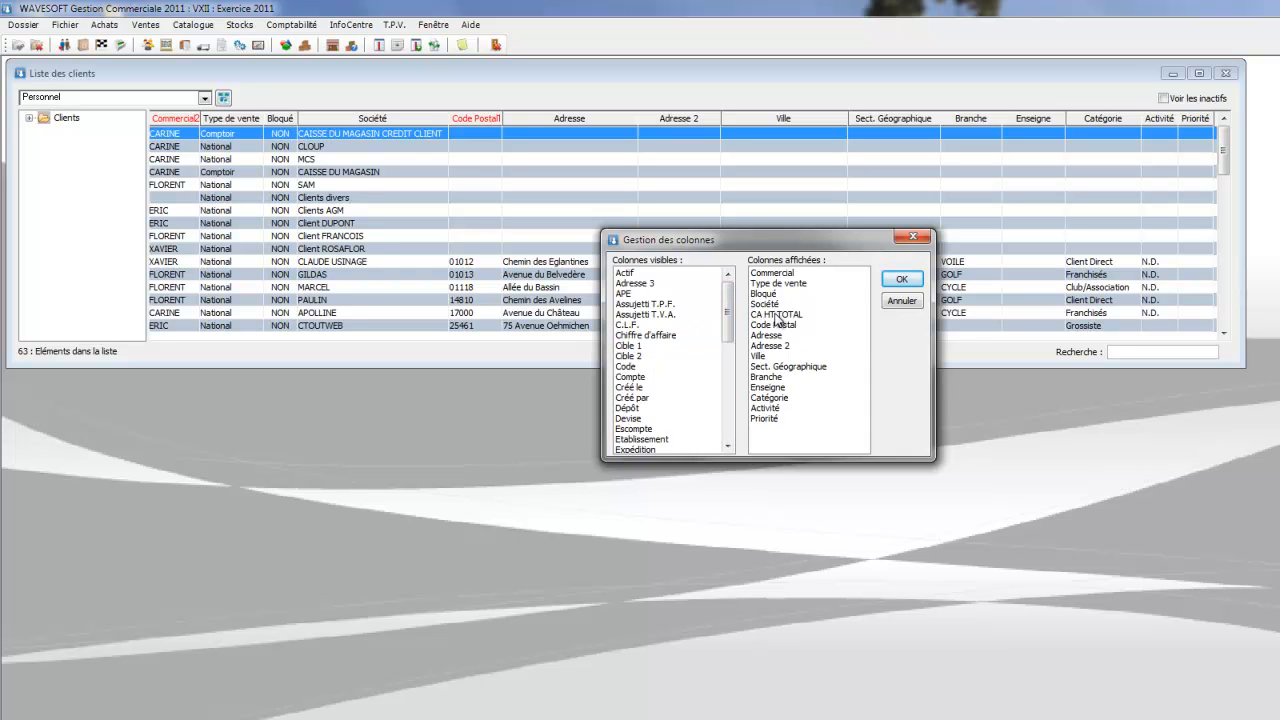
{"action": "left_click", "coordinate": [913, 278]}
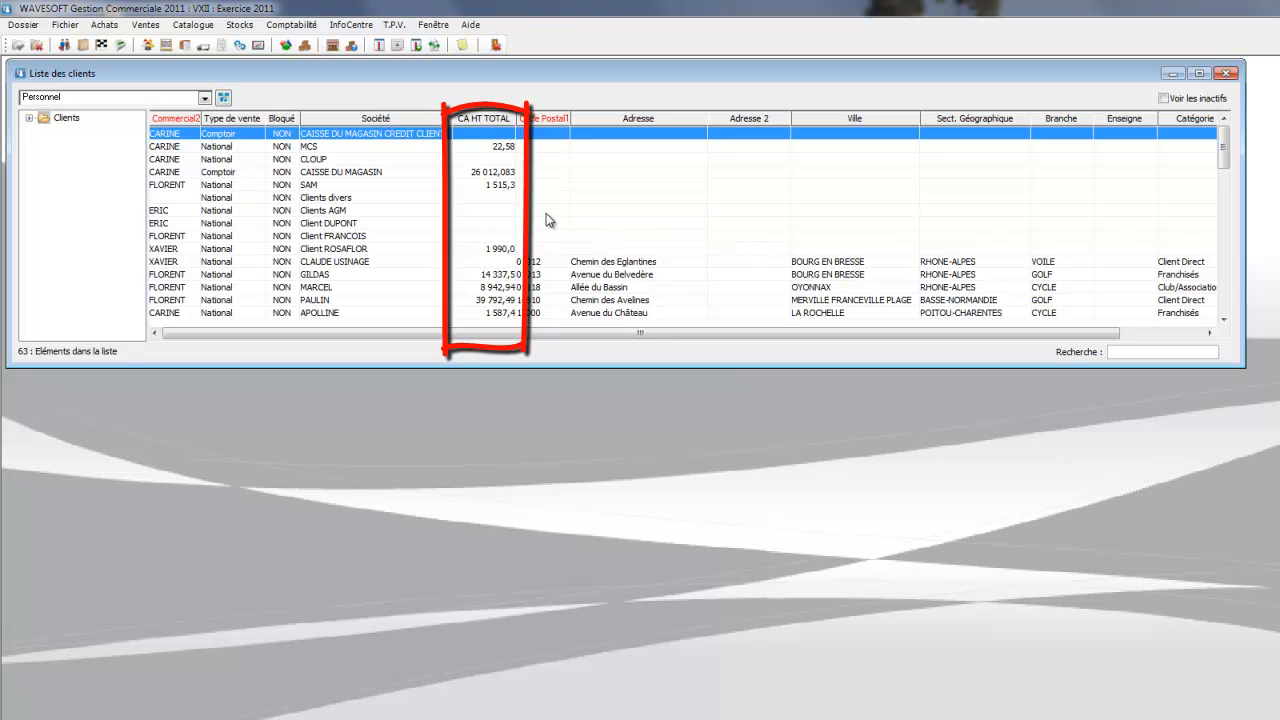
{"action": "left_click", "coordinate": [498, 174]}
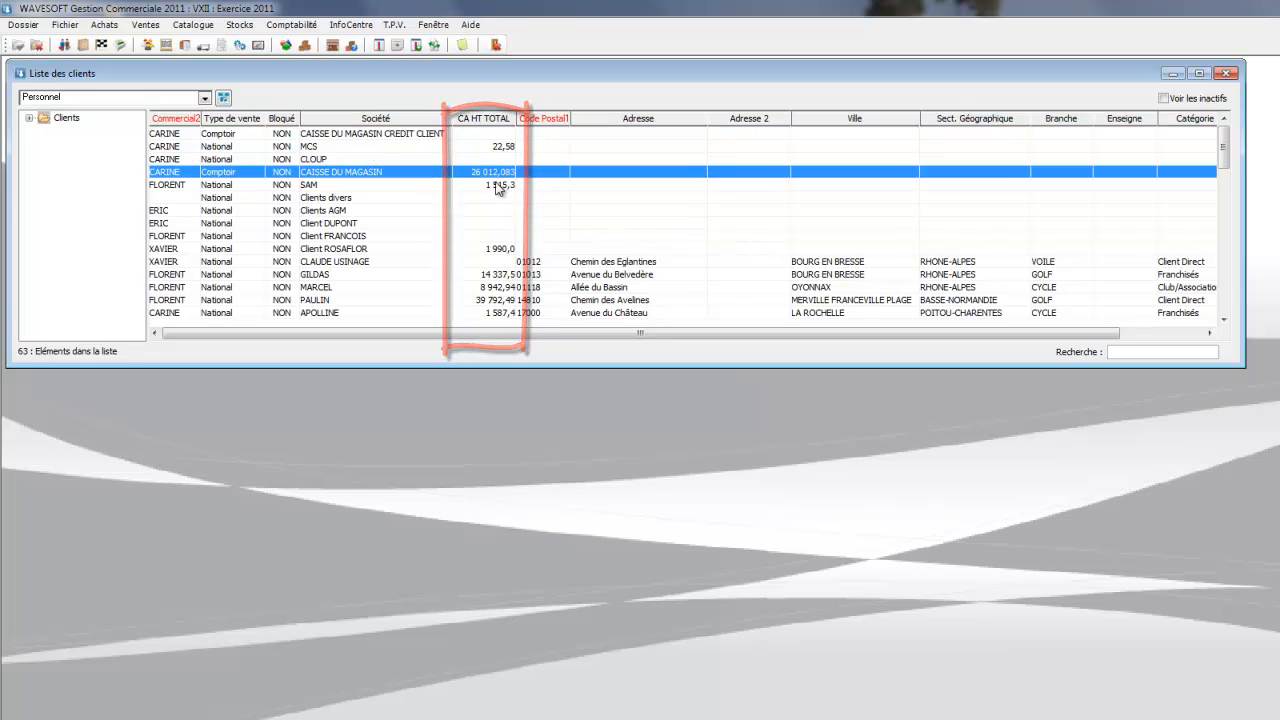
{"action": "left_click", "coordinate": [498, 184]}
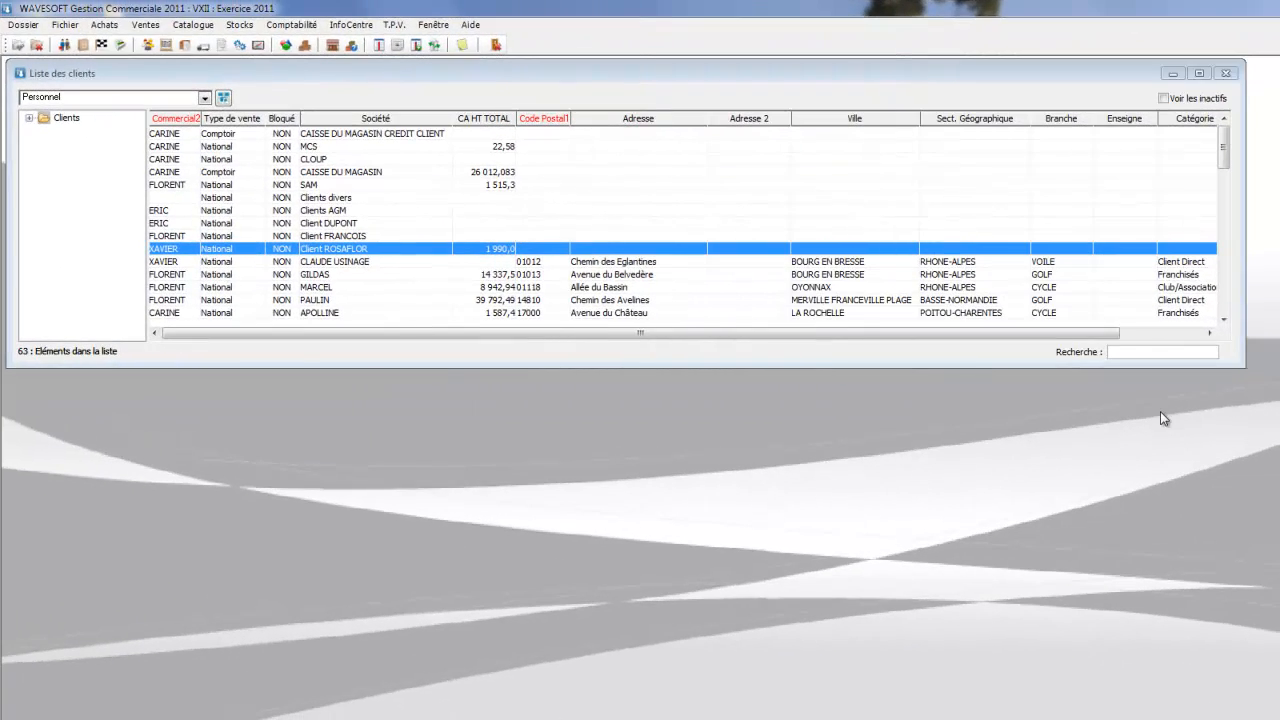
- Search all columns of the client list for "bassin" and select the matching client
{"action": "mouse_move", "coordinate": [1141, 360]}
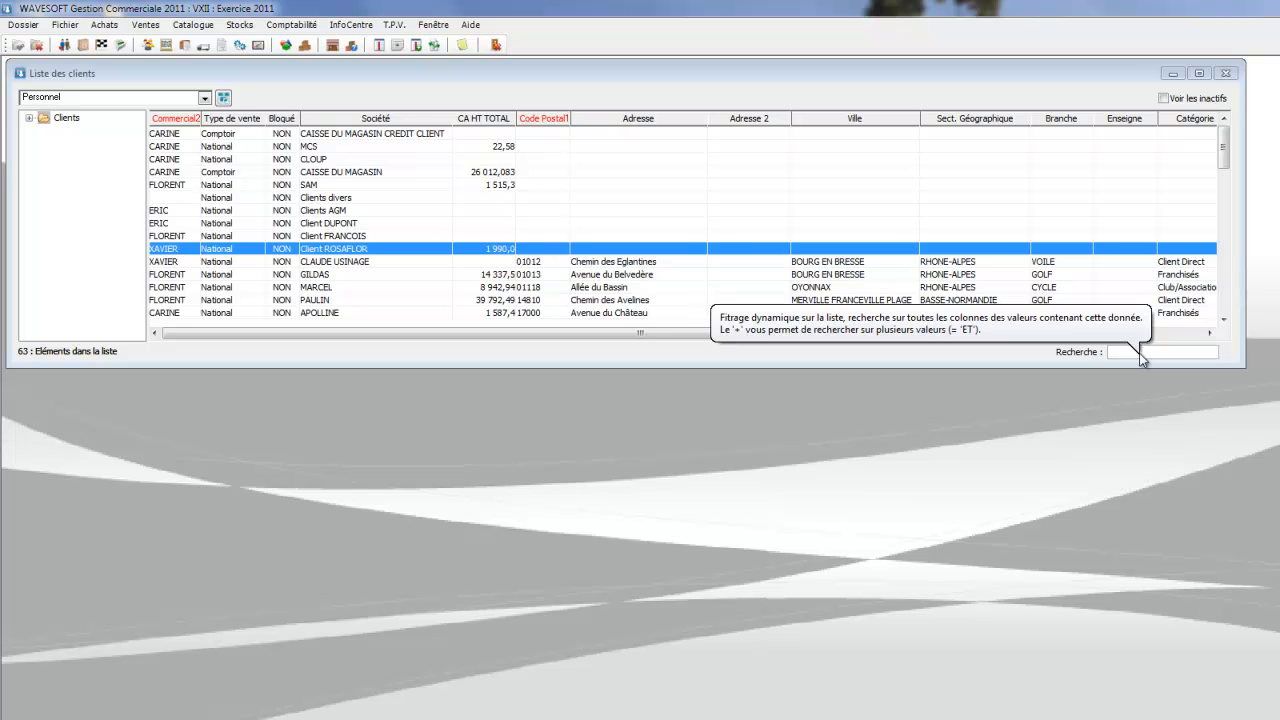
{"action": "left_click", "coordinate": [1140, 355]}
{"action": "type", "text": "ba"}
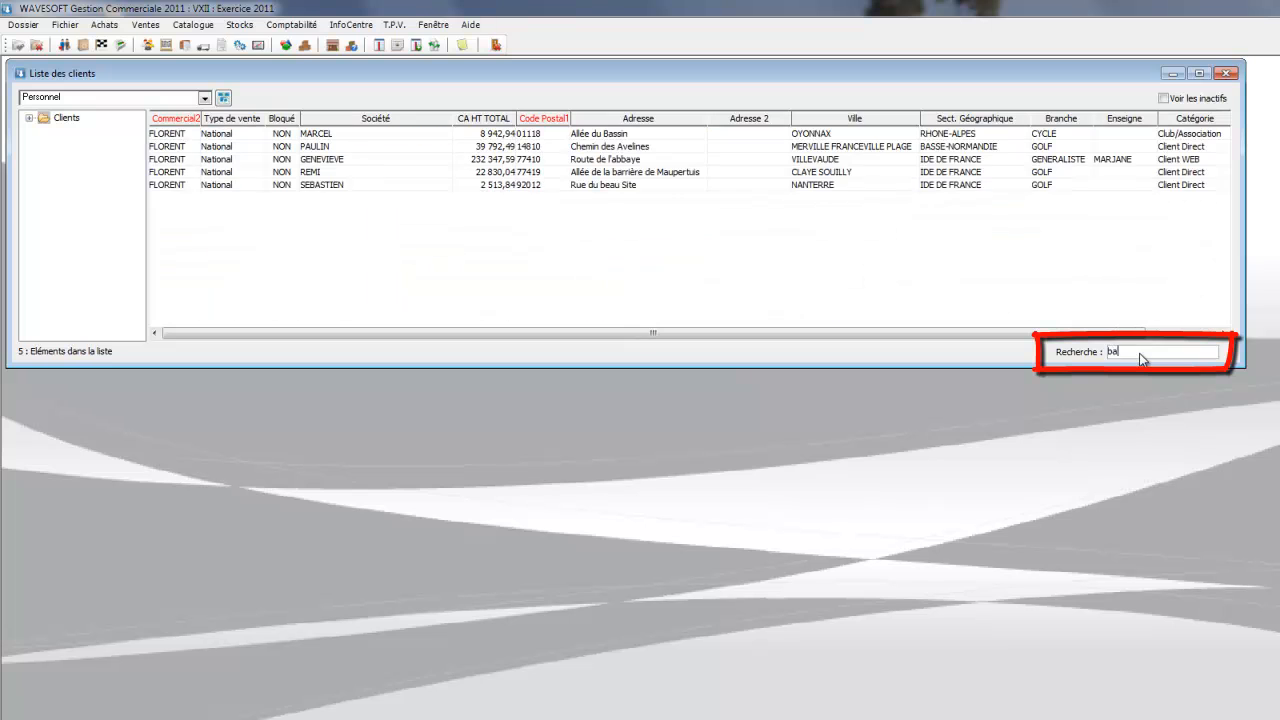
{"action": "type", "text": "ssin"}
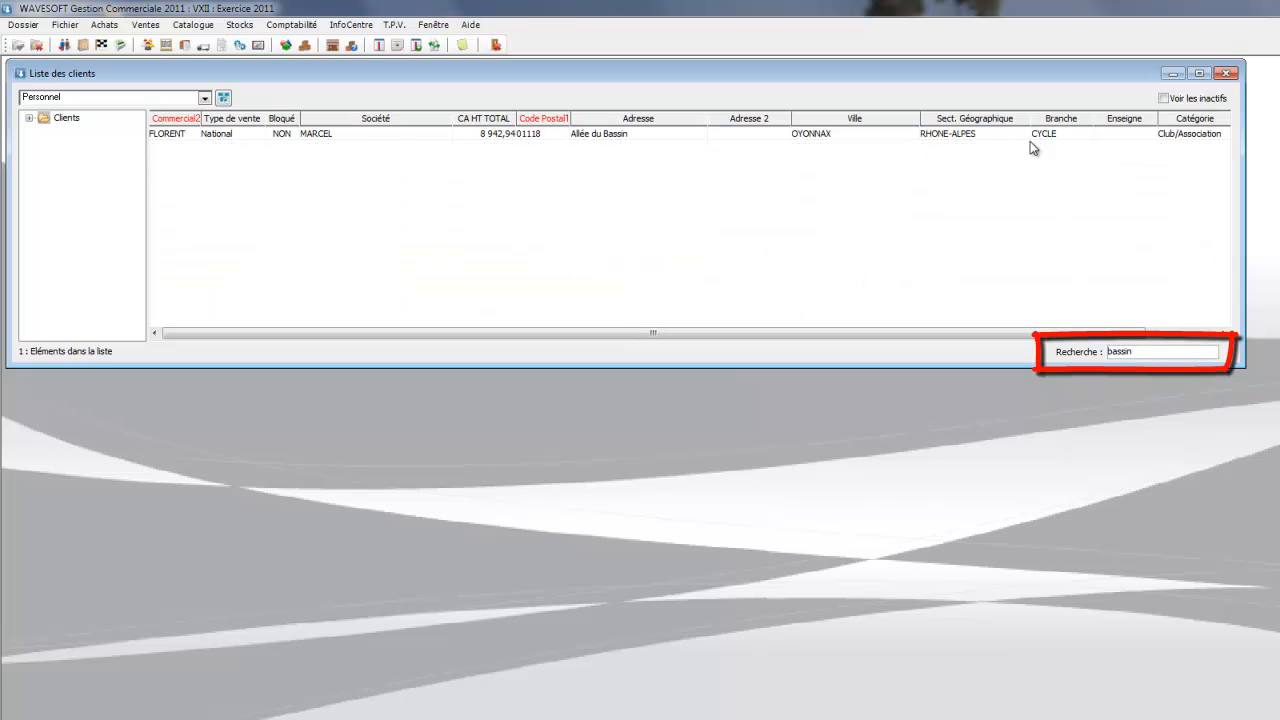
{"action": "left_click", "coordinate": [620, 137]}
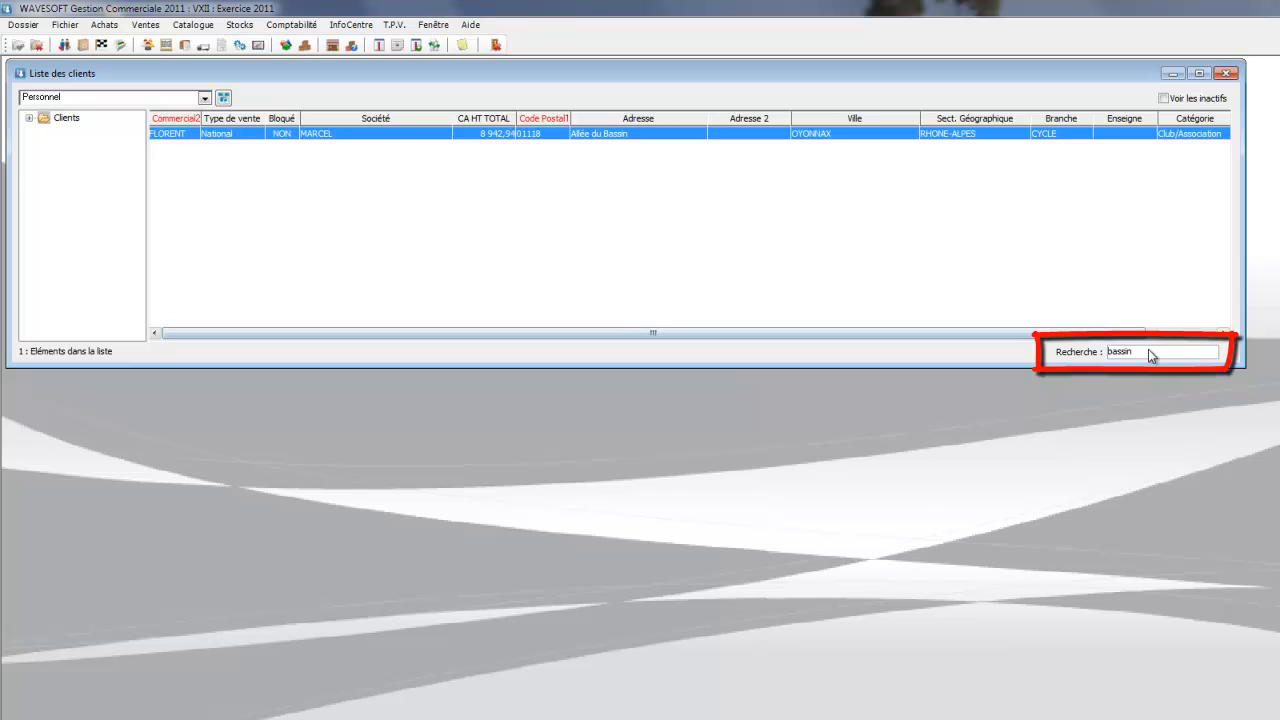
- Replace the search with a multi-value one combining the sales representative's first name with 92 and 328, joined by plus signs
{"action": "key", "text": "BackSpace"}
{"action": "key", "text": "BackSpace"}
{"action": "key", "text": "BackSpace"}
{"action": "key", "text": "BackSpace"}
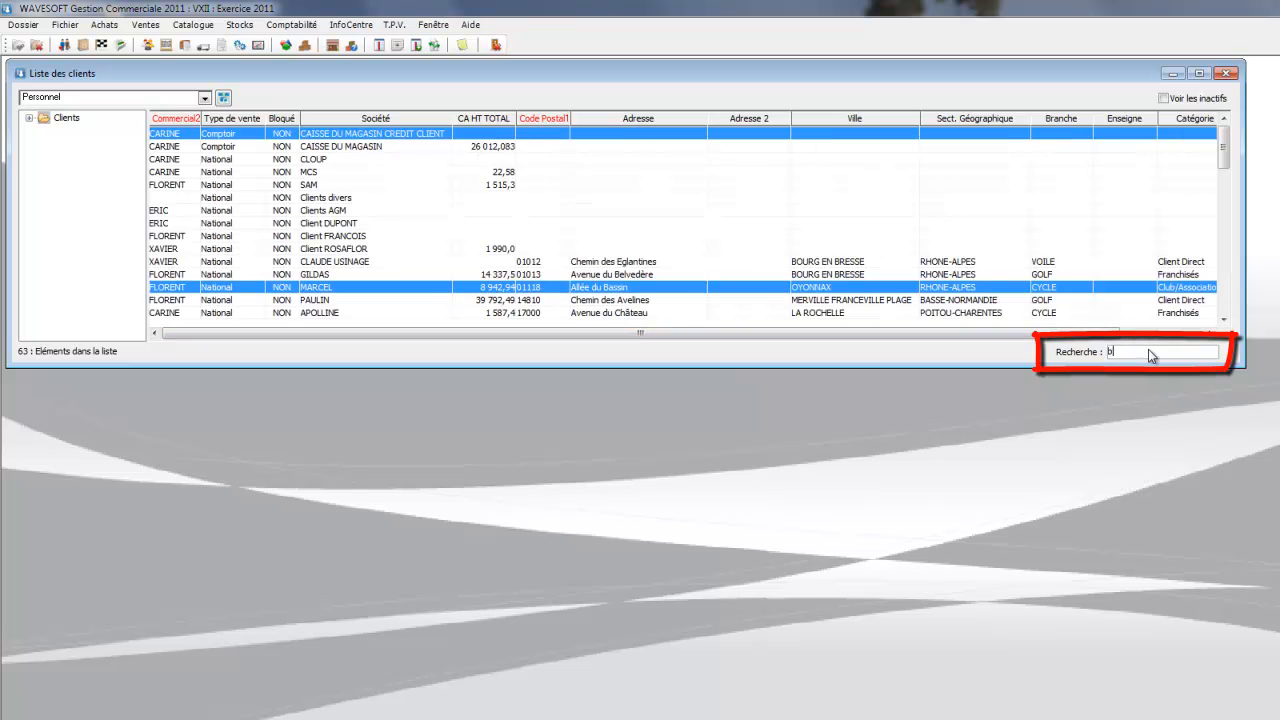
{"action": "type", "text": "carine"}
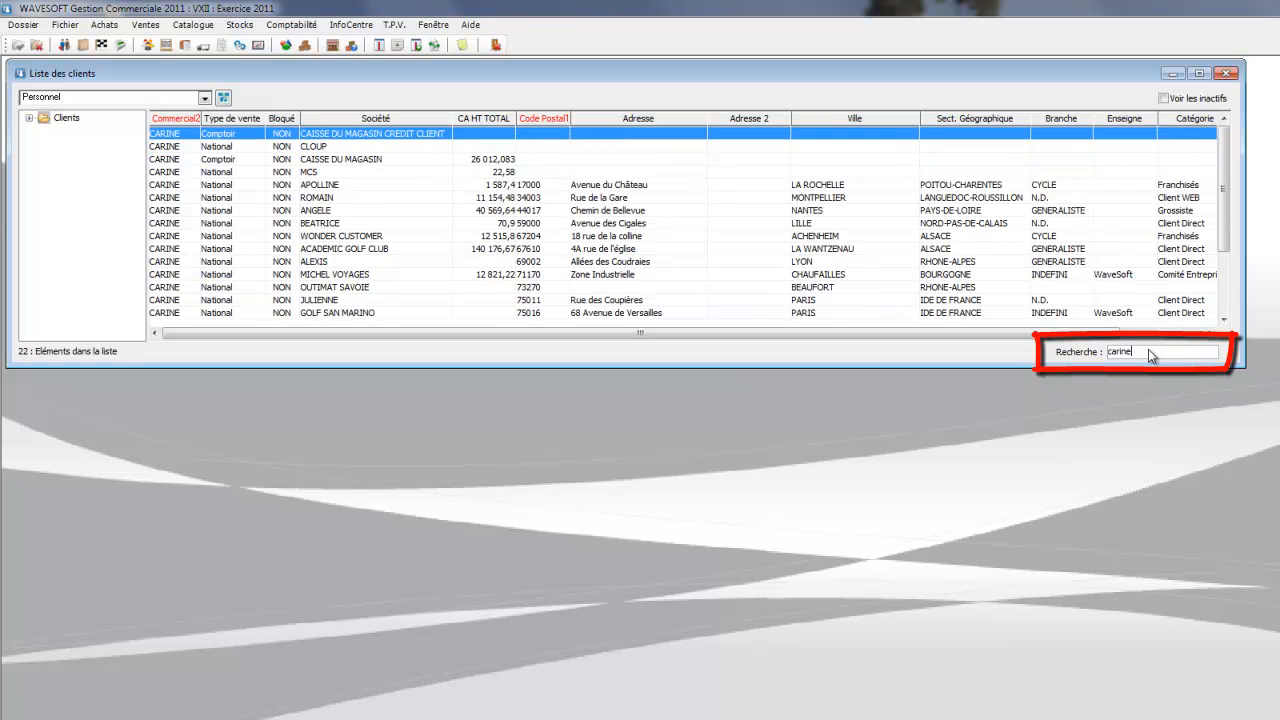
{"action": "type", "text": "+92"}
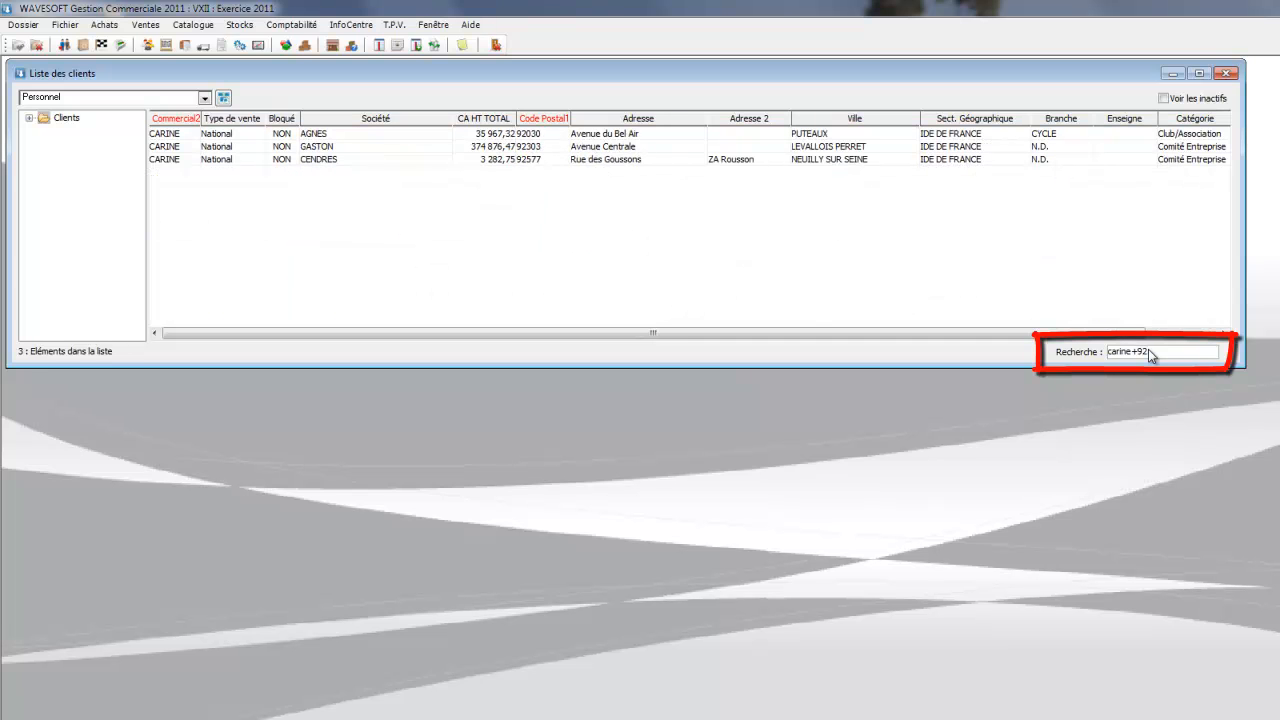
{"action": "type", "text": "+328"}
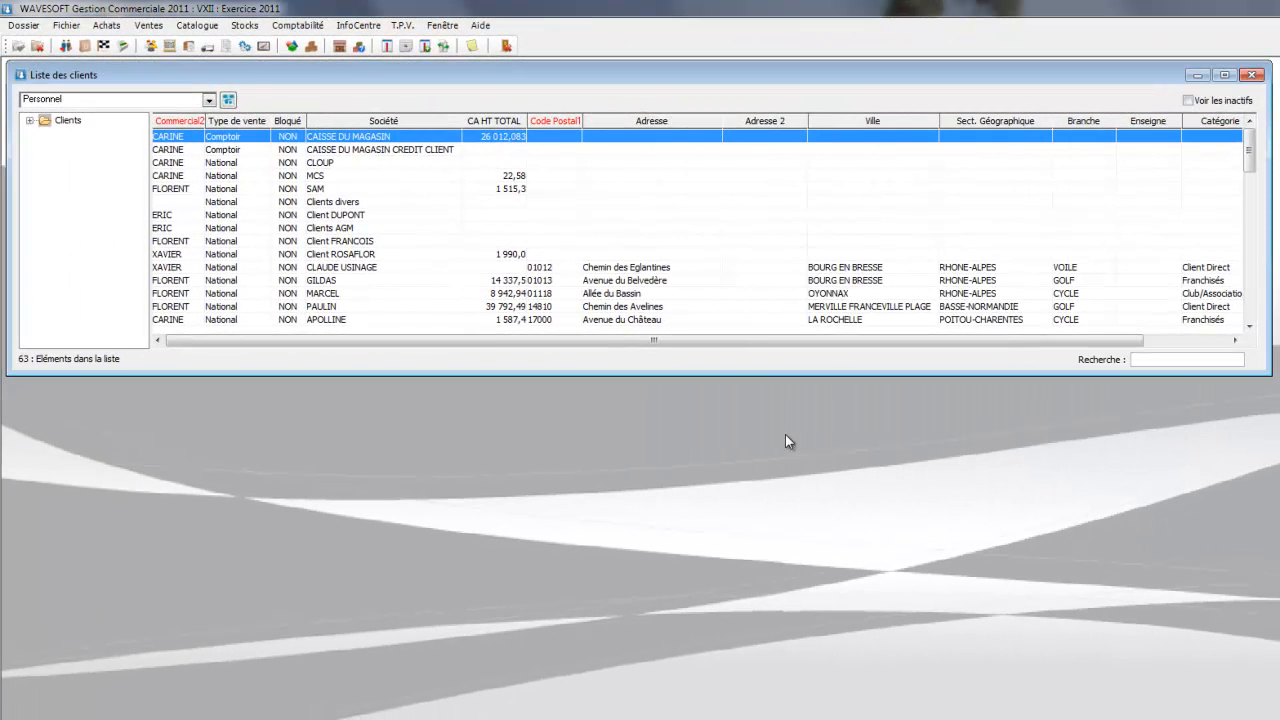
- Sort the client list by Société, activate column filtering and reverse the Société sort to Z to A
{"action": "left_click", "coordinate": [434, 121]}
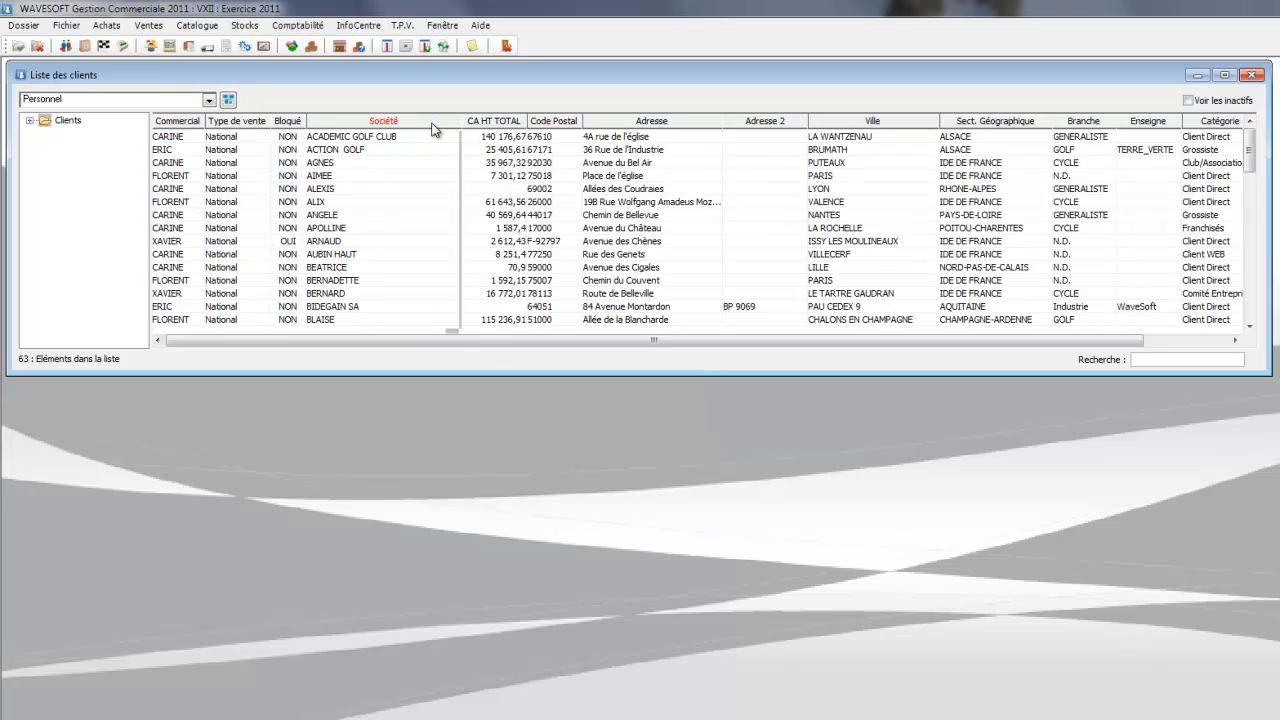
{"action": "right_click", "coordinate": [435, 129]}
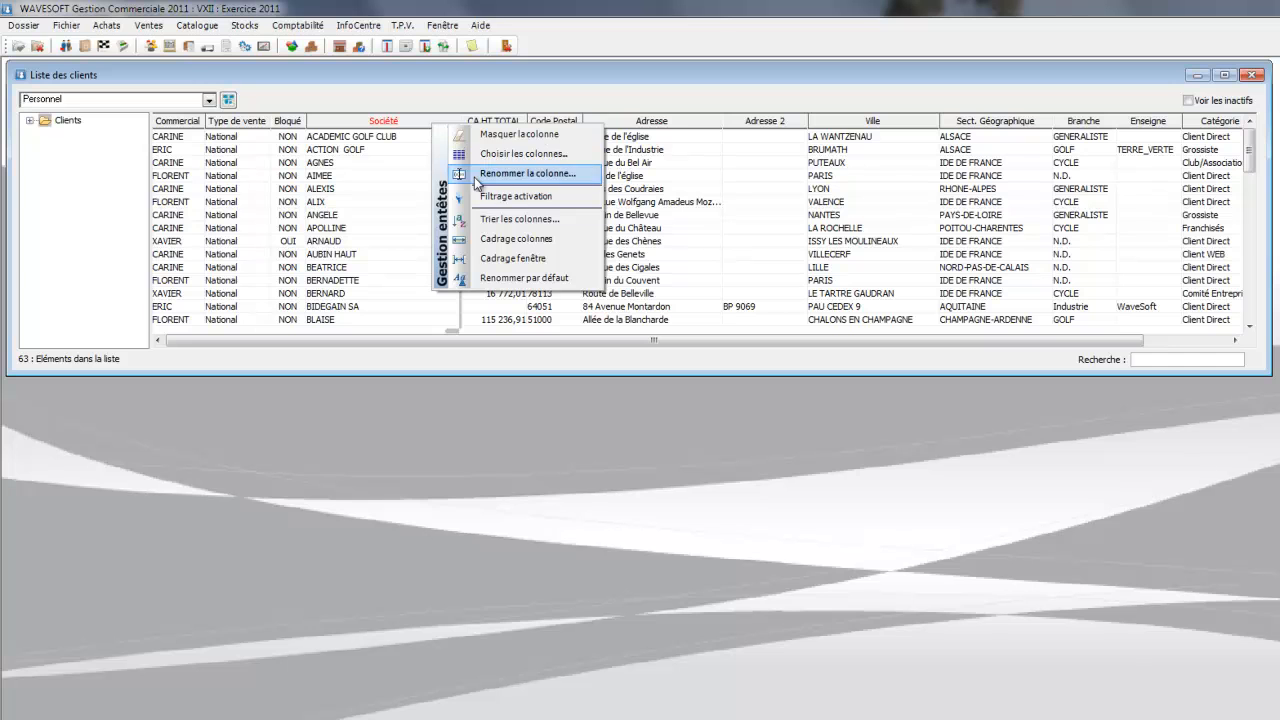
{"action": "left_click", "coordinate": [515, 196]}
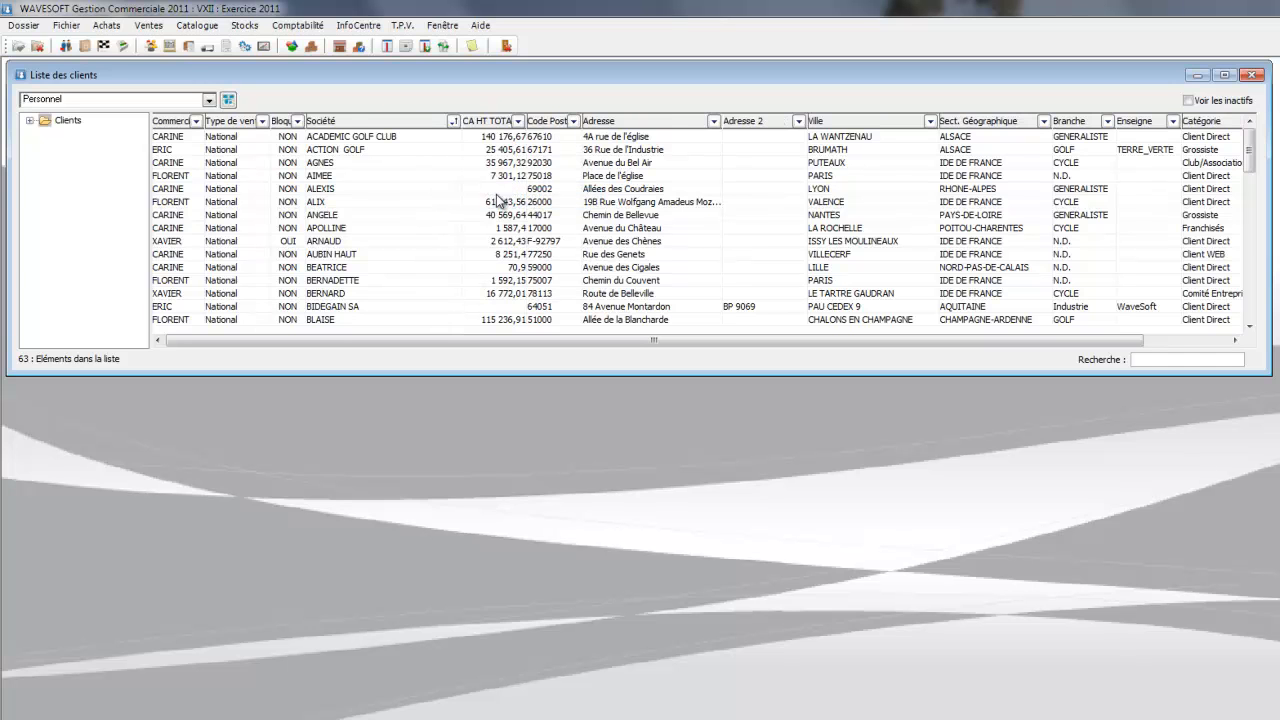
{"action": "left_click", "coordinate": [453, 121]}
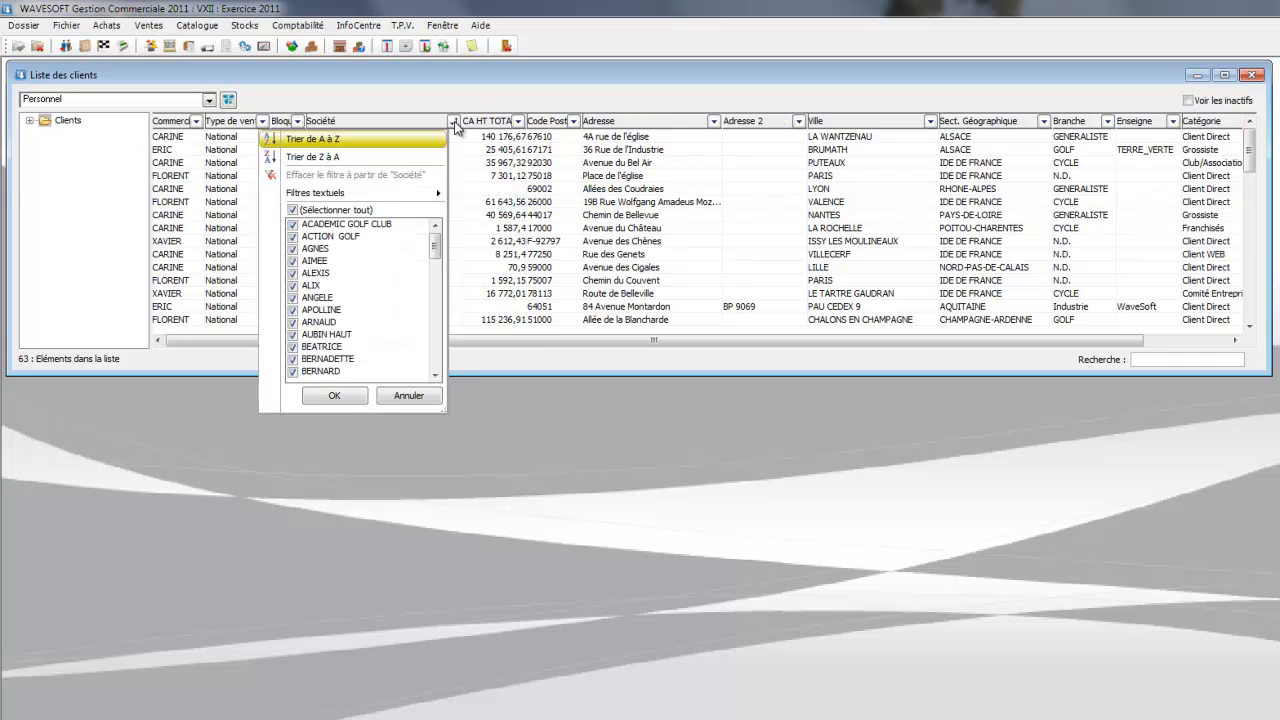
{"action": "left_click", "coordinate": [420, 158]}
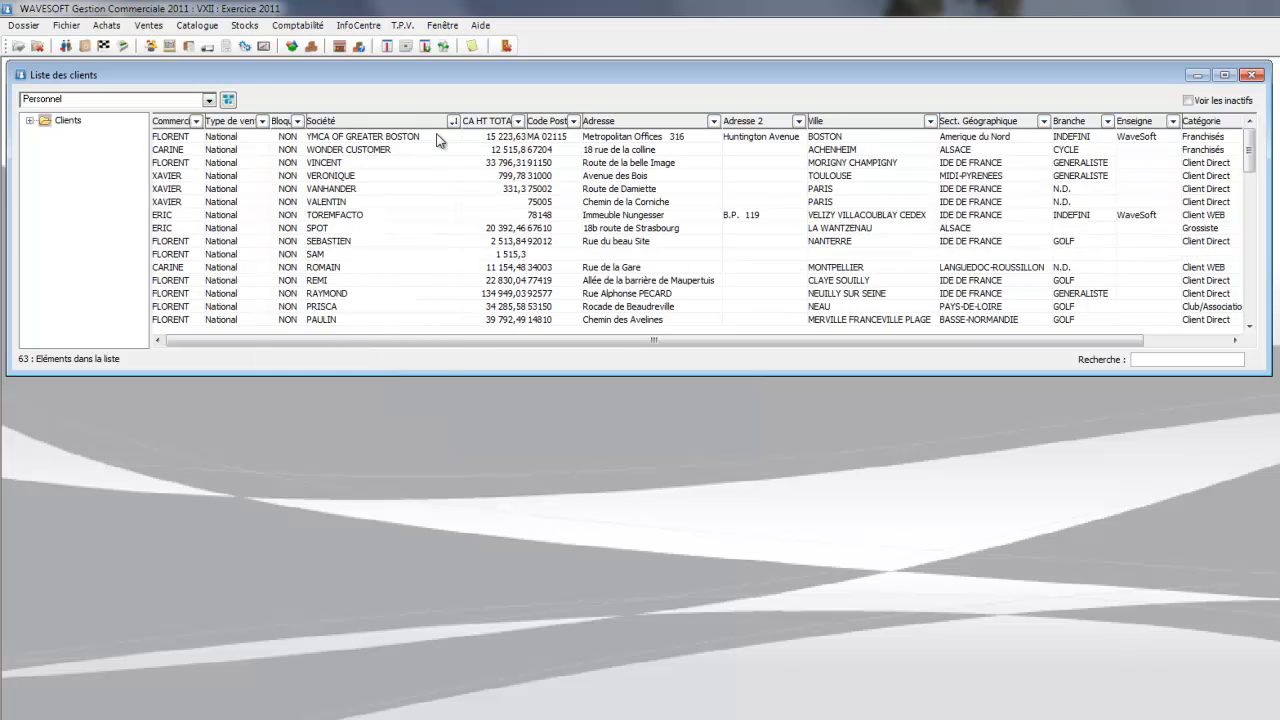
- Examine the text filters of the Société column and the custom "Est égal à" filter, leaving without applying one
{"action": "left_click", "coordinate": [452, 121]}
{"action": "mouse_move", "coordinate": [421, 197]}
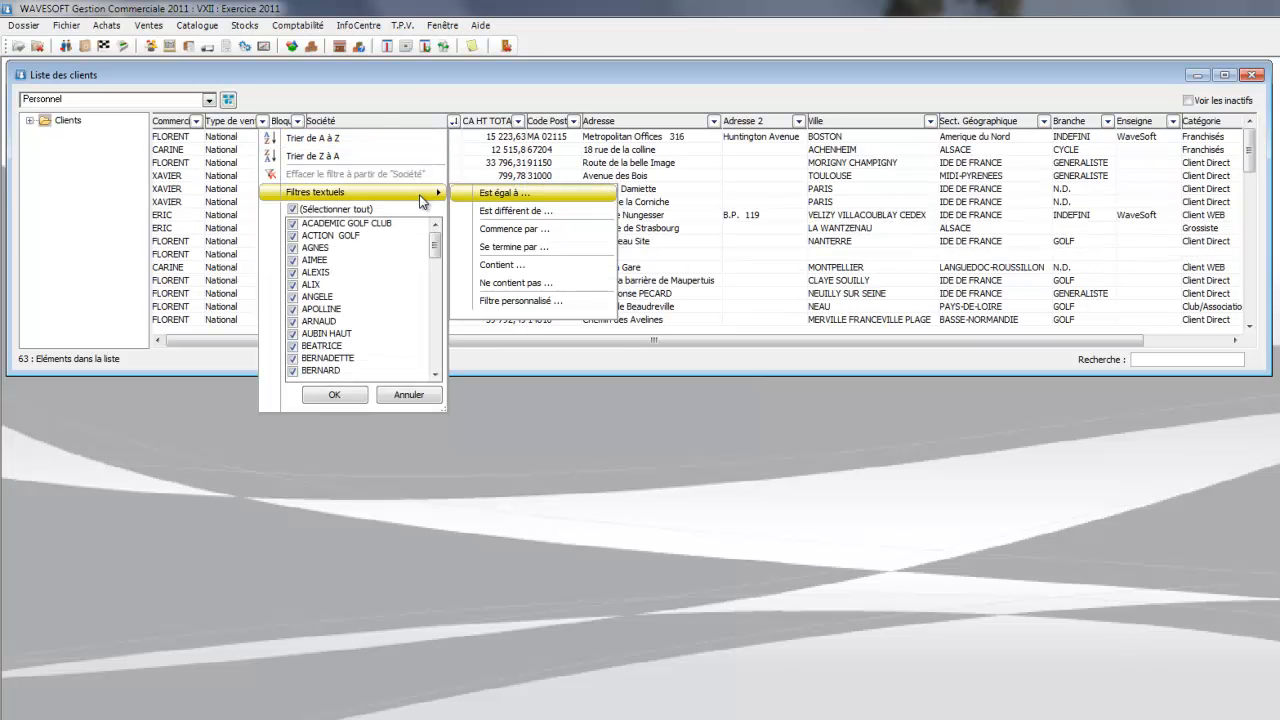
{"action": "left_click", "coordinate": [537, 191]}
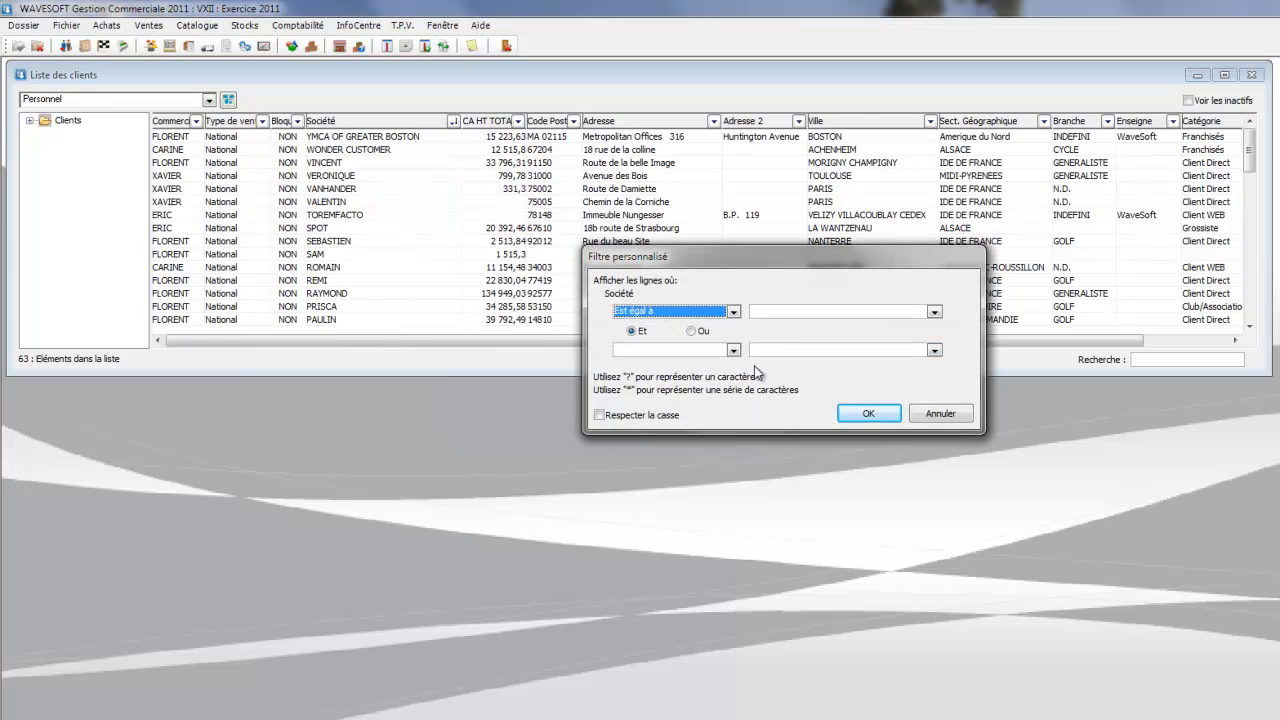
{"action": "left_click", "coordinate": [941, 413]}
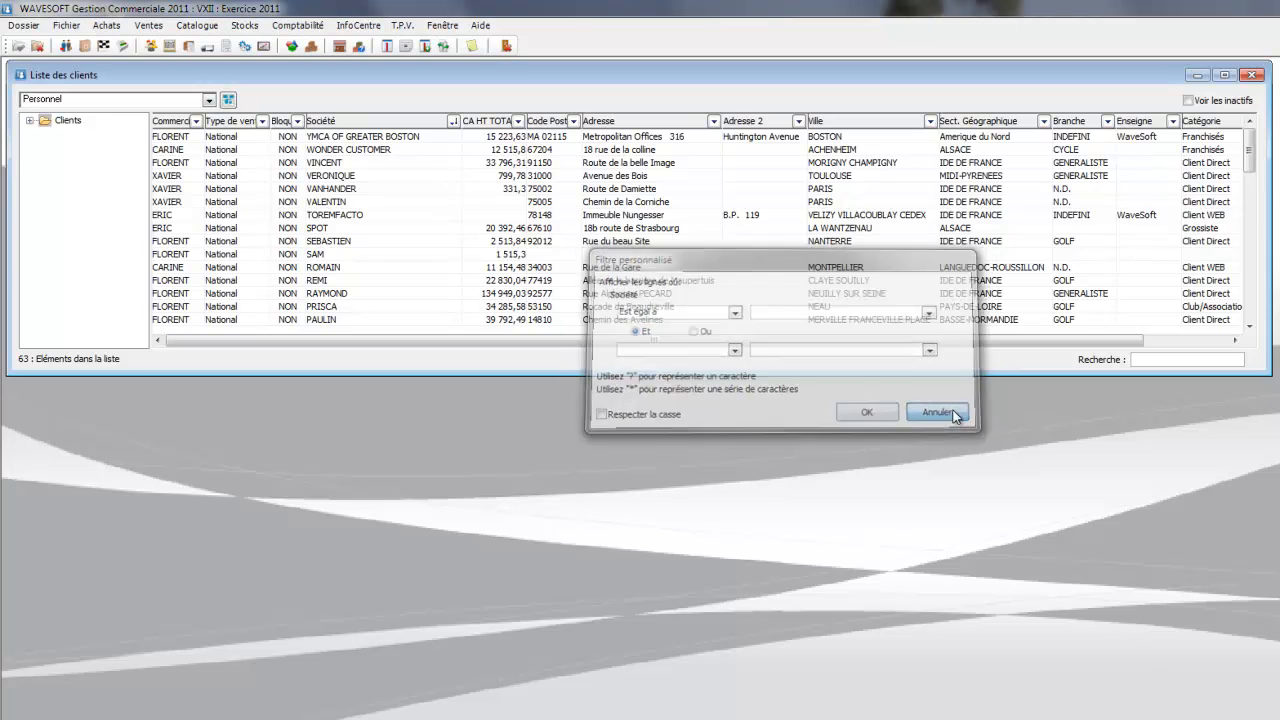
- Add the Créé le column before Commercial in the client list
{"action": "right_click", "coordinate": [403, 124]}
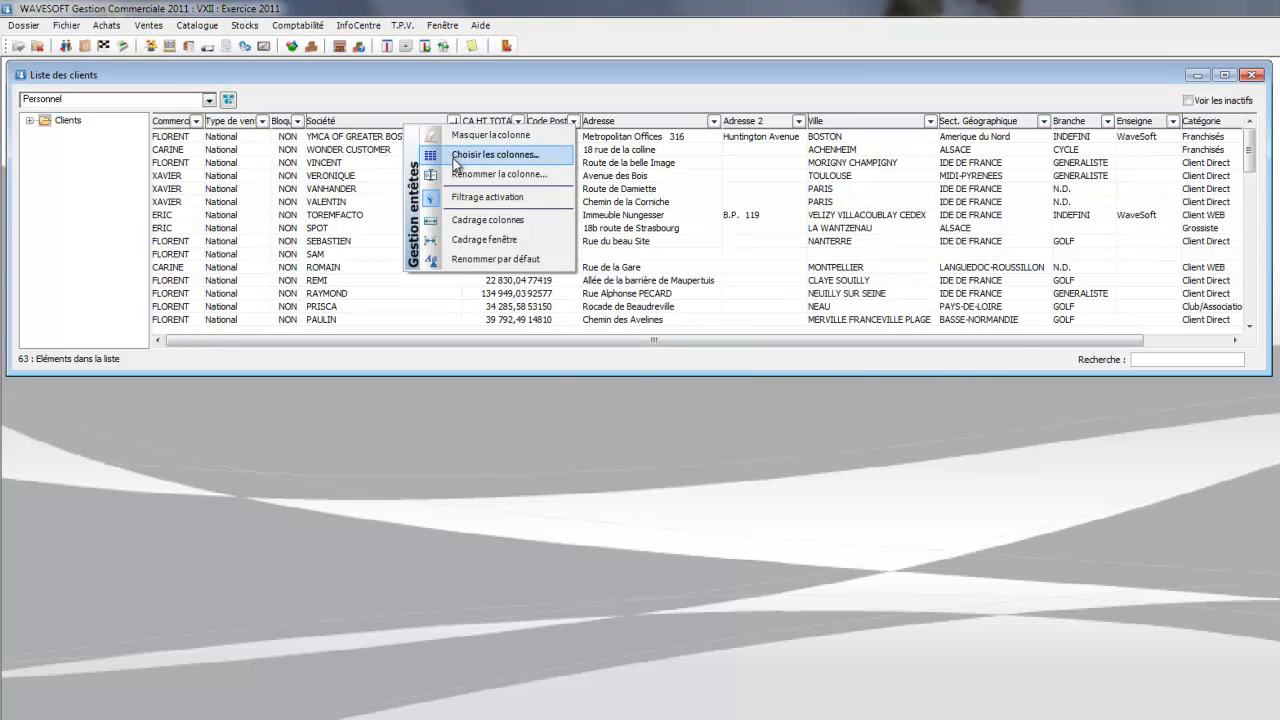
{"action": "left_click", "coordinate": [455, 158]}
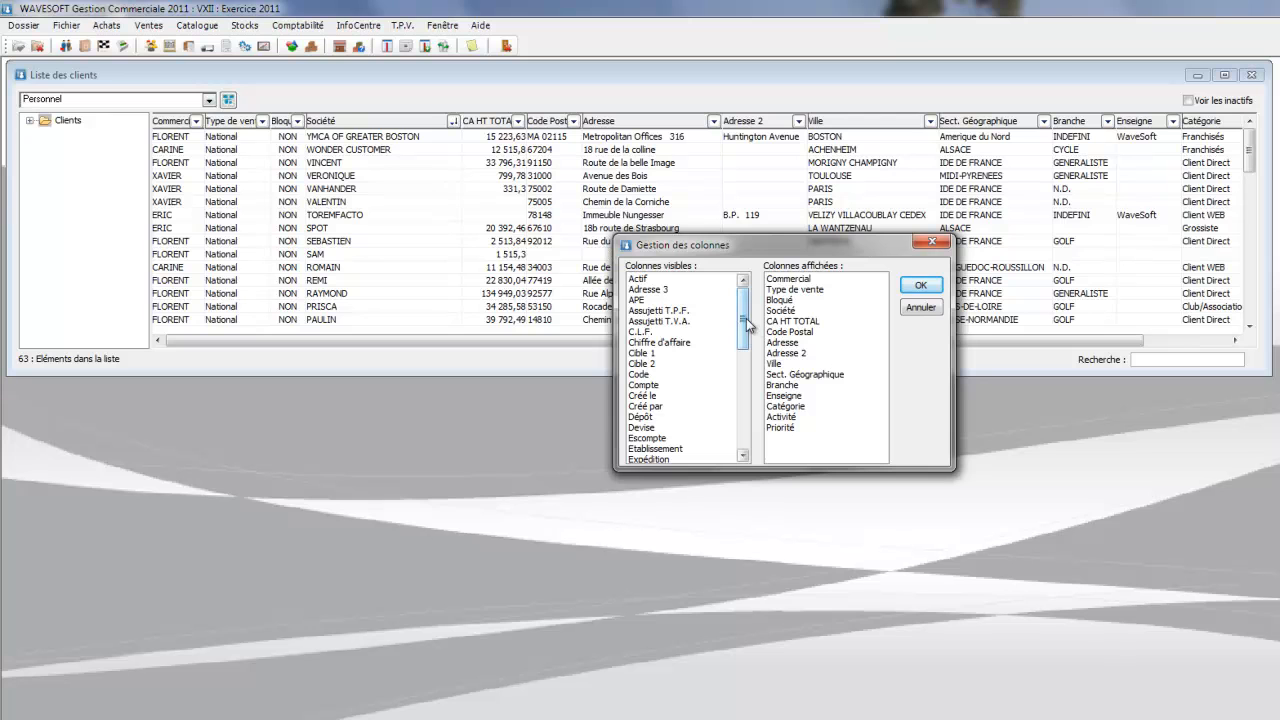
{"action": "left_click_drag", "start_coordinate": [746, 318], "coordinate": [748, 366]}
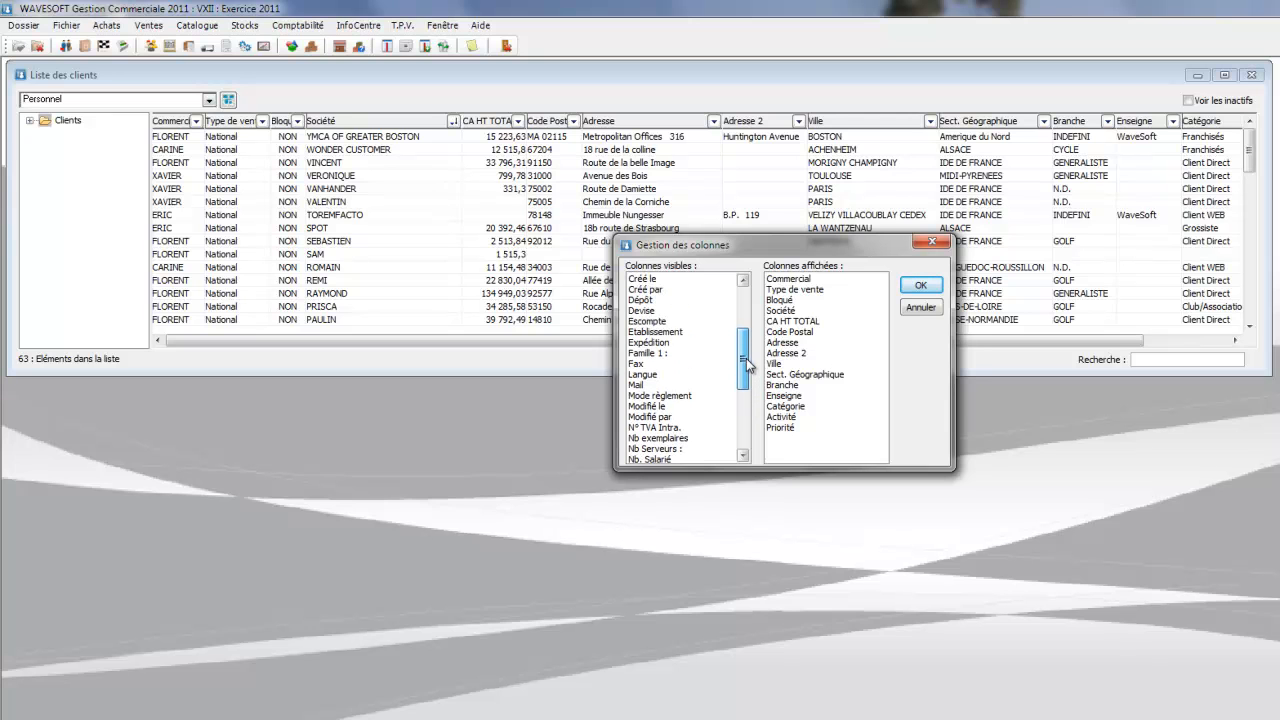
{"action": "left_click_drag", "start_coordinate": [650, 281], "coordinate": [800, 281]}
{"action": "left_click", "coordinate": [918, 285]}
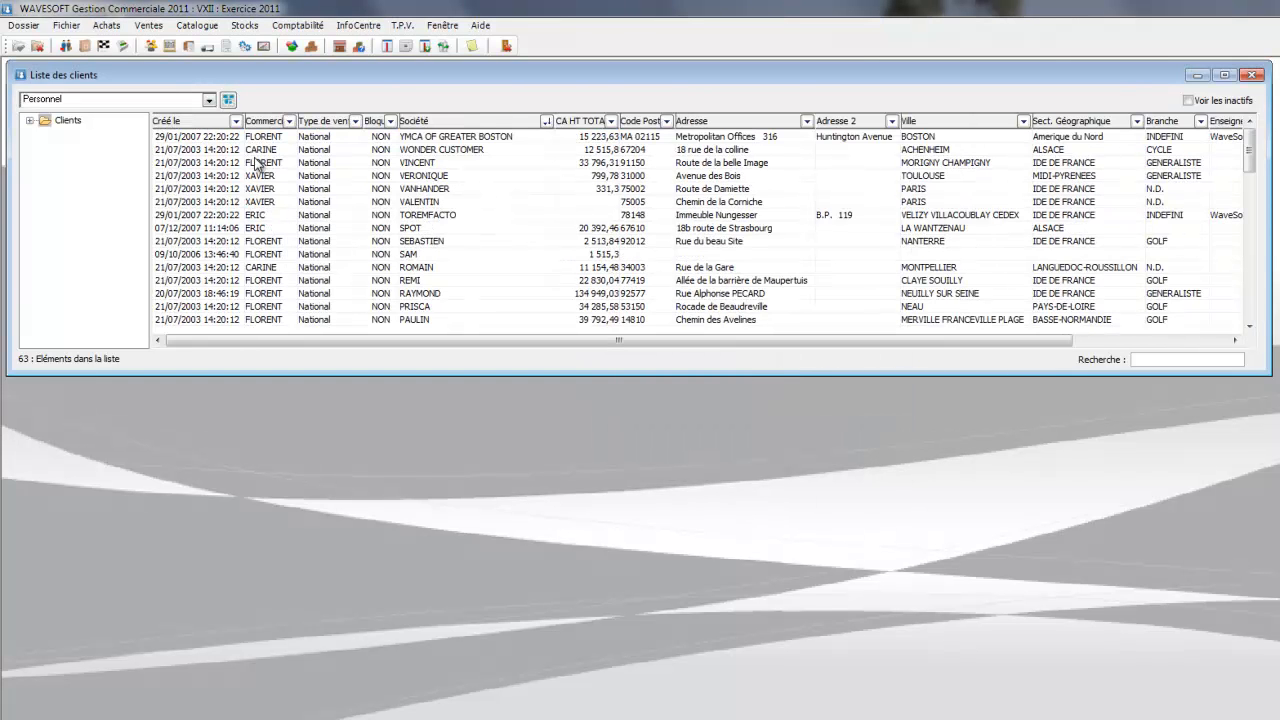
- Filter the Créé le column chronologically on "L'année dernière"
{"action": "left_click", "coordinate": [238, 122]}
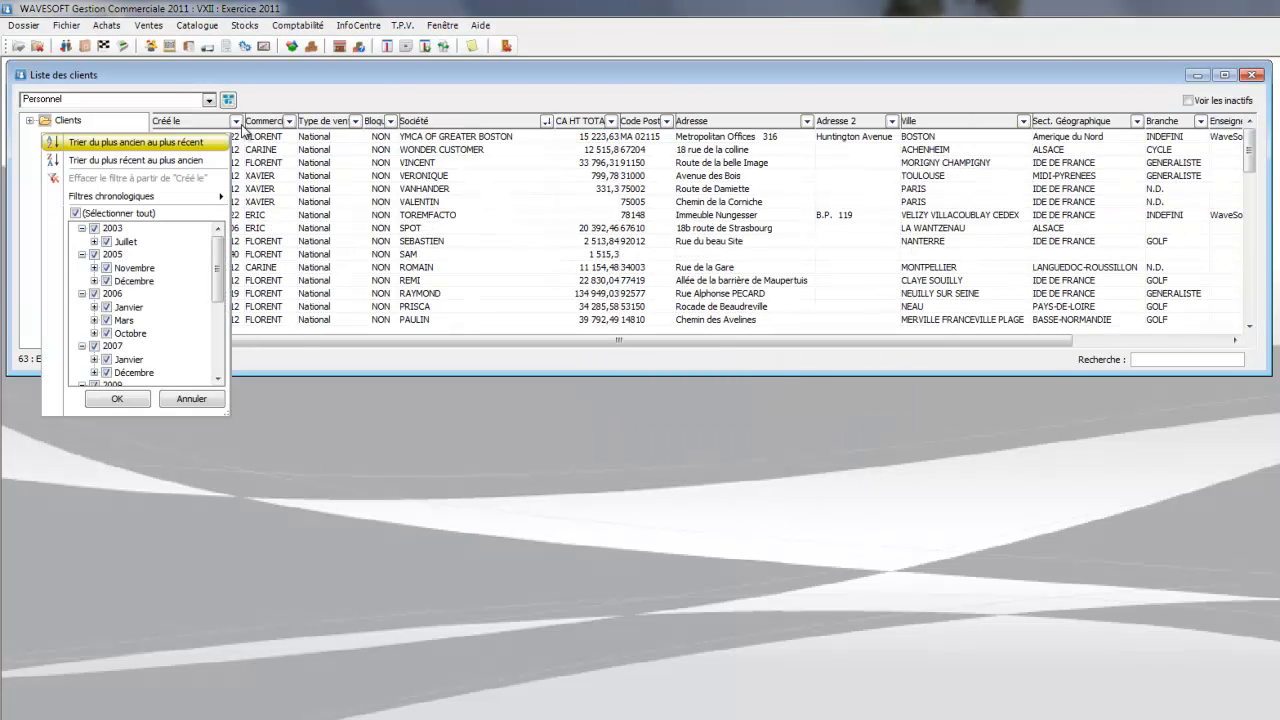
{"action": "mouse_move", "coordinate": [224, 200]}
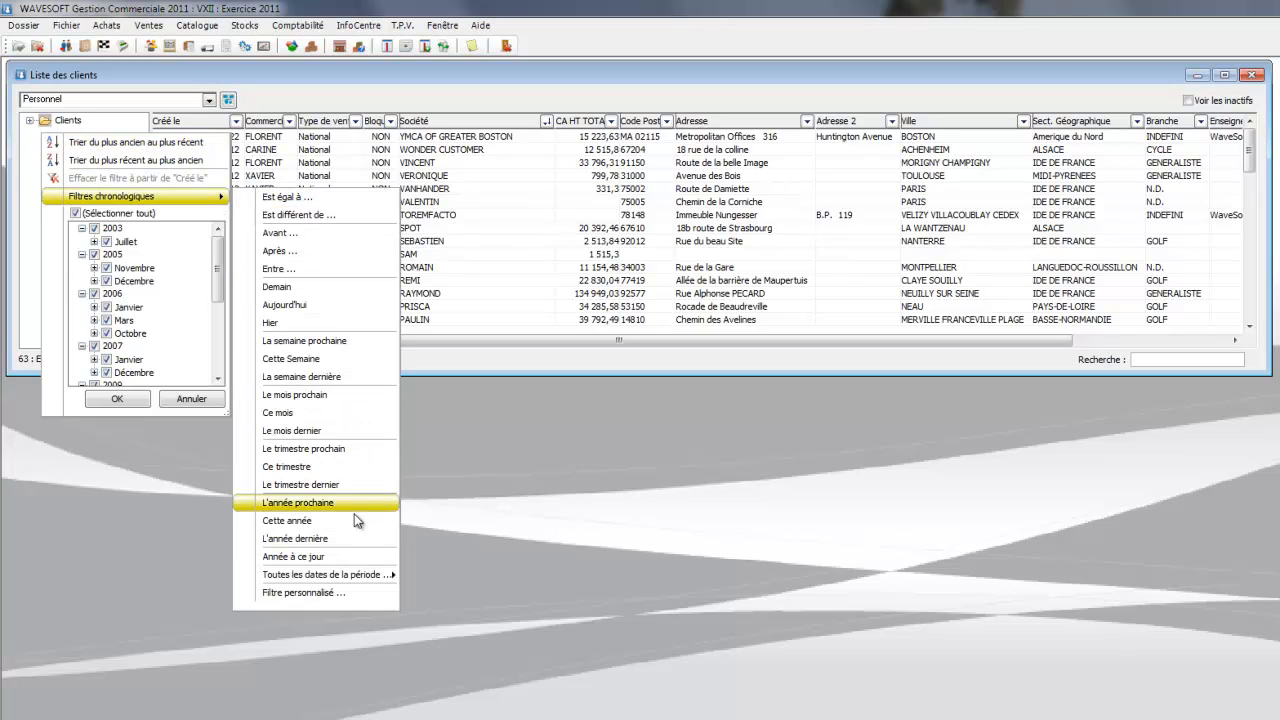
{"action": "left_click", "coordinate": [358, 541]}
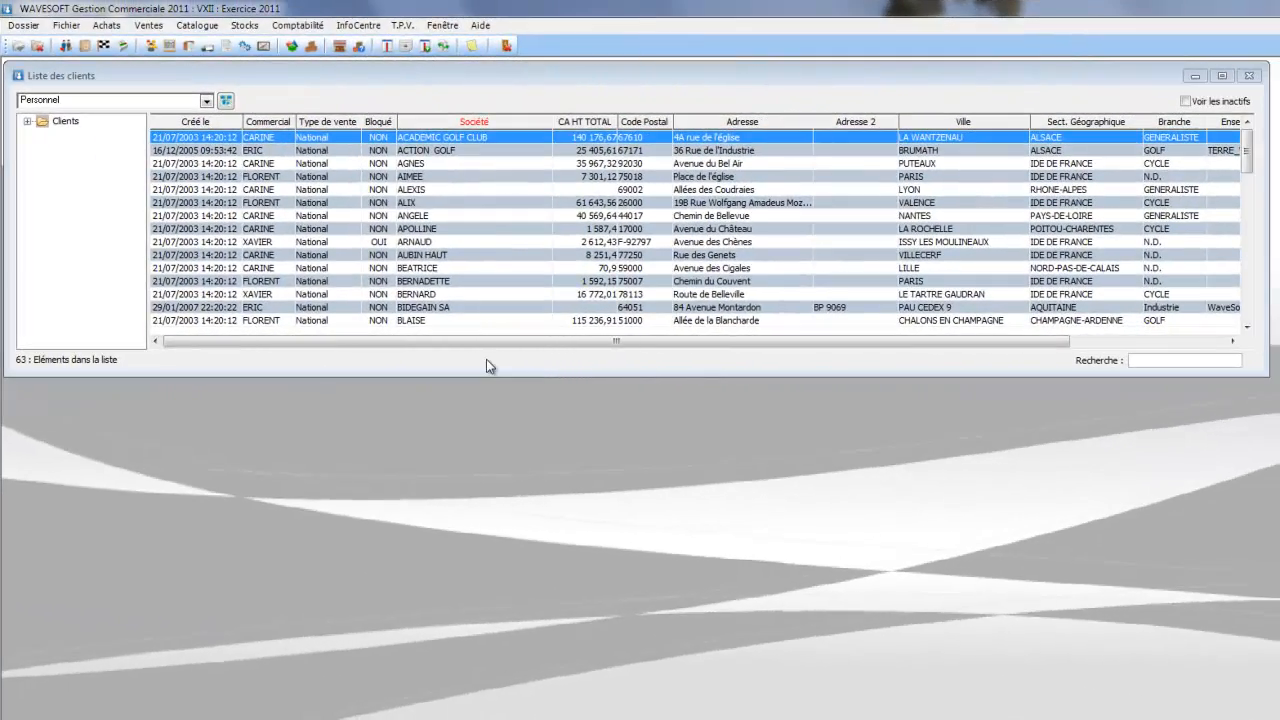
- Switch the client list to the Exemple presentation and examine its original filter criterion, leaving the filter unchanged
{"action": "left_click", "coordinate": [206, 101]}
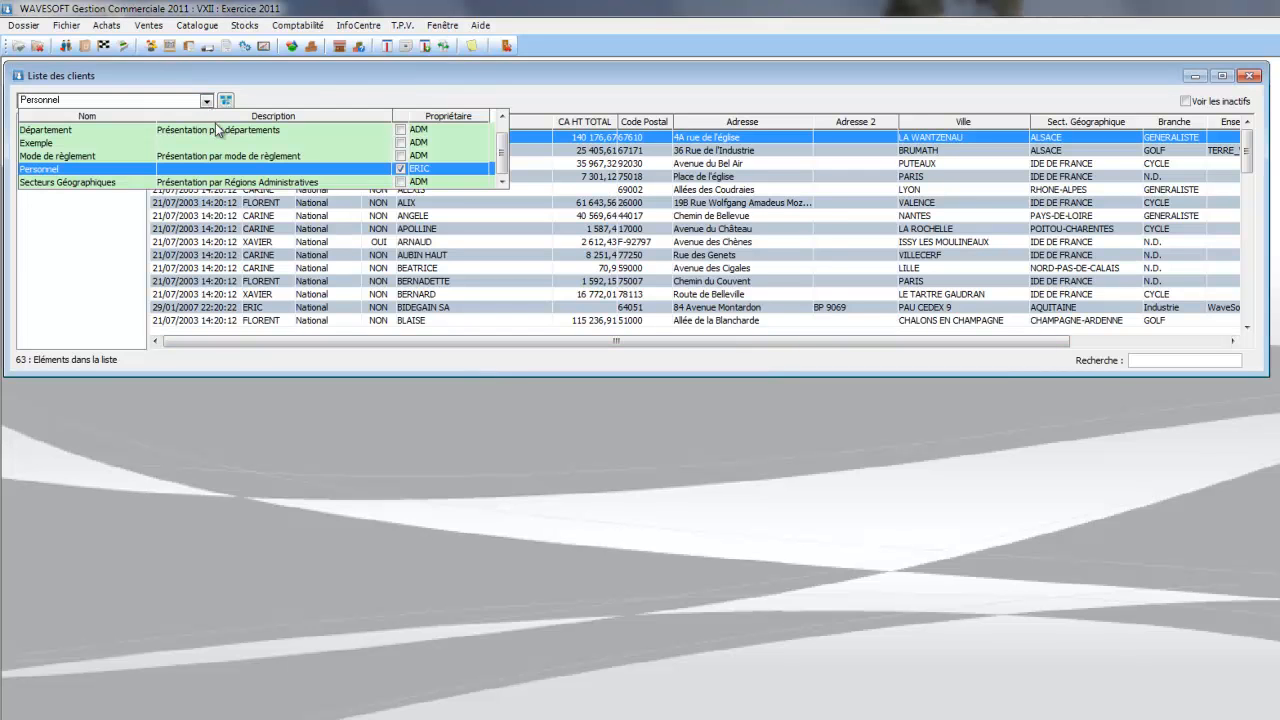
{"action": "scroll", "coordinate": [226, 160], "scroll_direction": "up", "scroll_amount": 1}
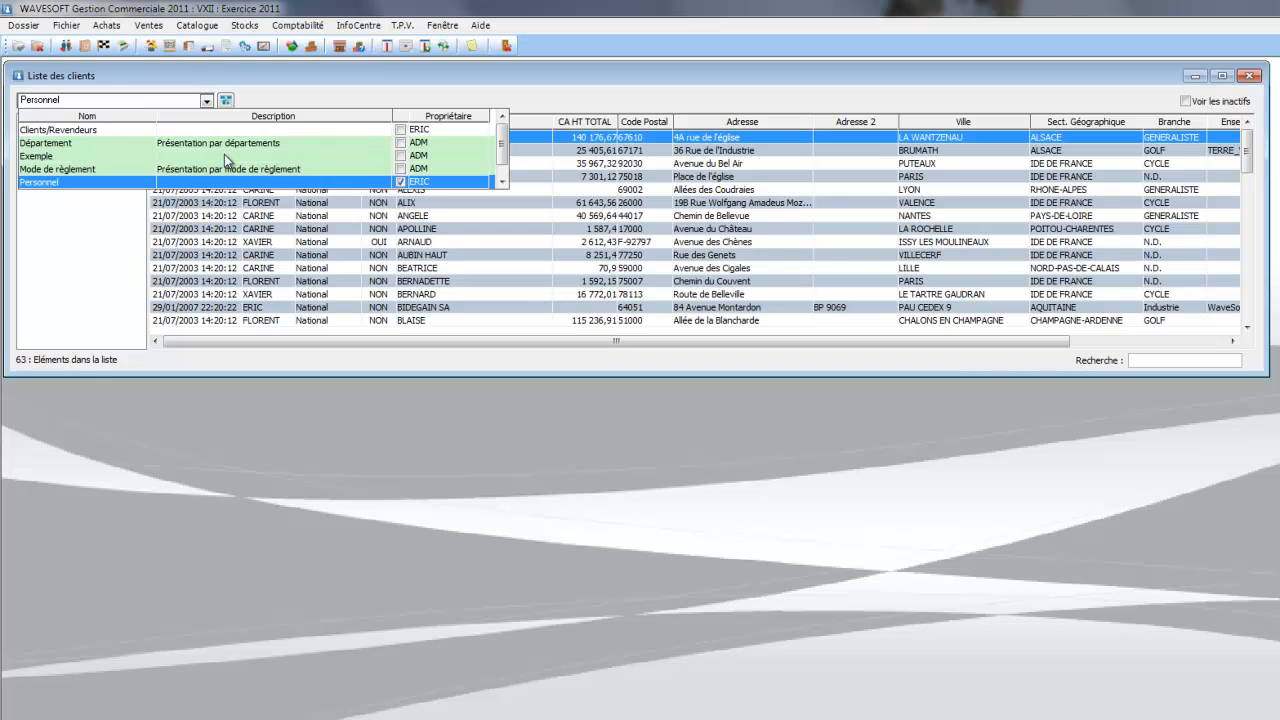
{"action": "left_click", "coordinate": [226, 157]}
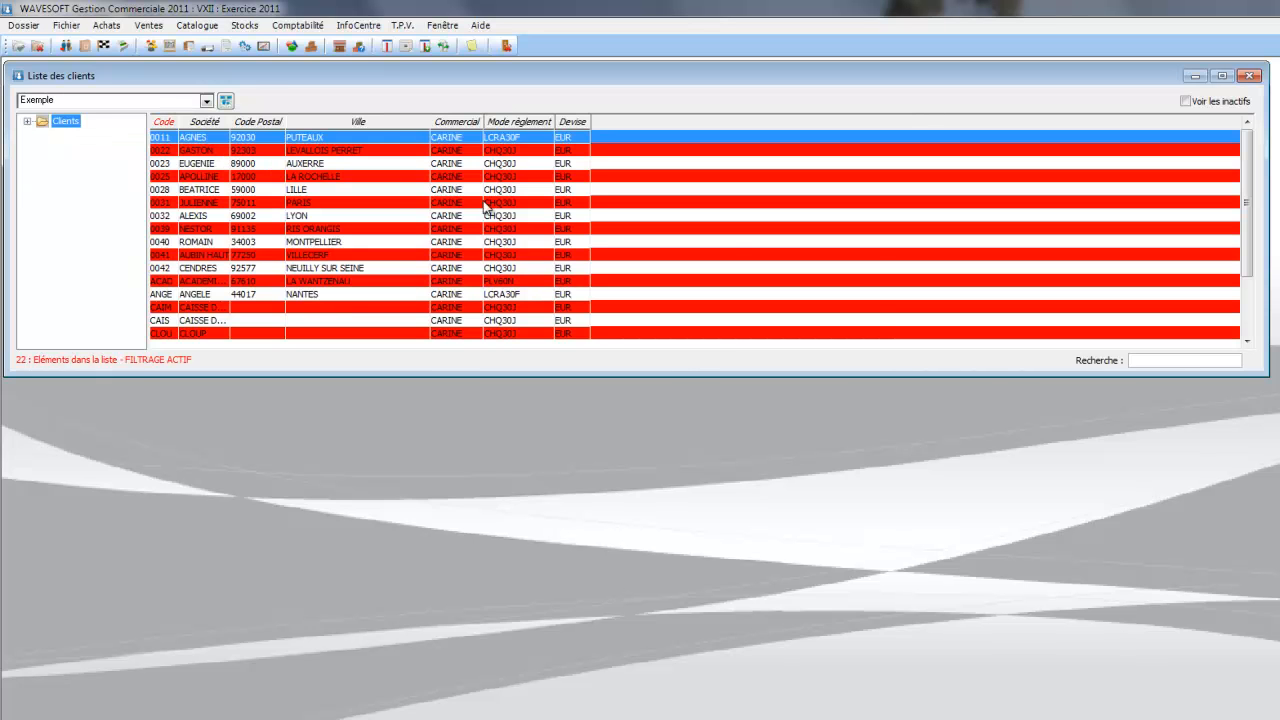
{"action": "right_click", "coordinate": [726, 244]}
{"action": "left_click", "coordinate": [790, 416]}
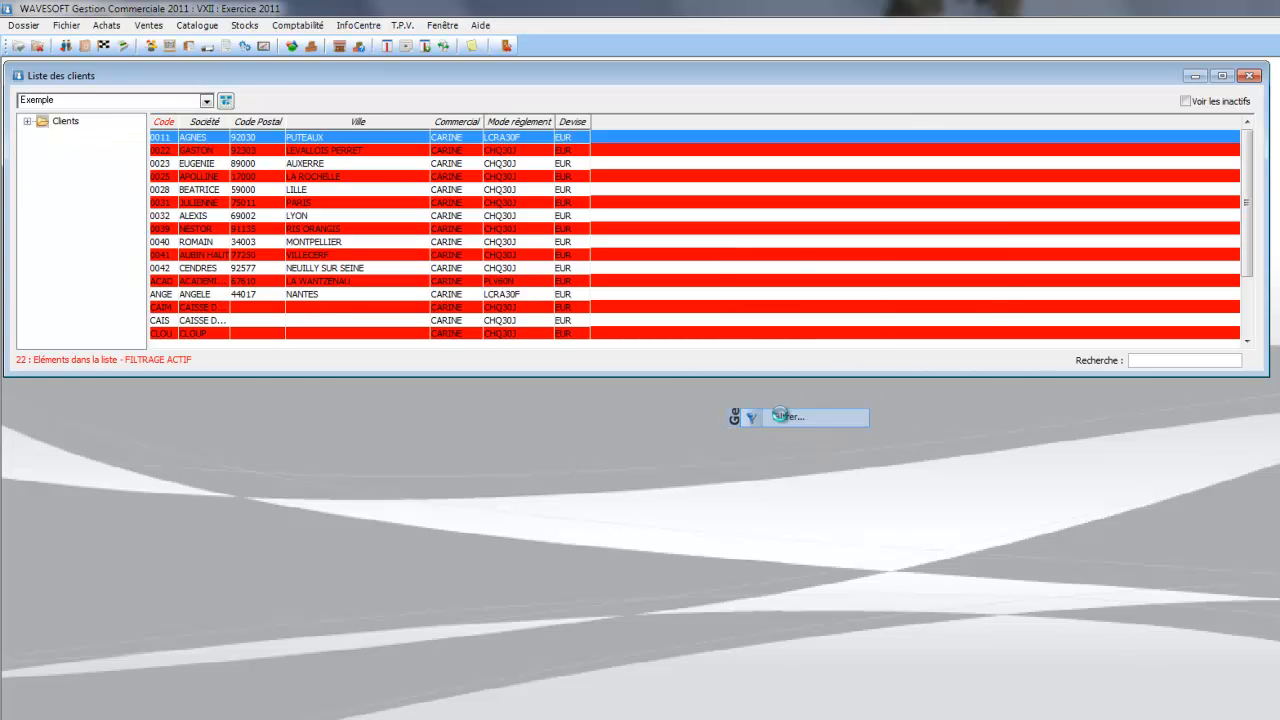
{"action": "left_click_drag", "start_coordinate": [662, 272], "coordinate": [570, 275]}
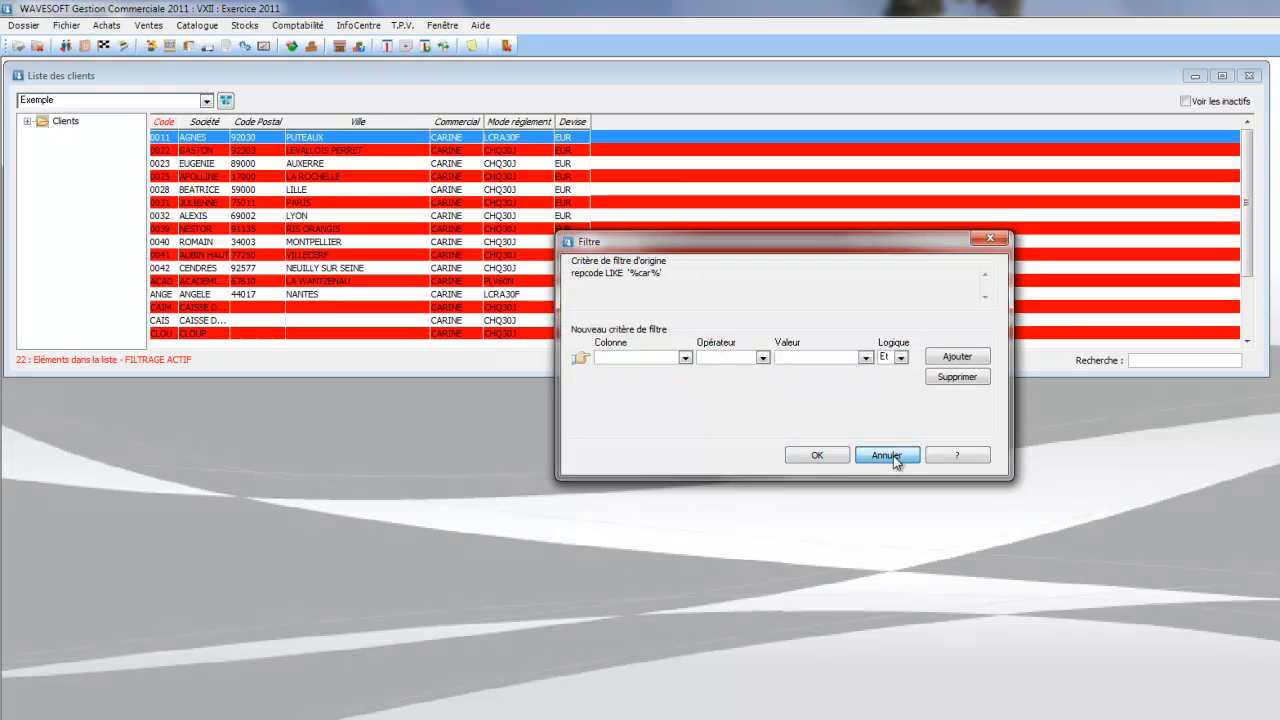
{"action": "left_click", "coordinate": [887, 455]}
- View the client list in the Clients/Revendeurs presentation, then return to the Personnel presentation
{"action": "left_click", "coordinate": [207, 101]}
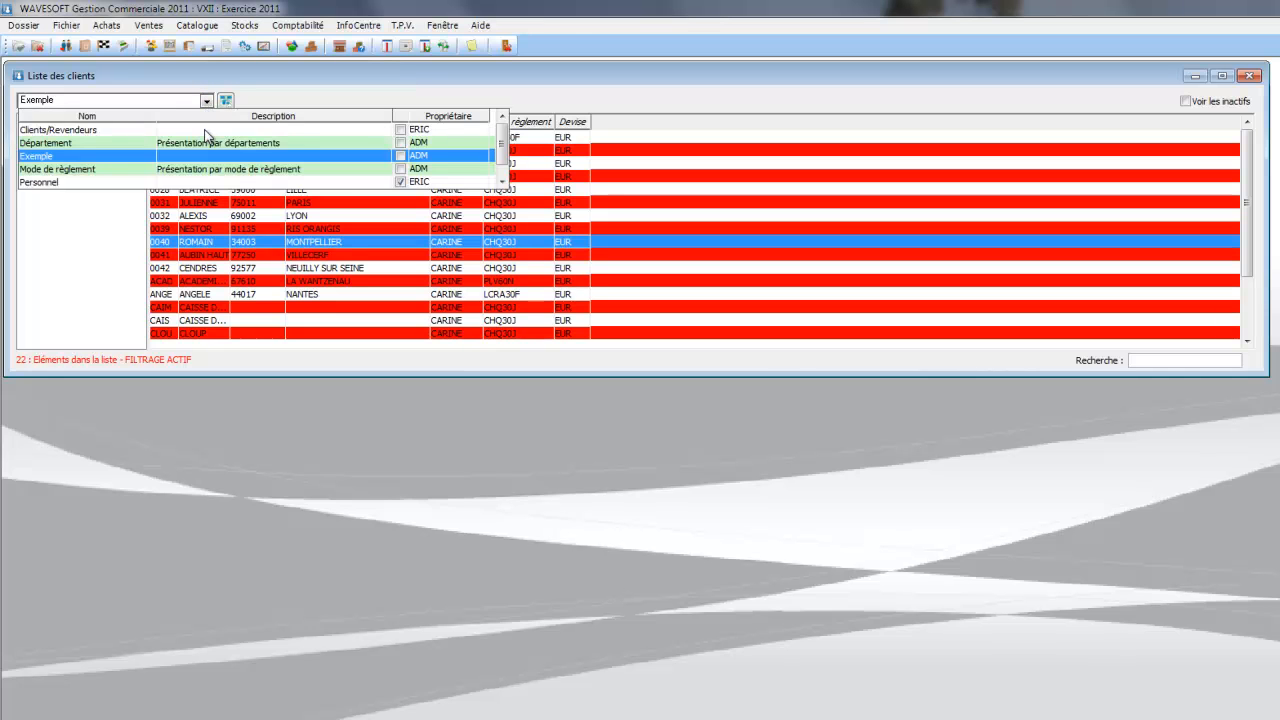
{"action": "left_click", "coordinate": [207, 130]}
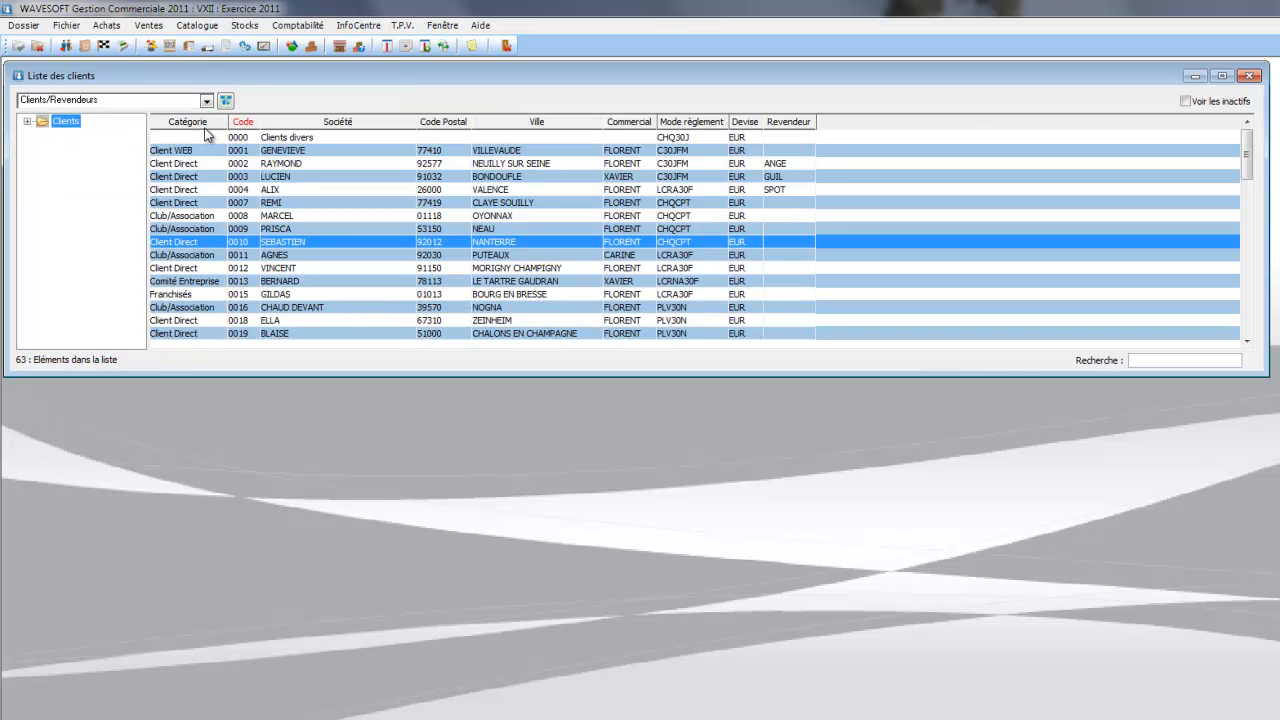
{"action": "left_click", "coordinate": [207, 101]}
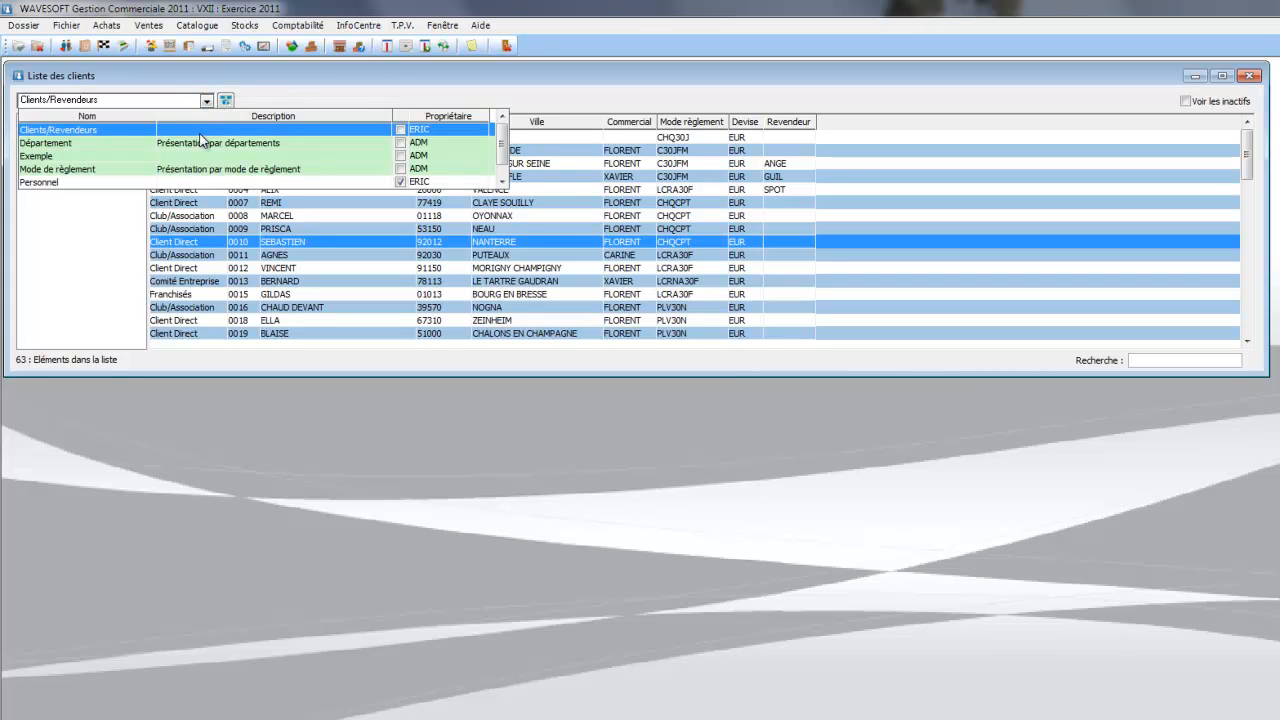
{"action": "left_click", "coordinate": [203, 183]}
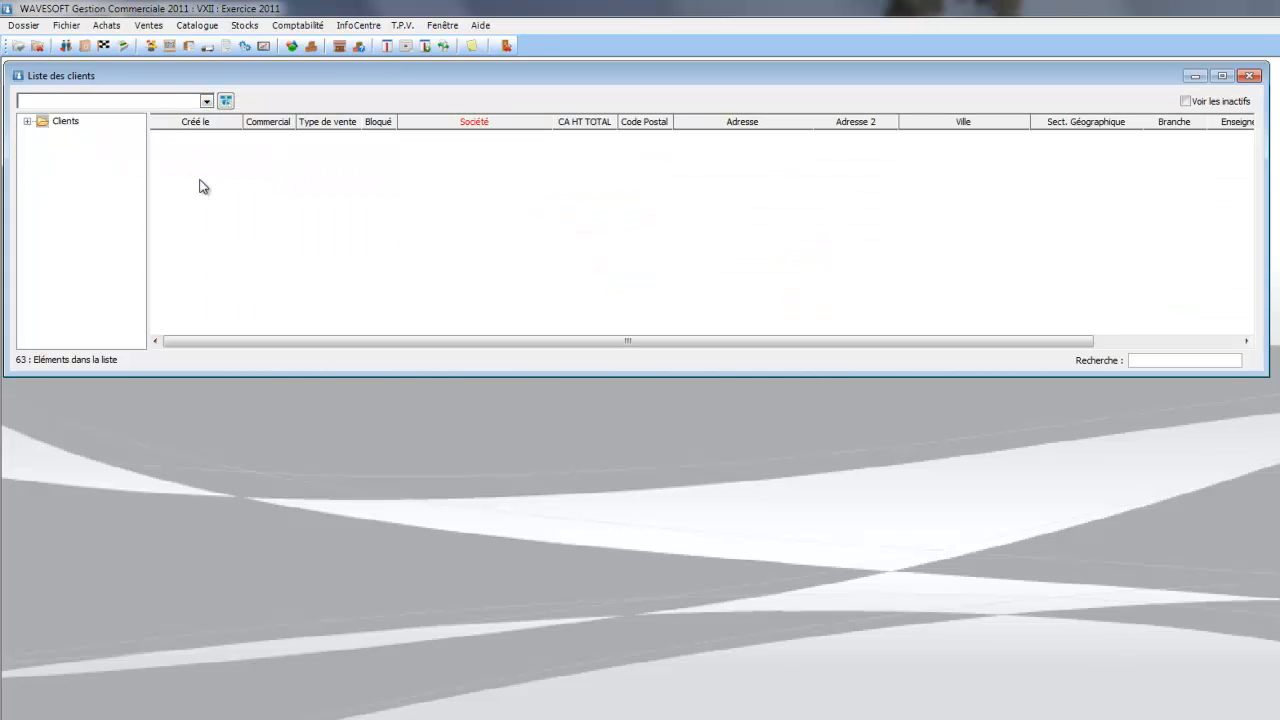
- Modify the Personnel list profile by adding CA HT TOTAL as the last TreeView level after Ville
{"action": "left_click", "coordinate": [226, 101]}
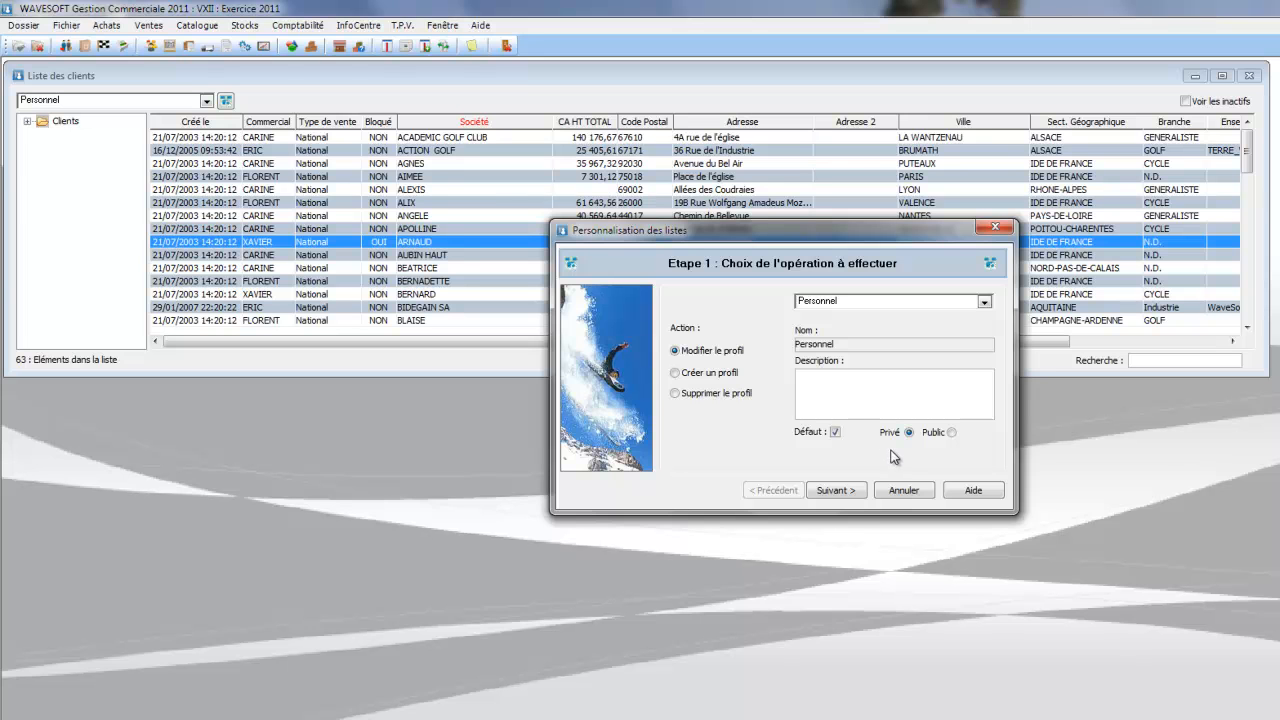
{"action": "left_click", "coordinate": [833, 490]}
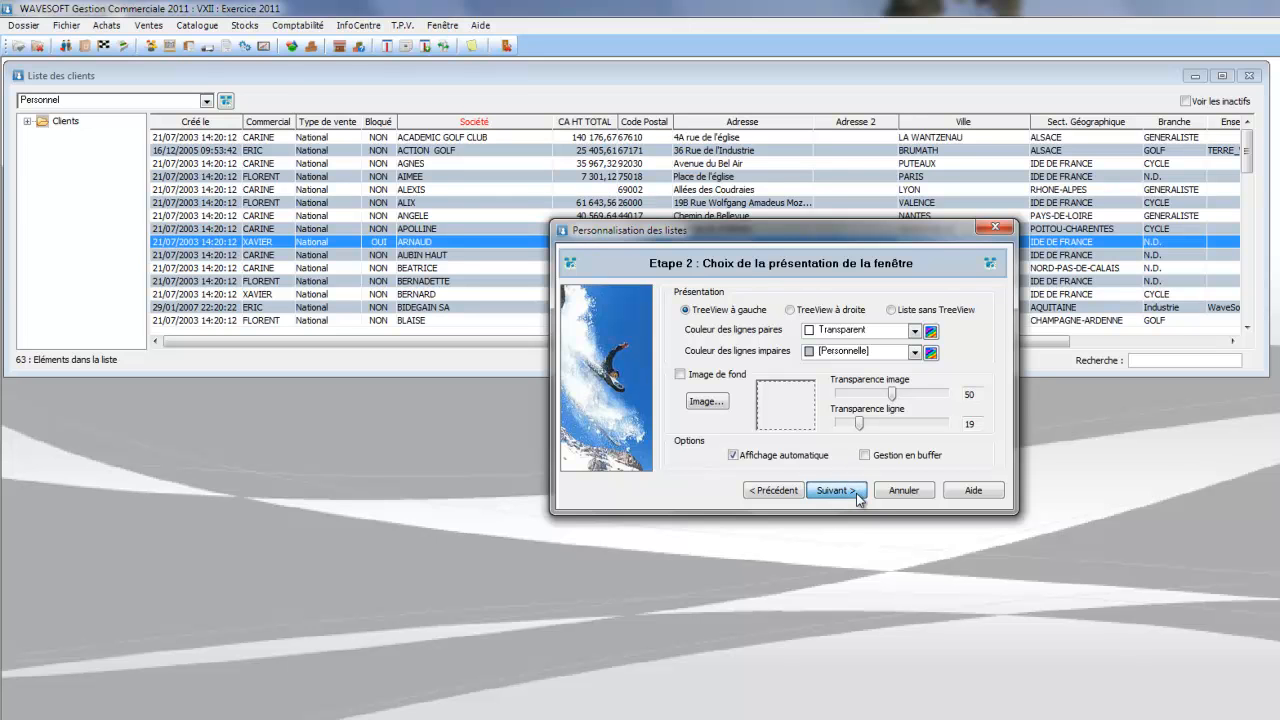
{"action": "left_click", "coordinate": [855, 491]}
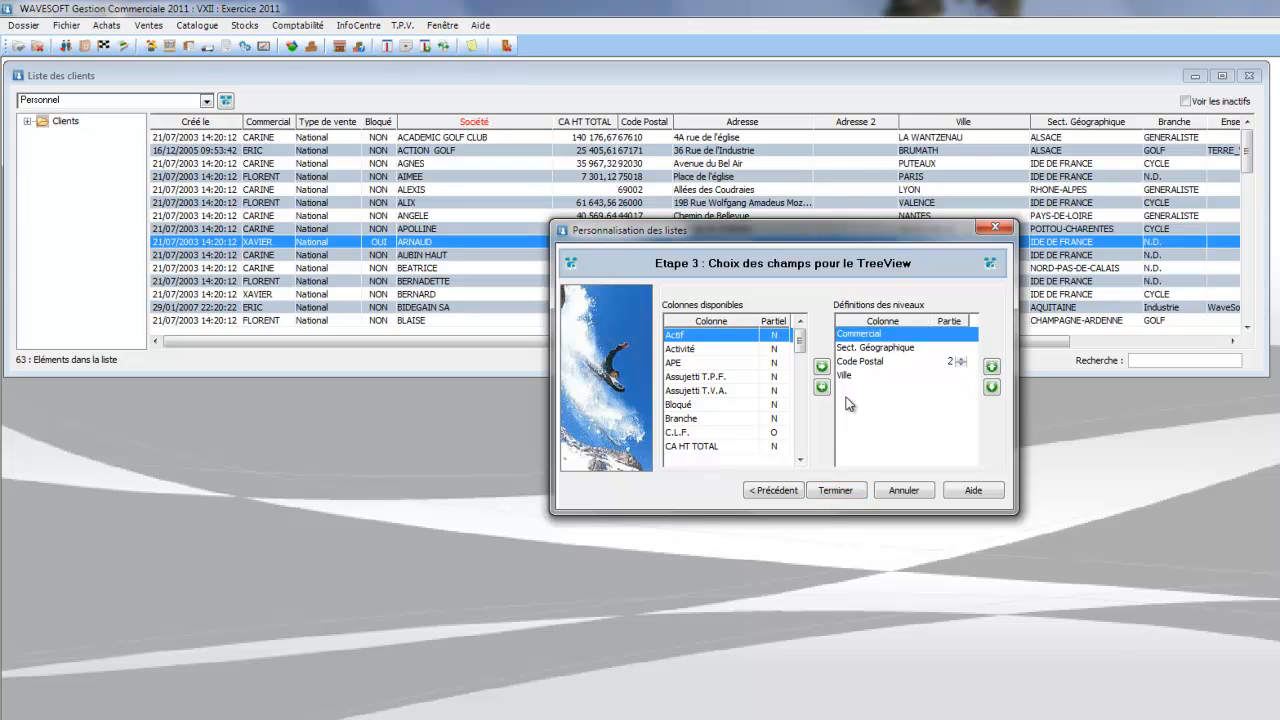
{"action": "left_click_drag", "start_coordinate": [800, 342], "coordinate": [803, 369]}
{"action": "left_click", "coordinate": [724, 380]}
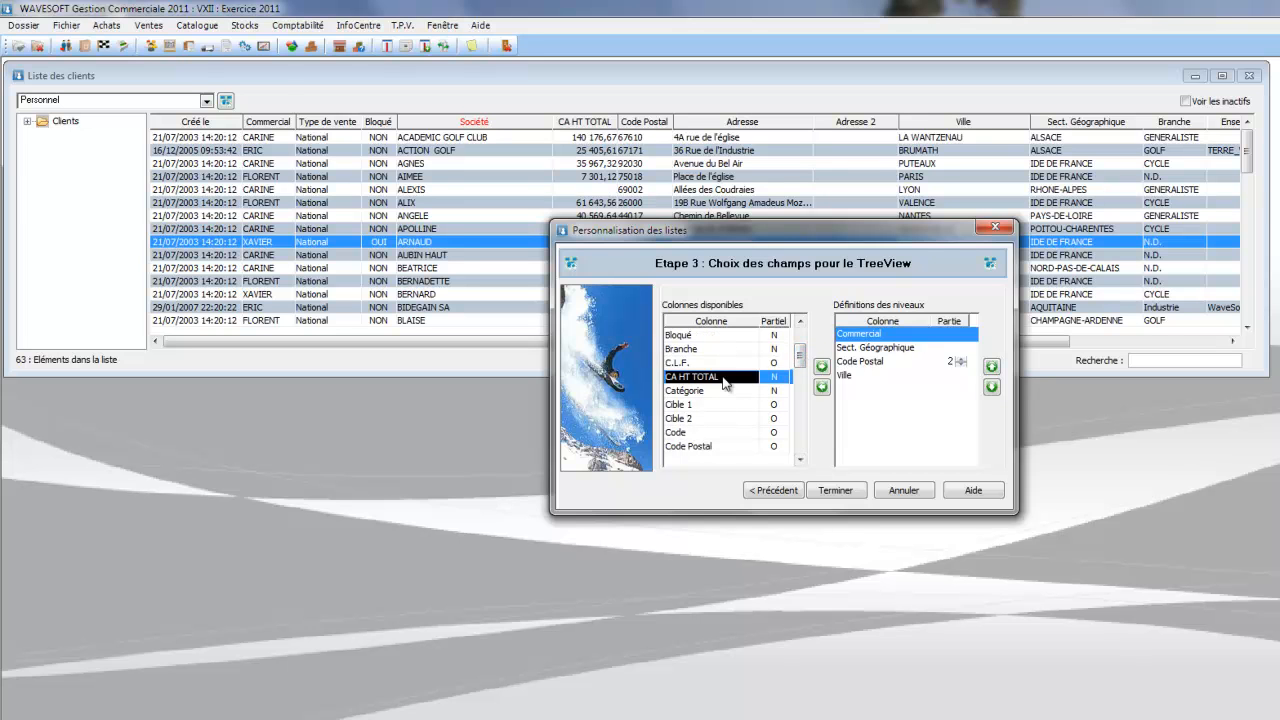
{"action": "left_click_drag", "start_coordinate": [712, 382], "coordinate": [866, 392]}
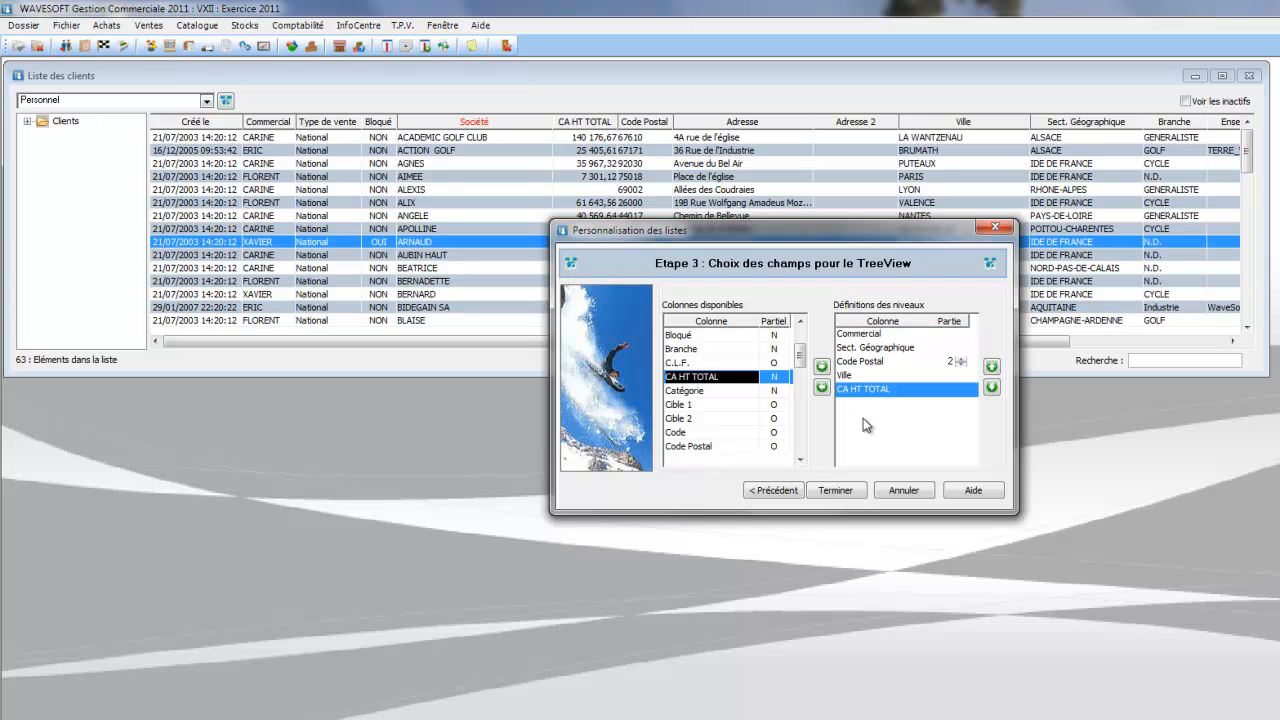
{"action": "left_click", "coordinate": [862, 491]}
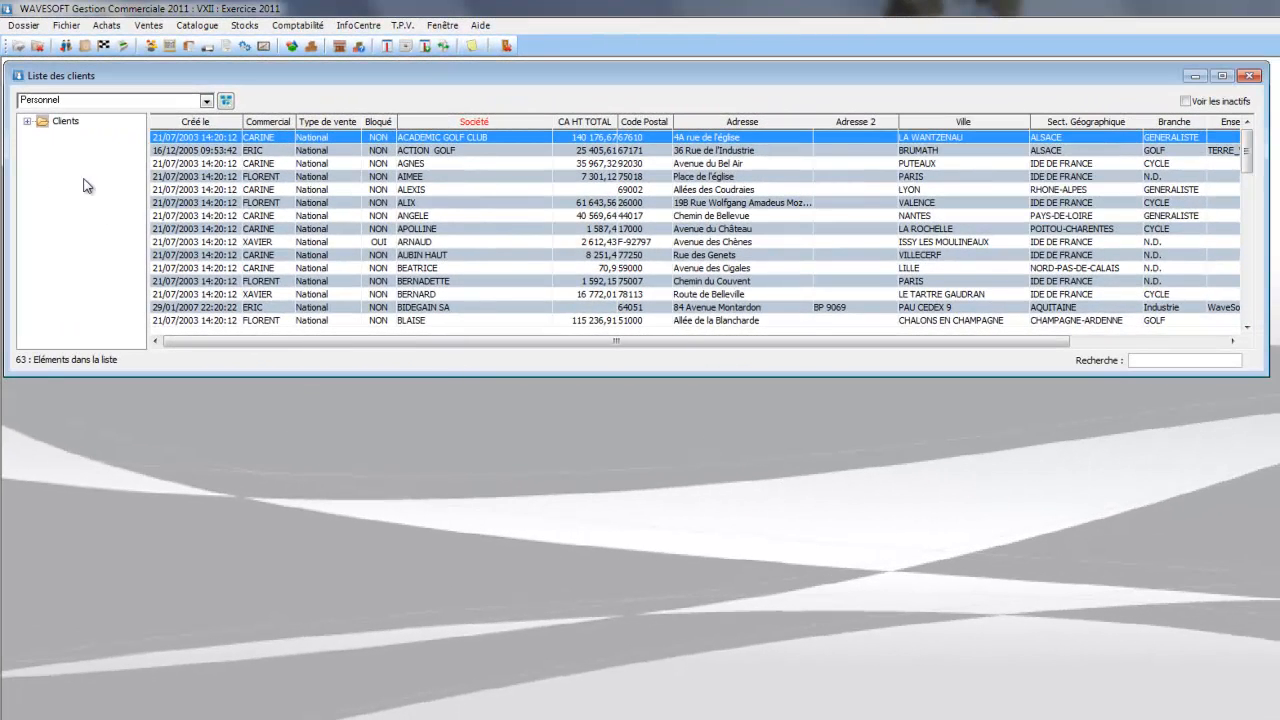
- Expand the client tree through the first sales representative and IDE DE FRANCE to department 92, and widen the tree area
{"action": "left_click", "coordinate": [27, 121]}
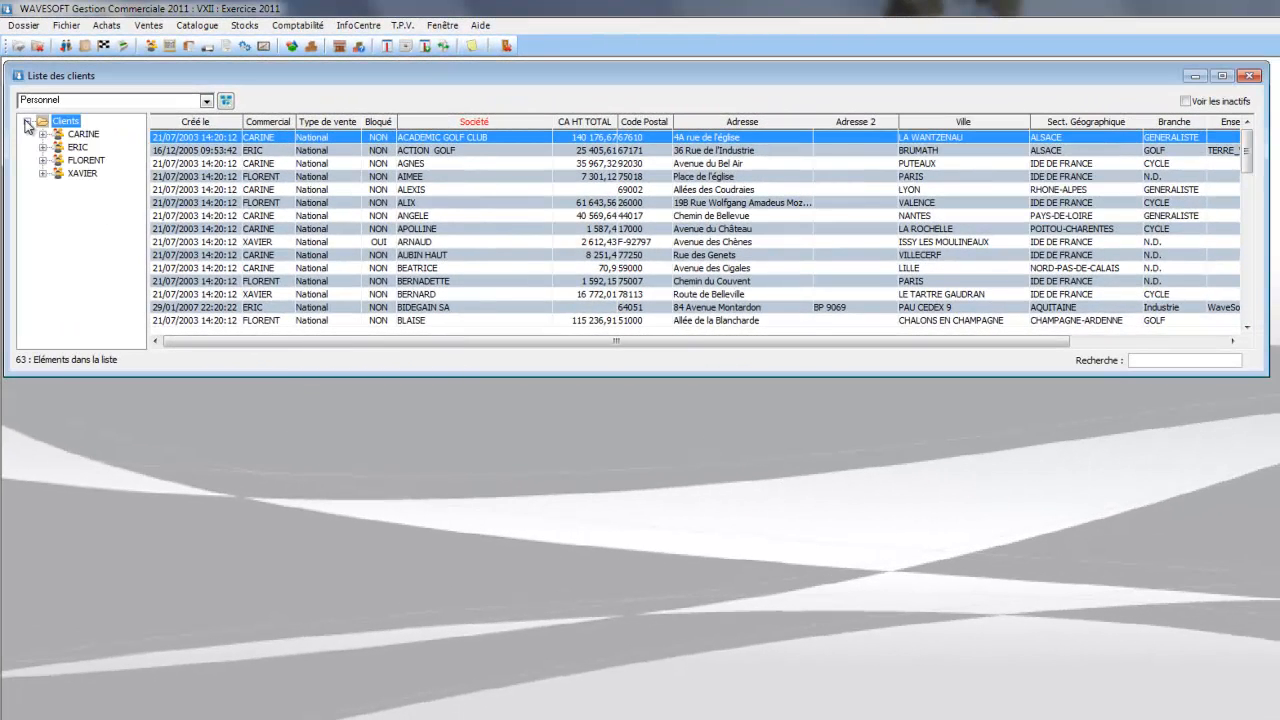
{"action": "left_click", "coordinate": [42, 134]}
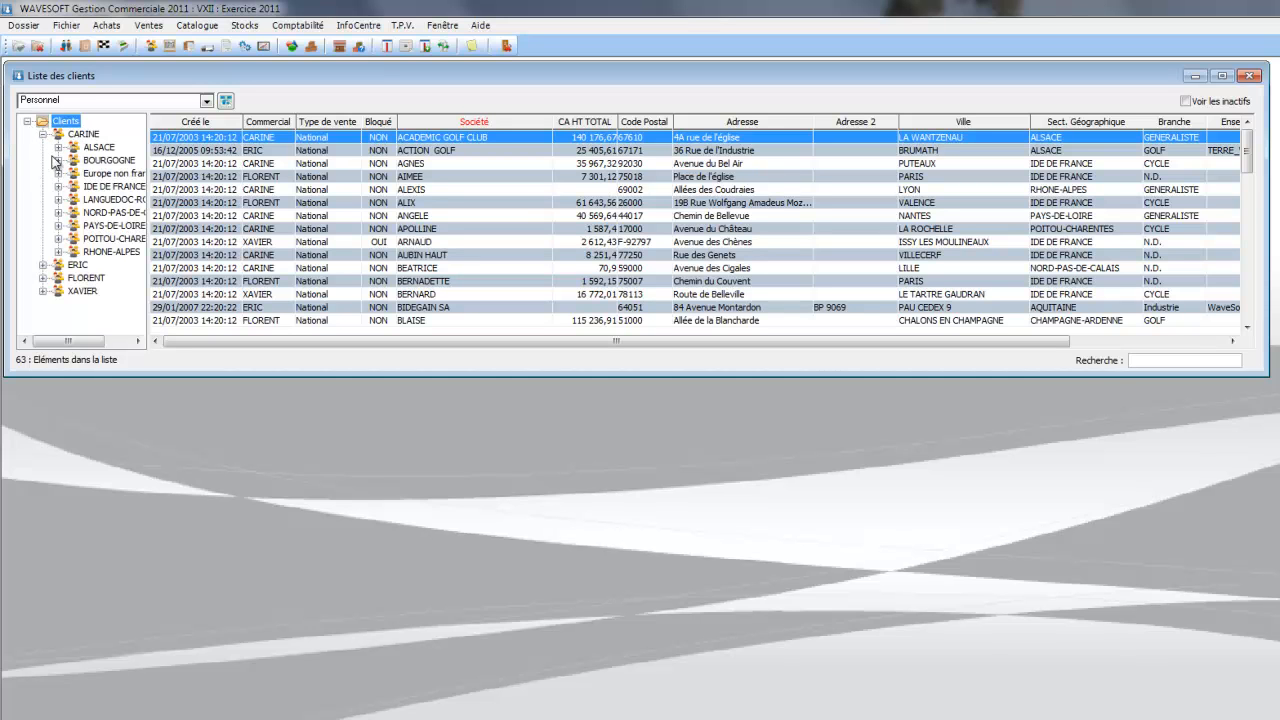
{"action": "left_click", "coordinate": [58, 187]}
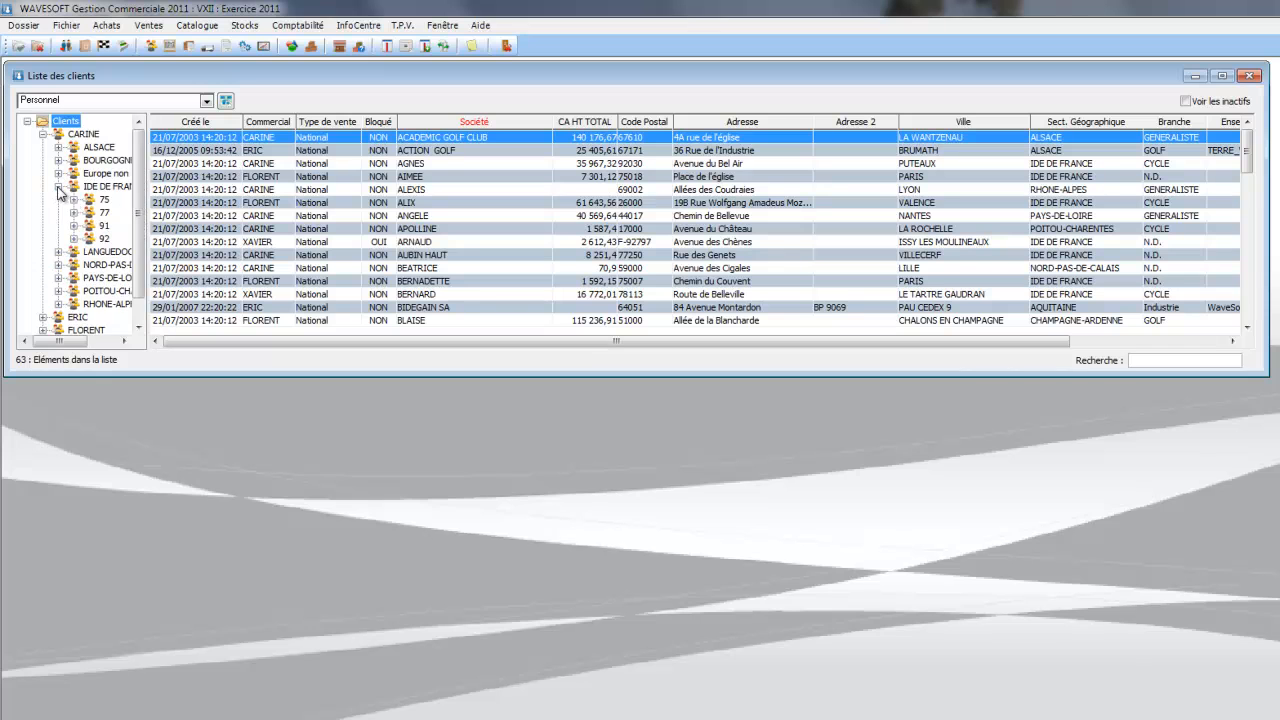
{"action": "left_click", "coordinate": [74, 239]}
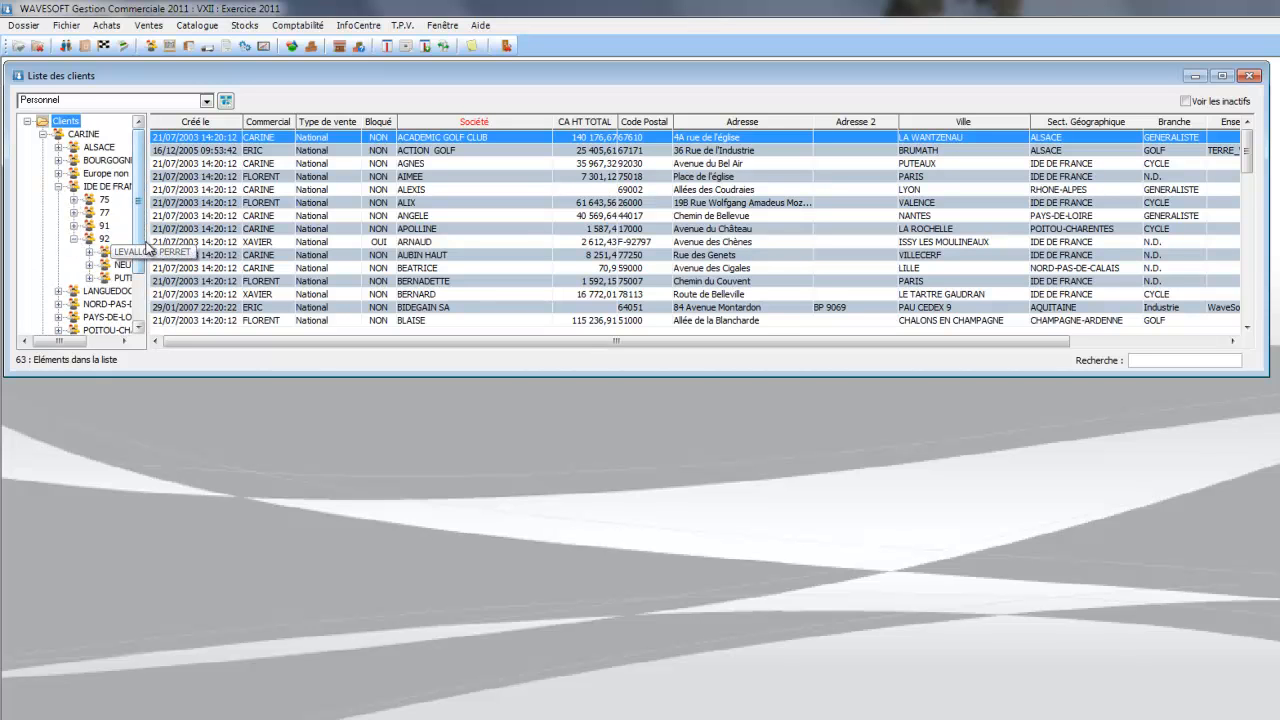
{"action": "left_click_drag", "start_coordinate": [146, 268], "coordinate": [191, 273]}
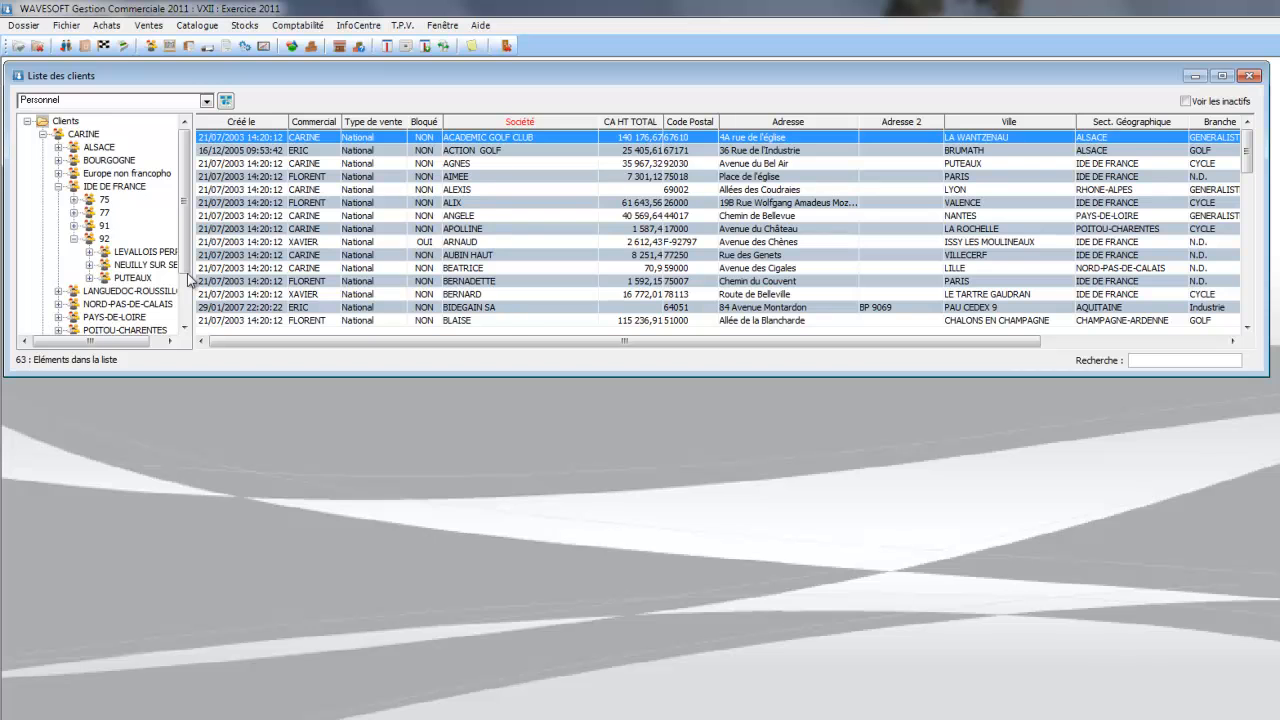
- Restrict the client list through the tree to the first sales representative, IDE DE FRANCE, and department 92
{"action": "left_click", "coordinate": [84, 134]}
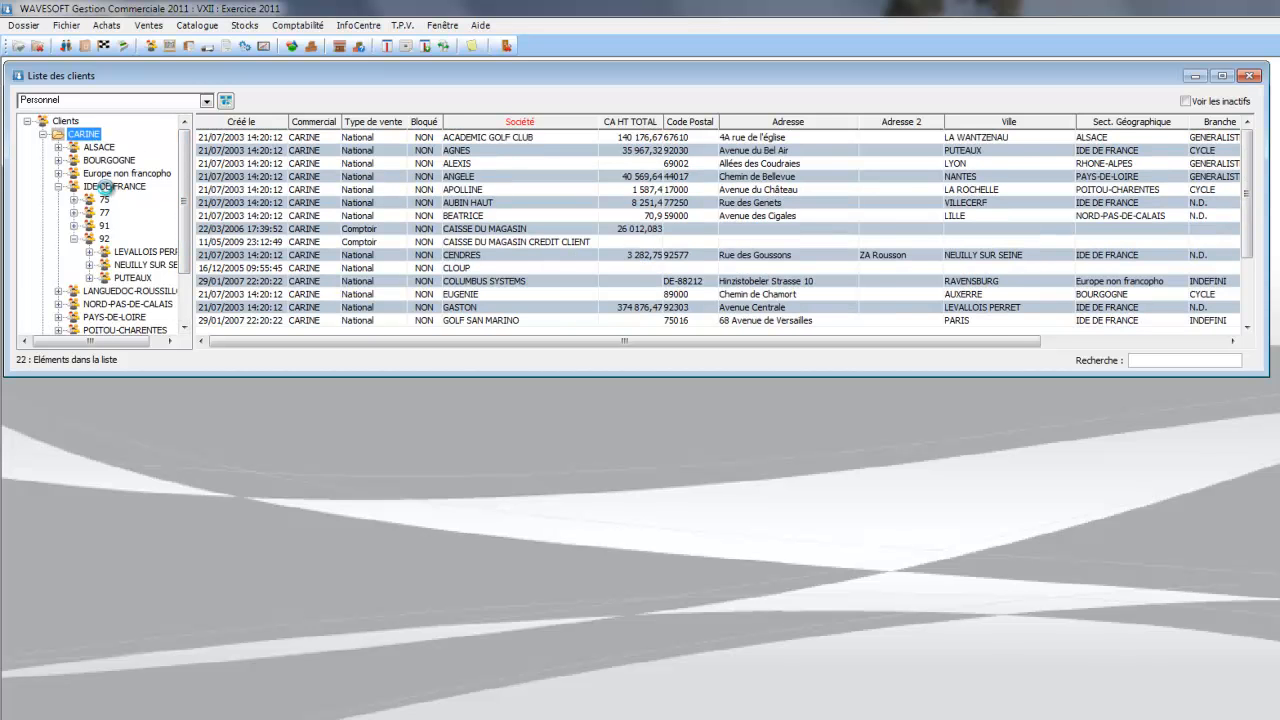
{"action": "left_click", "coordinate": [107, 188]}
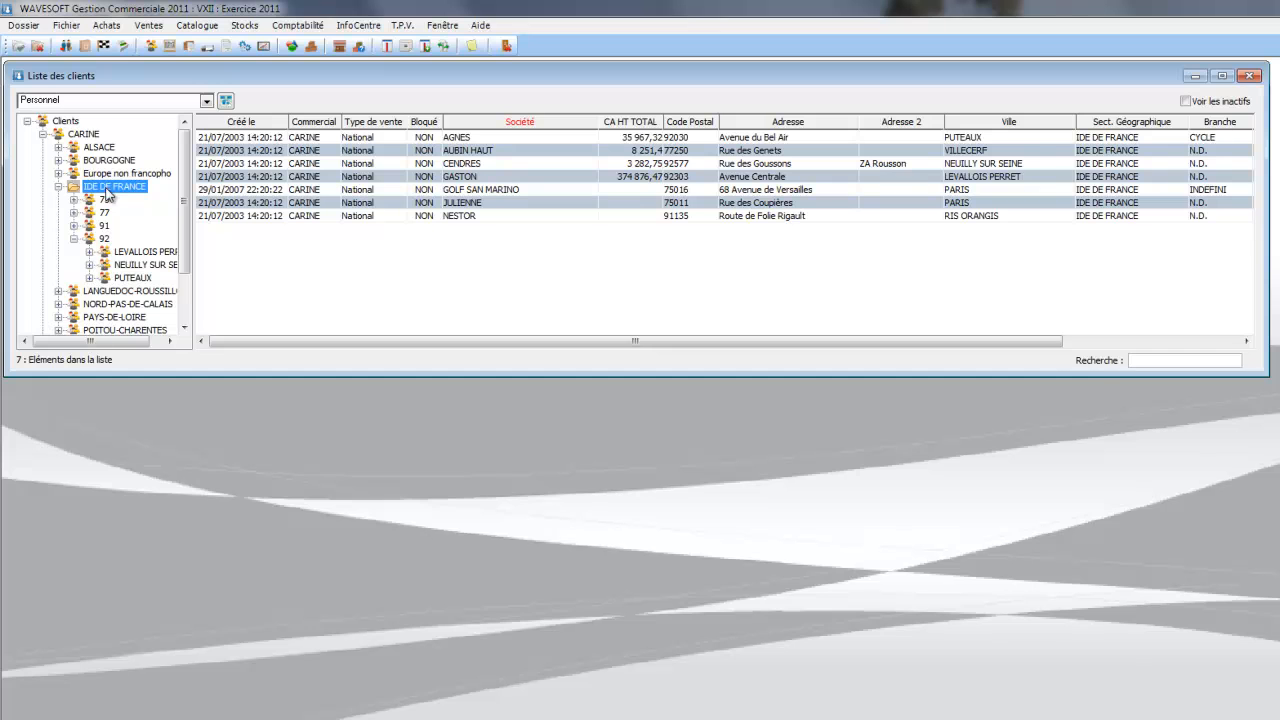
{"action": "left_click", "coordinate": [103, 240]}
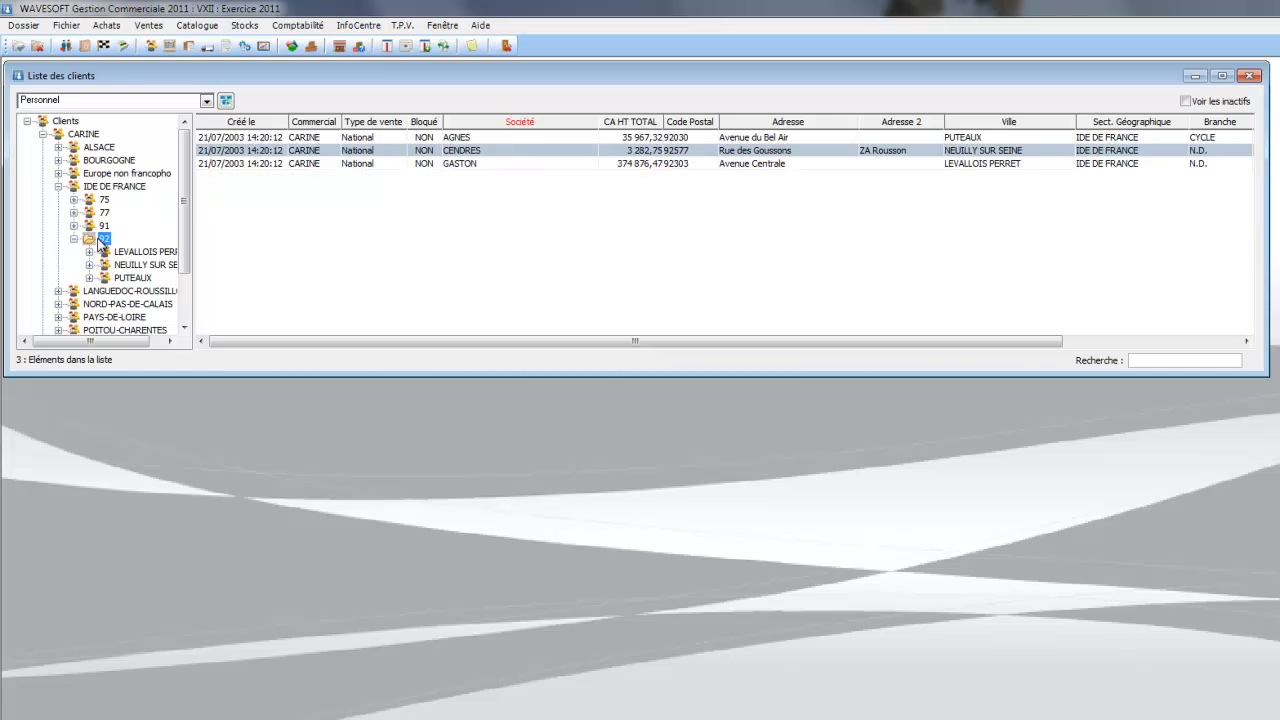
- Sort the client list by CA HT TOTAL and total that column
{"action": "left_click", "coordinate": [645, 122]}
{"action": "right_click", "coordinate": [645, 125]}
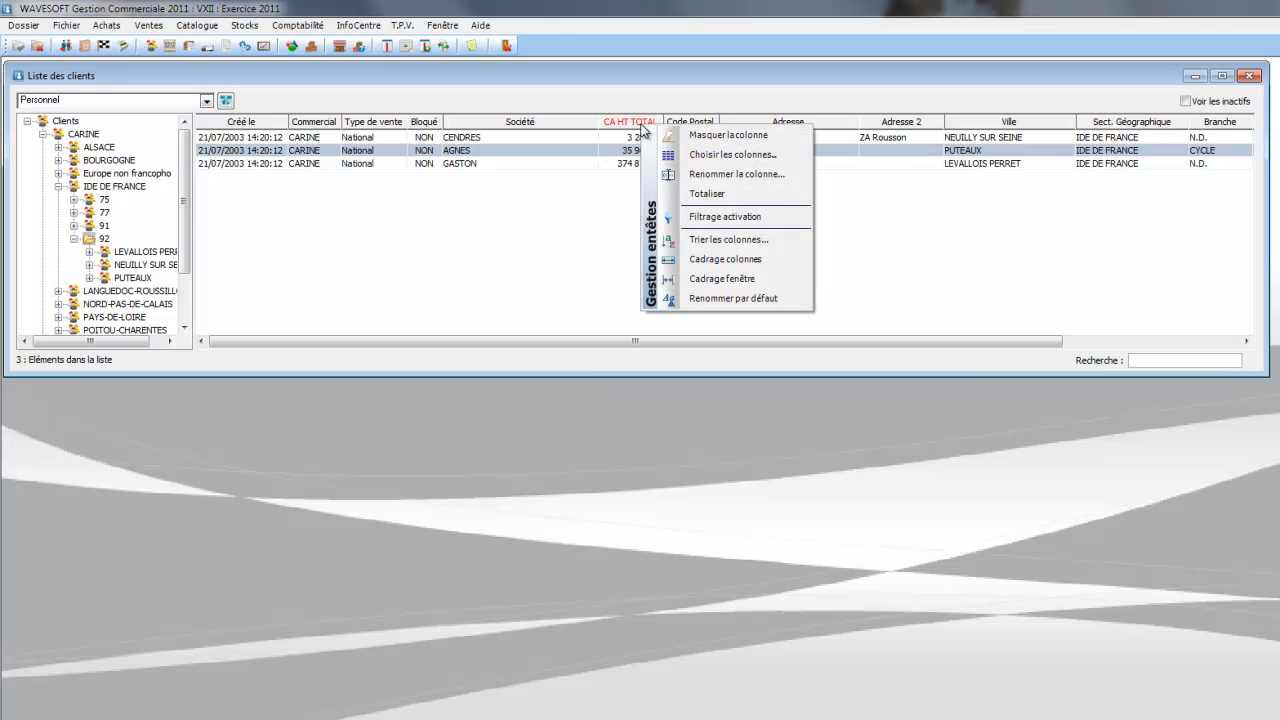
{"action": "left_click", "coordinate": [666, 195]}
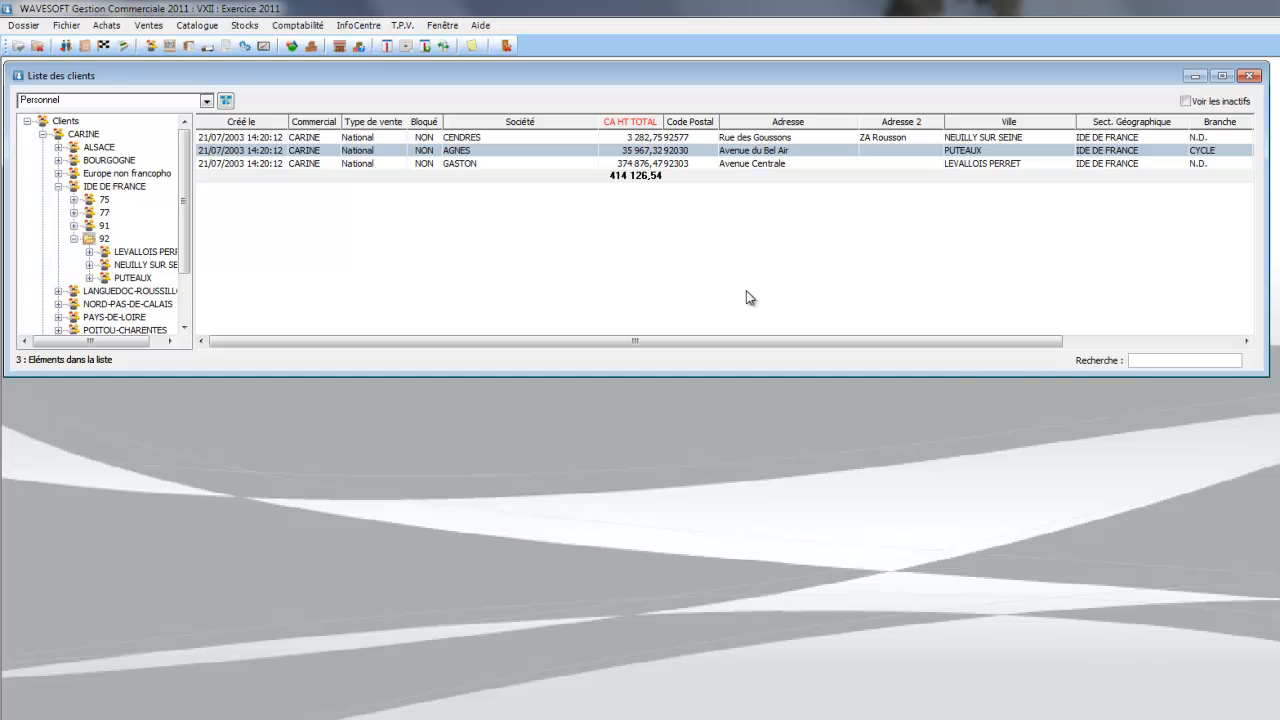
- Examine the export format options for the client list, leaving without exporting
{"action": "right_click", "coordinate": [731, 156]}
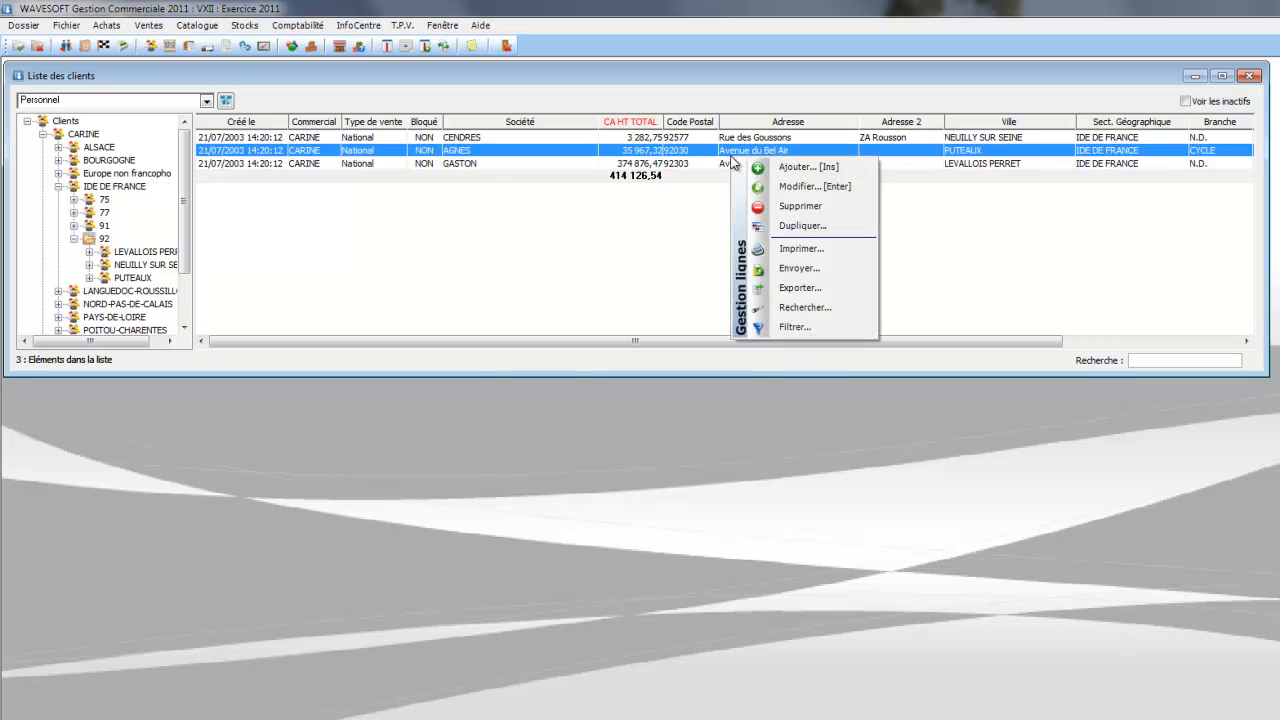
{"action": "left_click", "coordinate": [775, 287]}
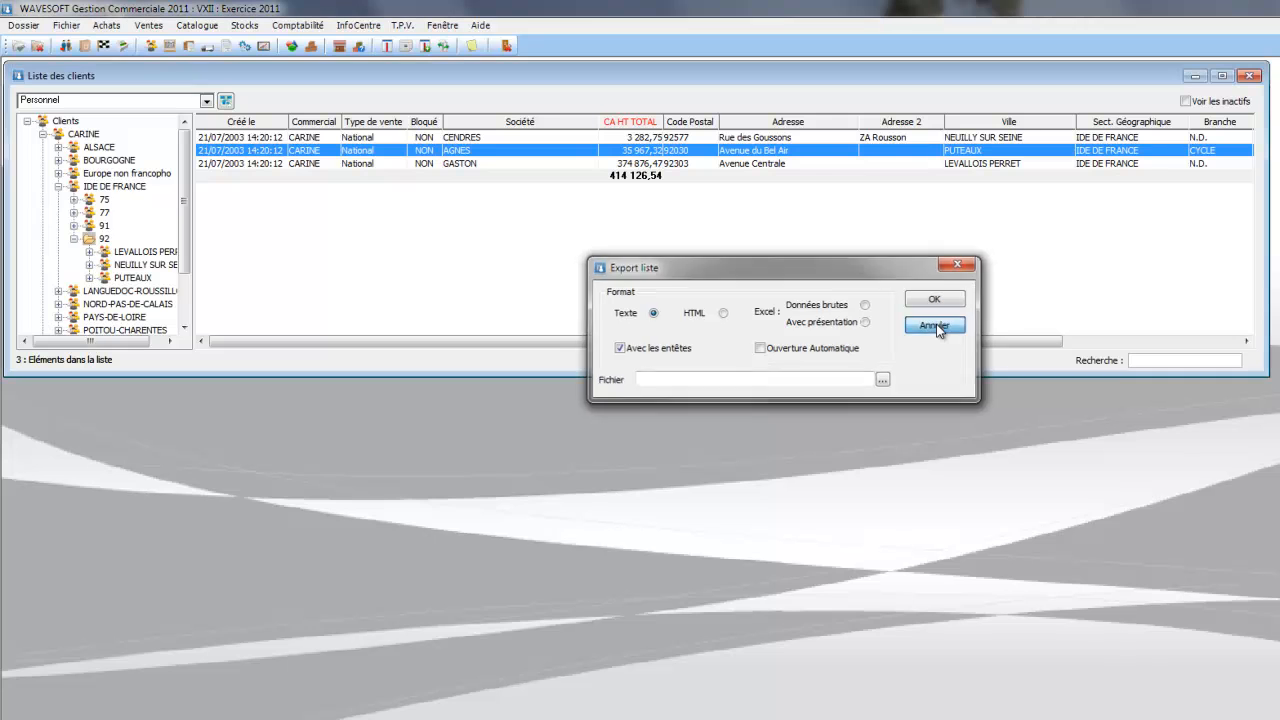
{"action": "left_click", "coordinate": [936, 326]}
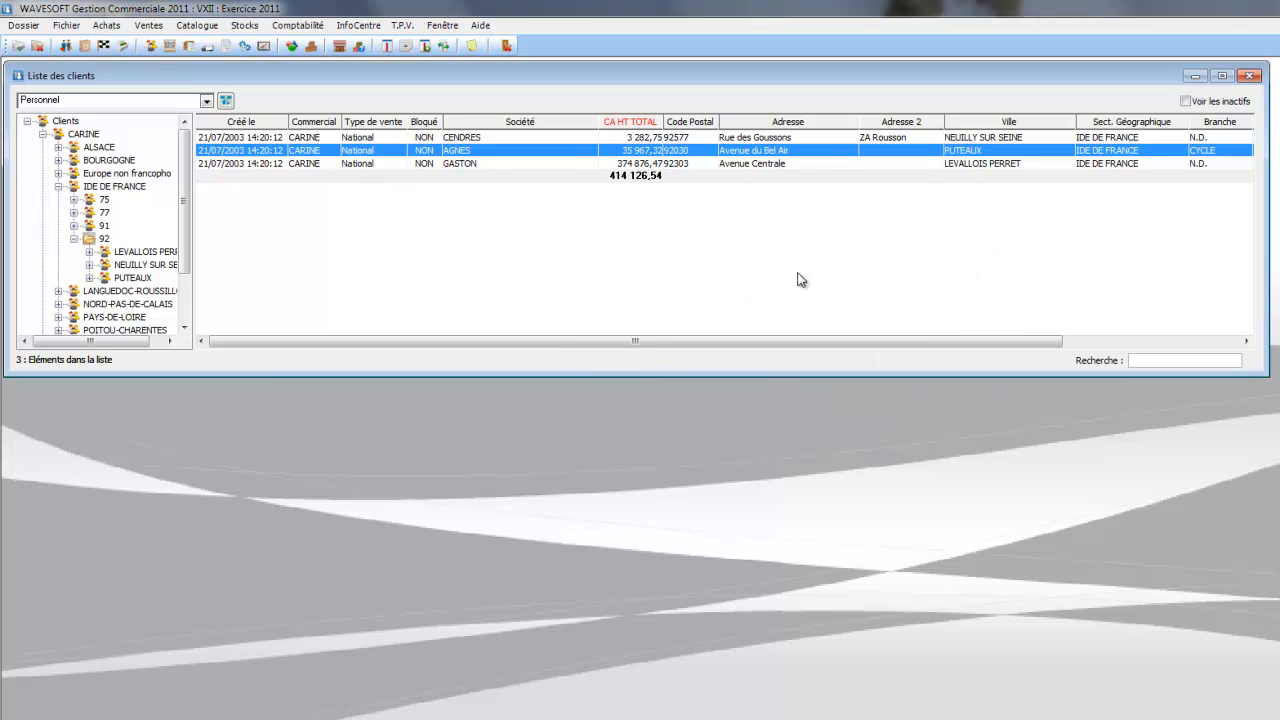
- Open the print preview of the client list and set it to landscape (Paysage)
{"action": "right_click", "coordinate": [666, 153]}
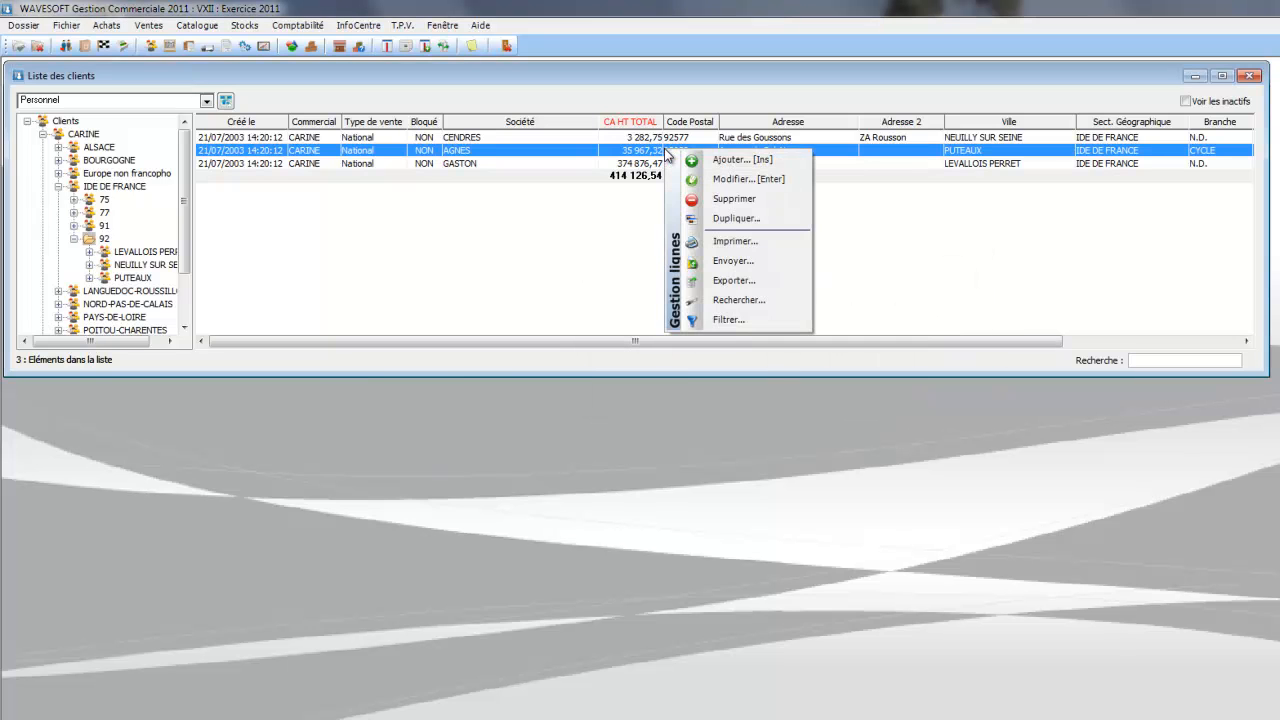
{"action": "left_click", "coordinate": [721, 245]}
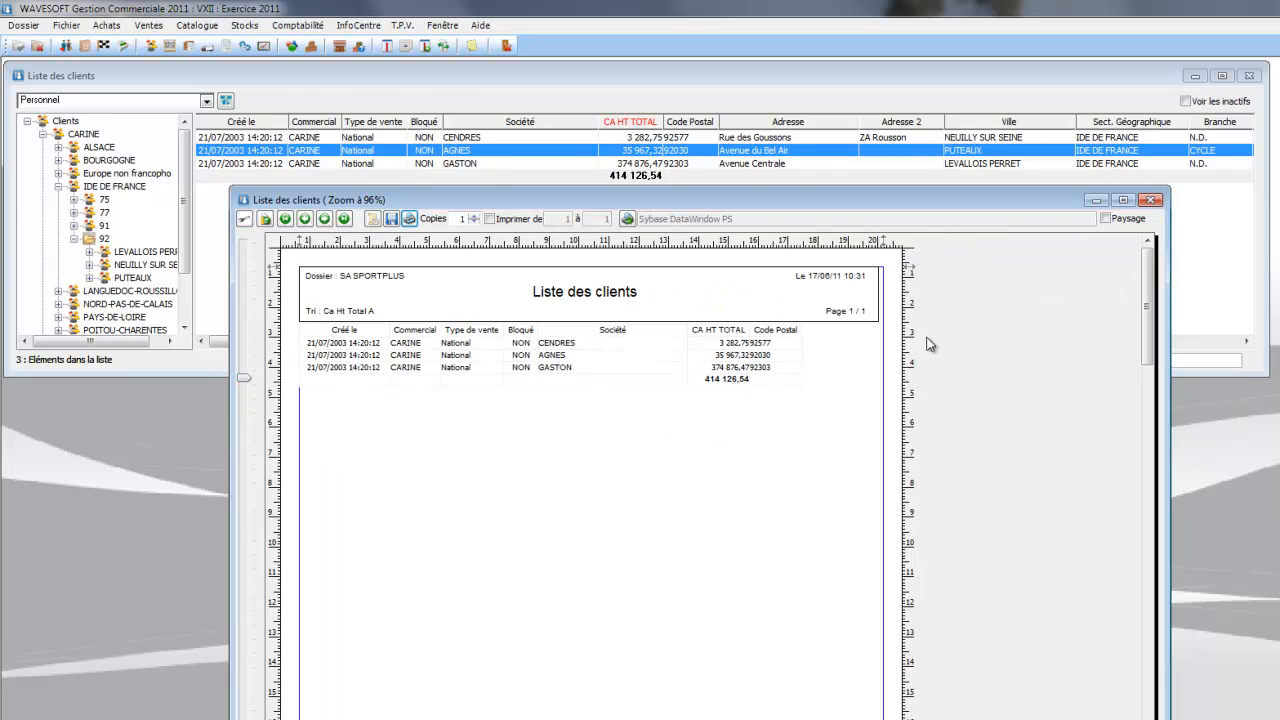
{"action": "left_click", "coordinate": [1105, 218]}
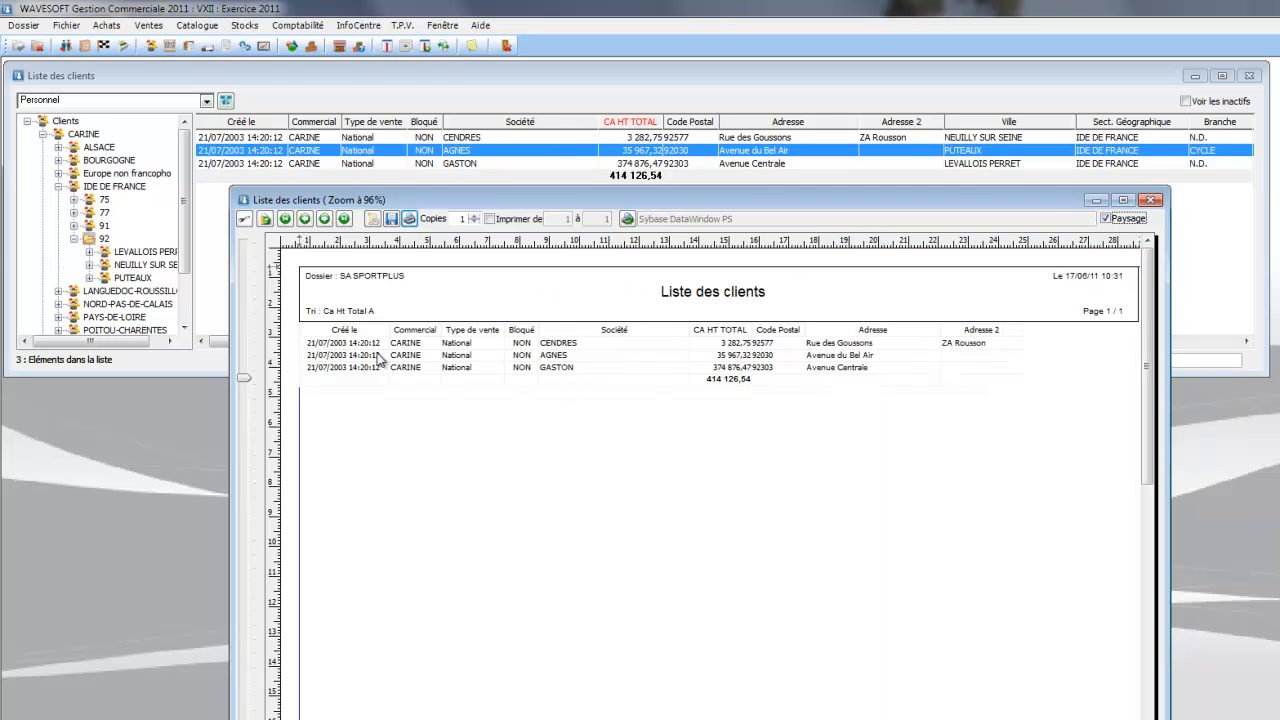
- Move the Adresse column after Adresse 2 in the print preview and widen the Code Postal, CA HT TOTAL and Société columns
{"action": "left_click", "coordinate": [849, 334]}
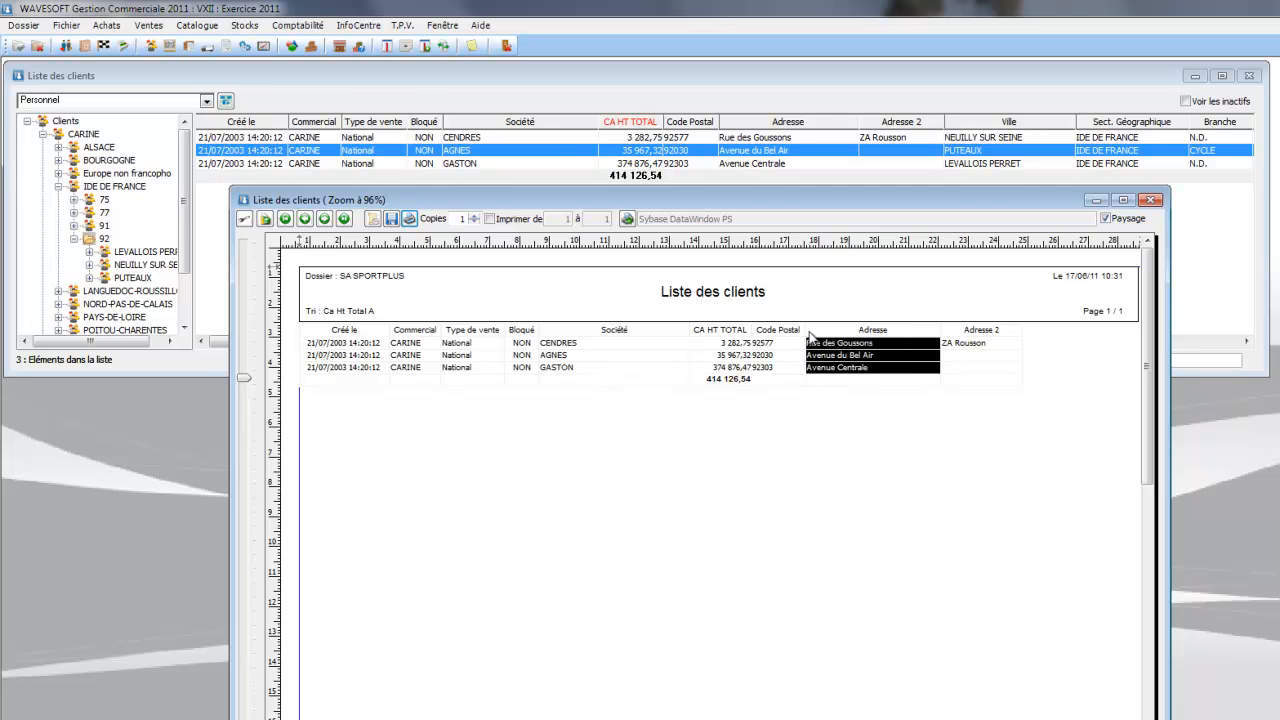
{"action": "left_click_drag", "start_coordinate": [918, 333], "coordinate": [1008, 332]}
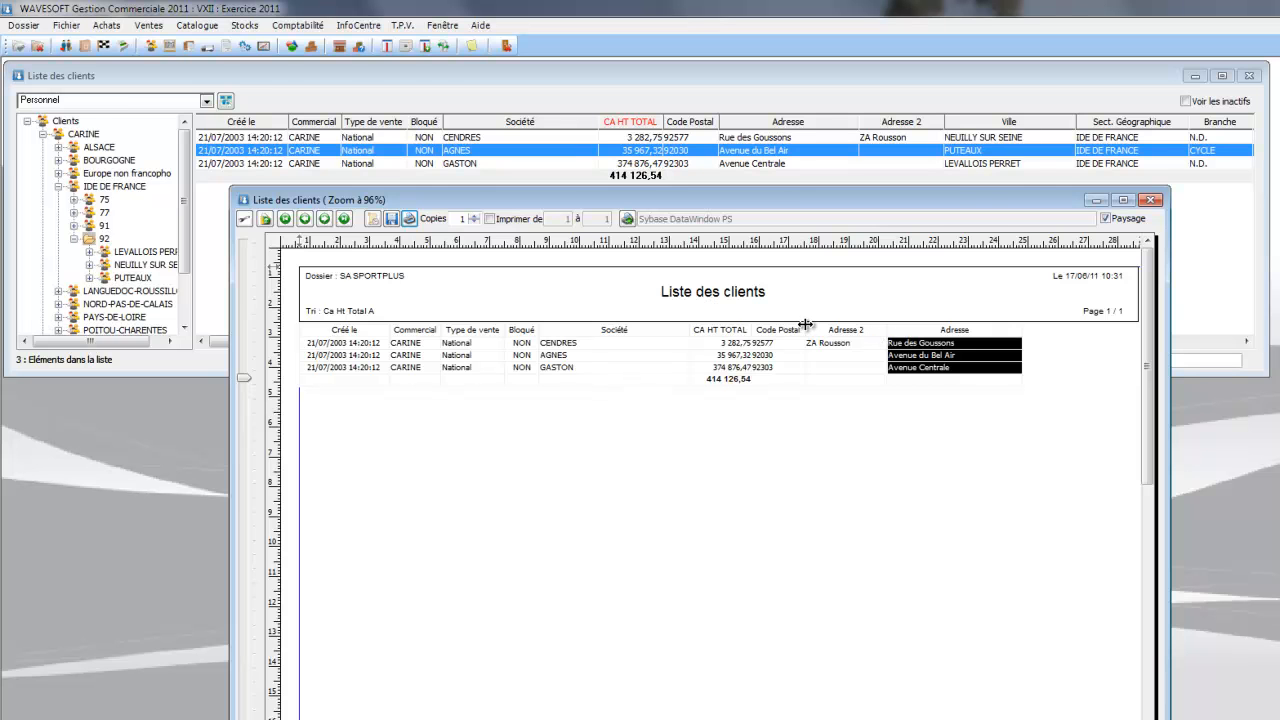
{"action": "left_click_drag", "start_coordinate": [806, 324], "coordinate": [842, 326]}
{"action": "left_click_drag", "start_coordinate": [751, 328], "coordinate": [806, 328]}
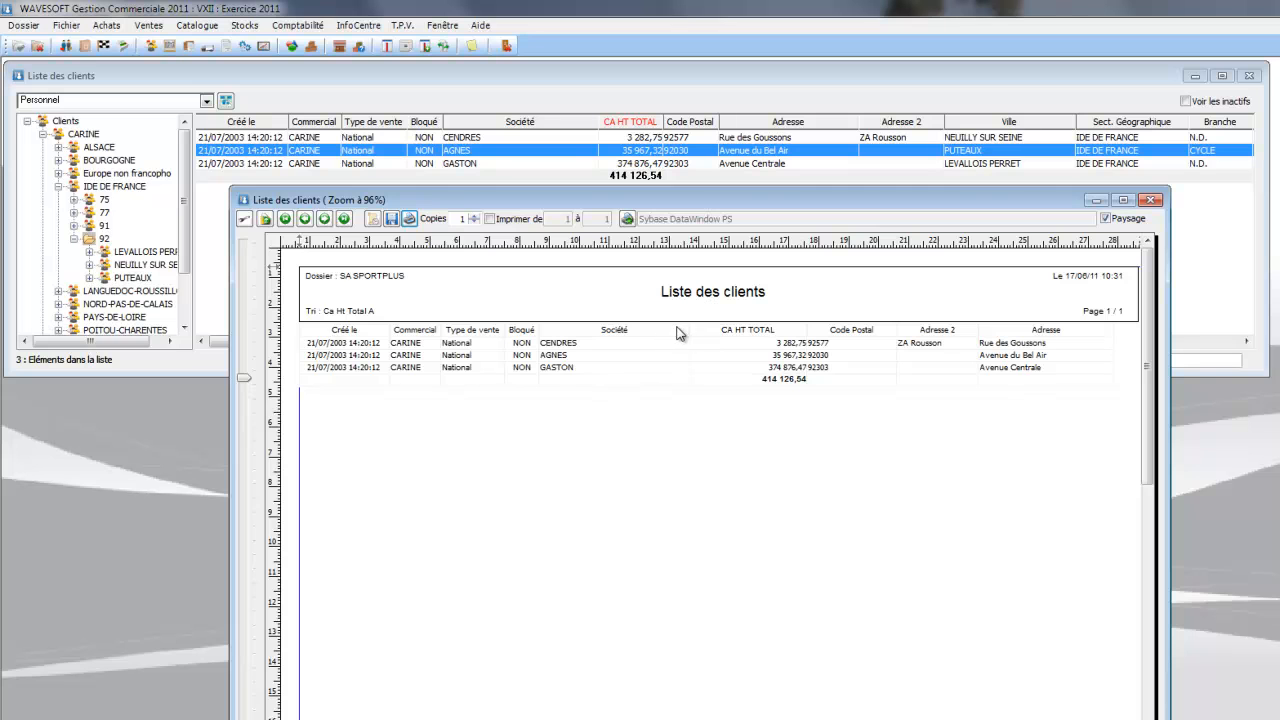
{"action": "left_click_drag", "start_coordinate": [688, 327], "coordinate": [702, 327]}
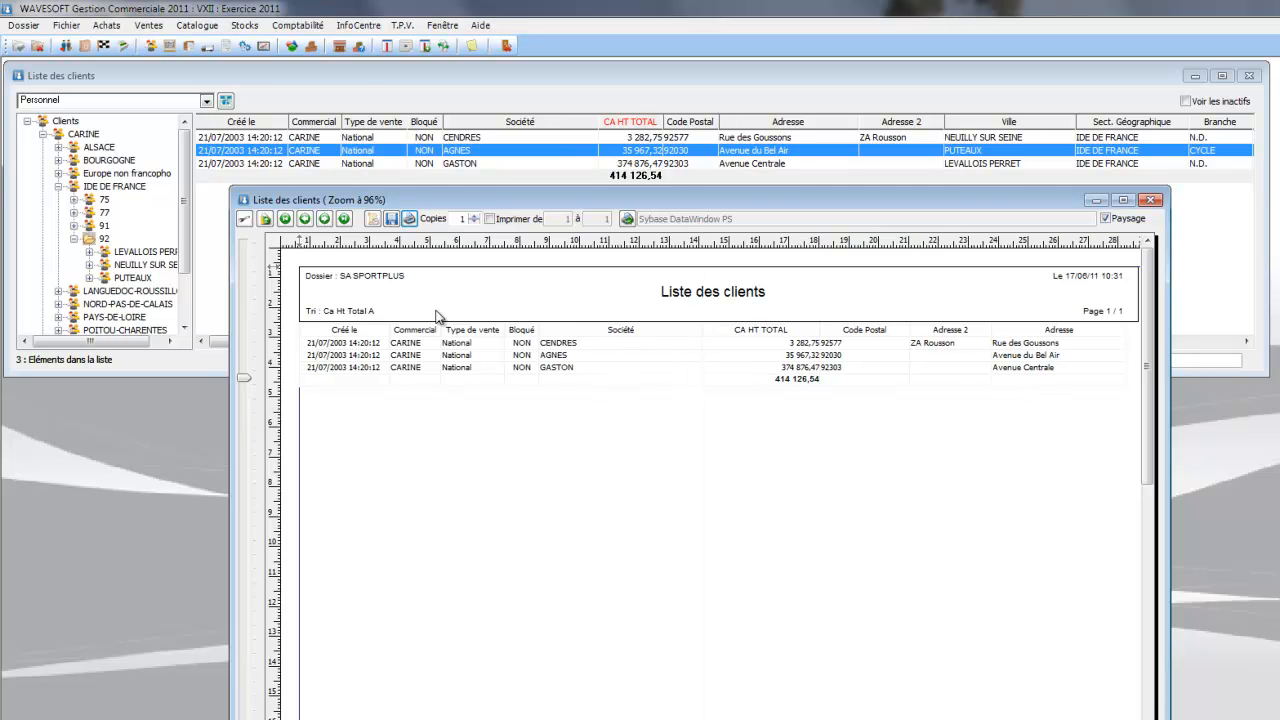
- Examine the e-mail message prepared with the client list attached as a PDF, closing it without sending
{"action": "left_click", "coordinate": [265, 218]}
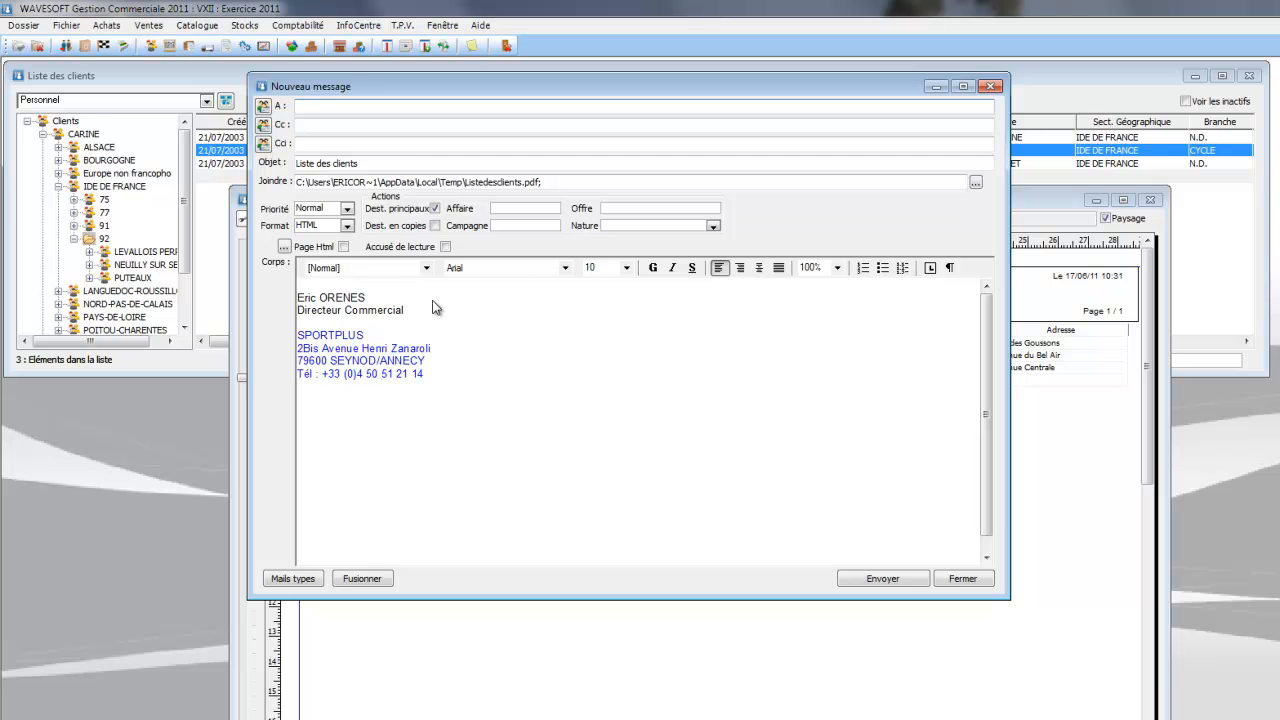
{"action": "left_click", "coordinate": [967, 583]}
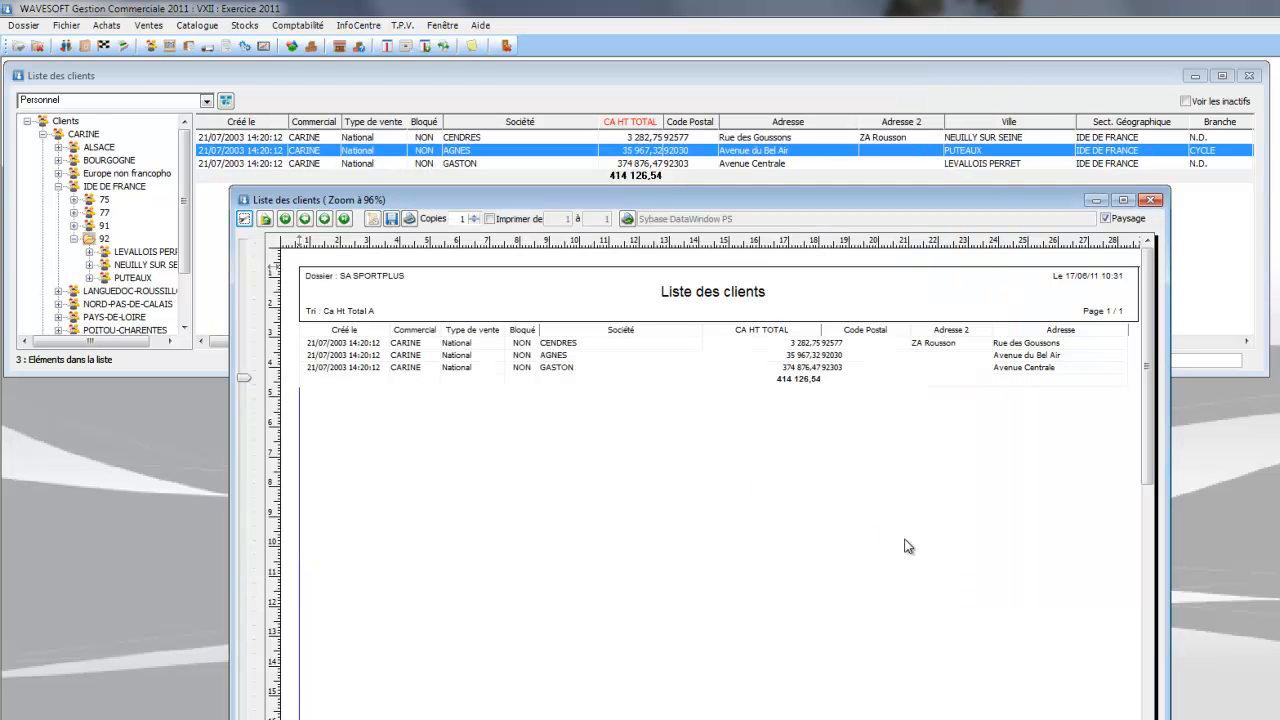
- Archive the previewed client list report with the description "Présentation des listes WaveSoft"
{"action": "left_click", "coordinate": [374, 219]}
{"action": "left_click", "coordinate": [772, 388]}
{"action": "type", "text": "P"}
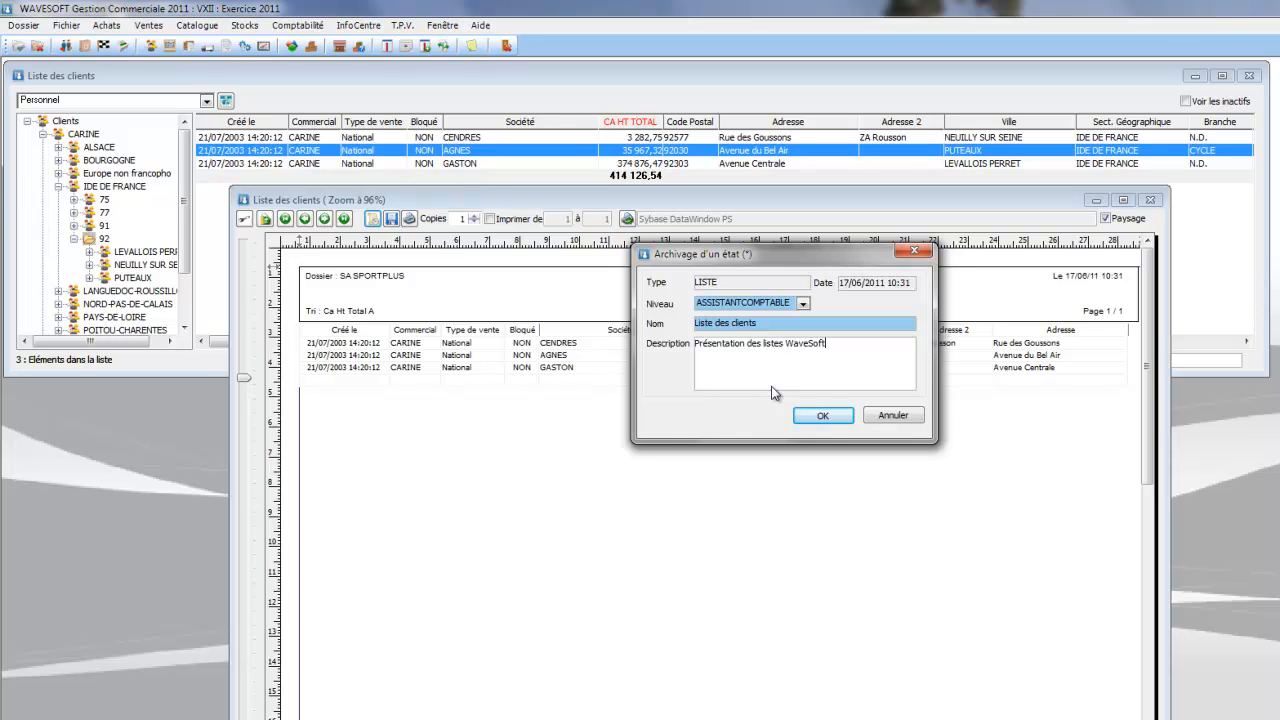
{"action": "left_click", "coordinate": [831, 415]}
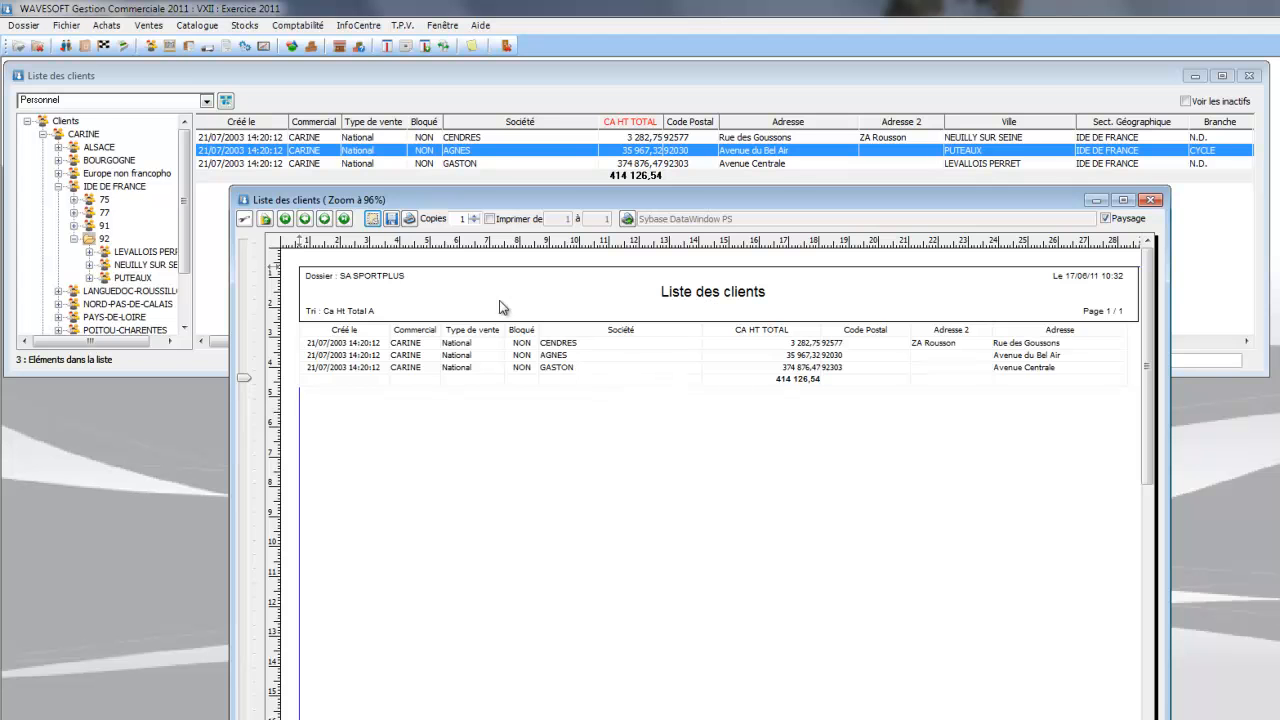
- Open the archived report "Présentation des listes WaveSoft" from the archived reports list, compare it with the original preview, and close it
{"action": "left_click", "coordinate": [375, 26]}
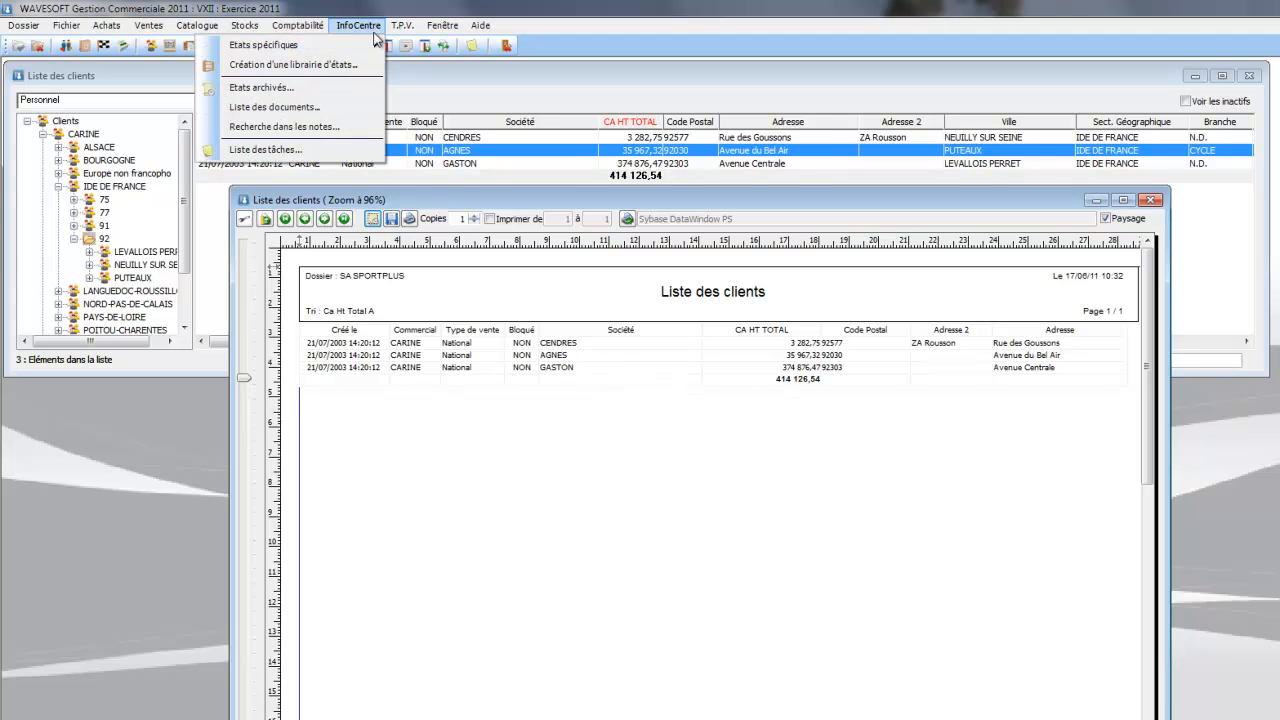
{"action": "left_click", "coordinate": [365, 86]}
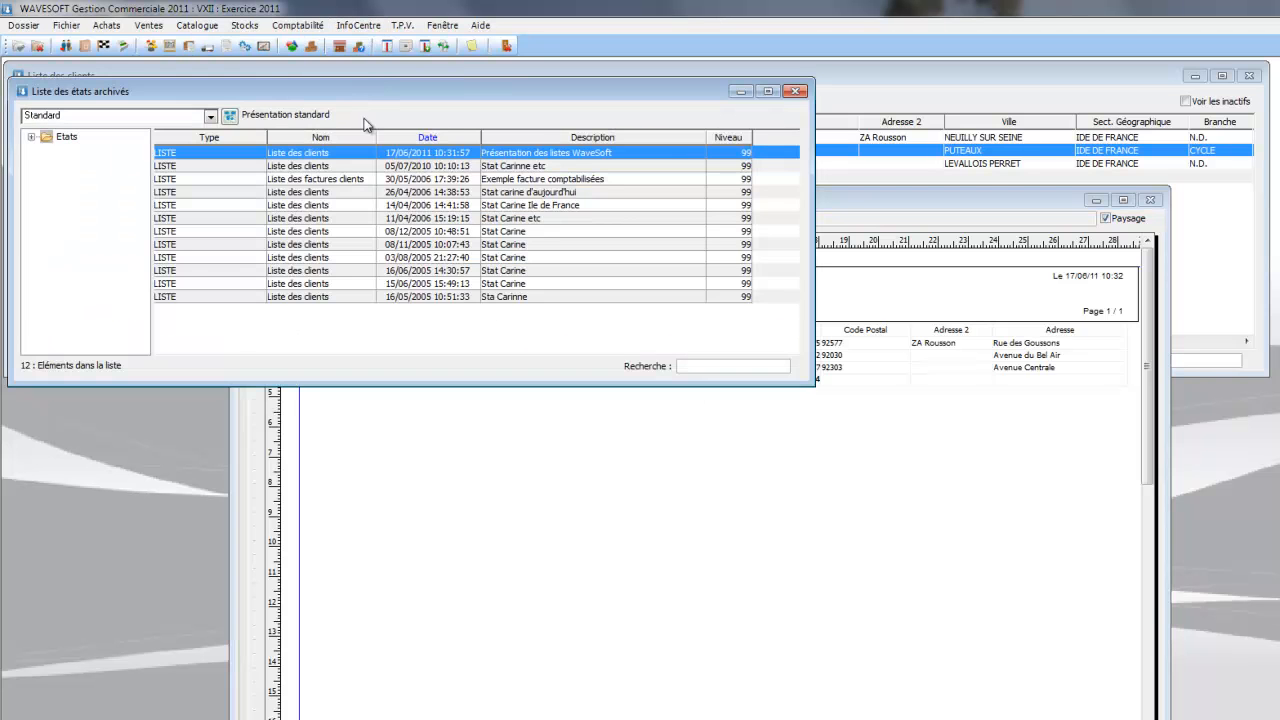
{"action": "double_click", "coordinate": [639, 151]}
{"action": "left_click_drag", "start_coordinate": [650, 204], "coordinate": [652, 404]}
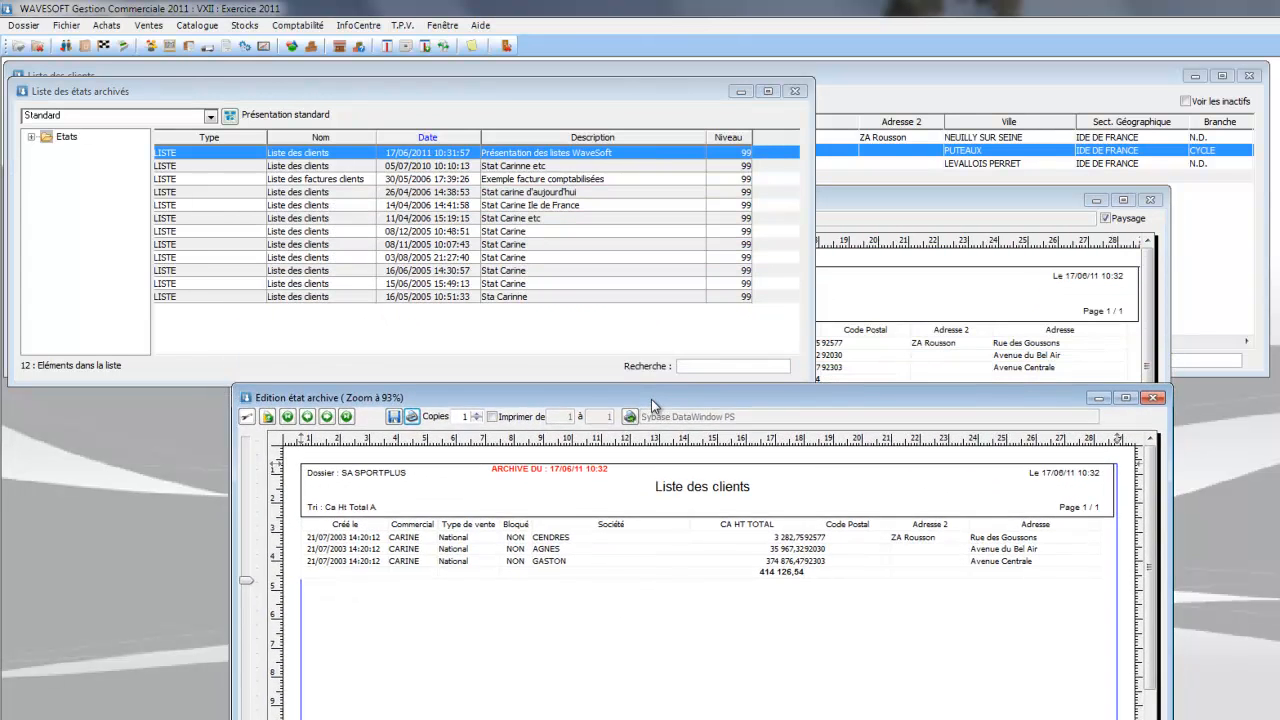
{"action": "left_click", "coordinate": [795, 91]}
{"action": "left_click_drag", "start_coordinate": [817, 398], "coordinate": [817, 463]}
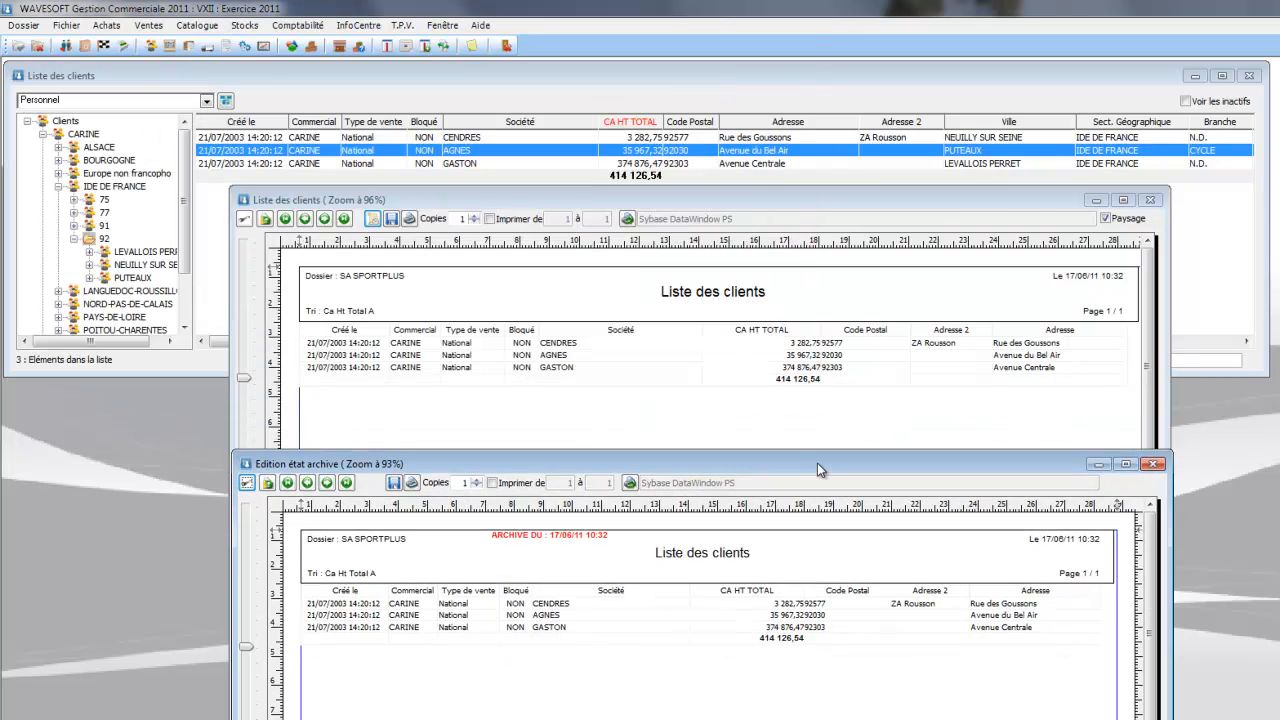
{"action": "left_click", "coordinate": [1153, 465]}
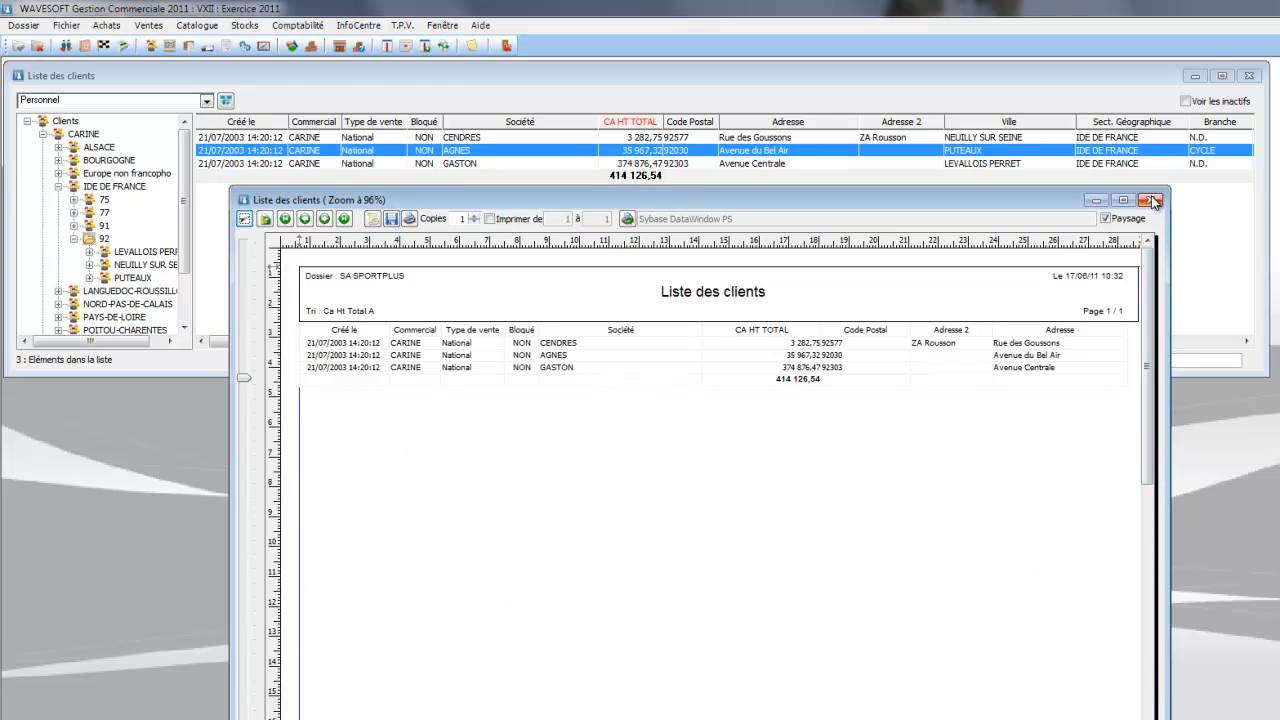
- Examine the file formats for exporting the previewed report, leave without exporting, and close the print preview
{"action": "left_click", "coordinate": [391, 218]}
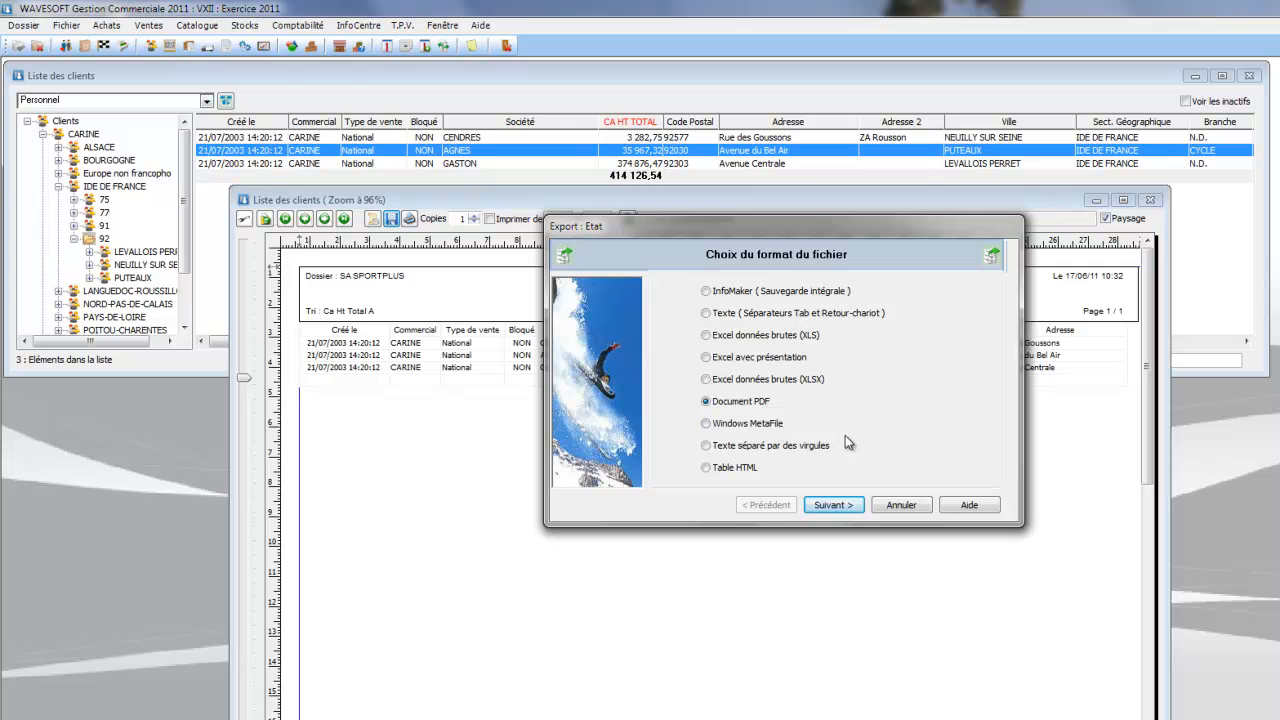
{"action": "left_click", "coordinate": [904, 505]}
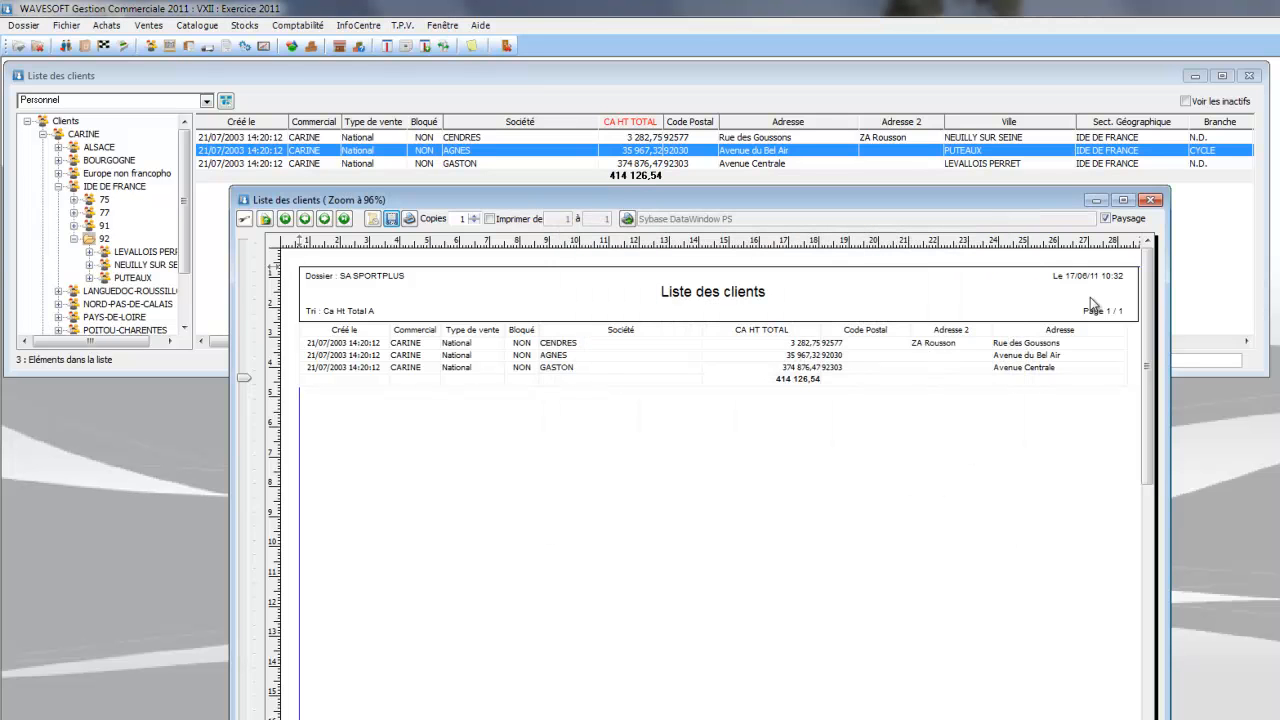
{"action": "left_click", "coordinate": [1151, 199]}
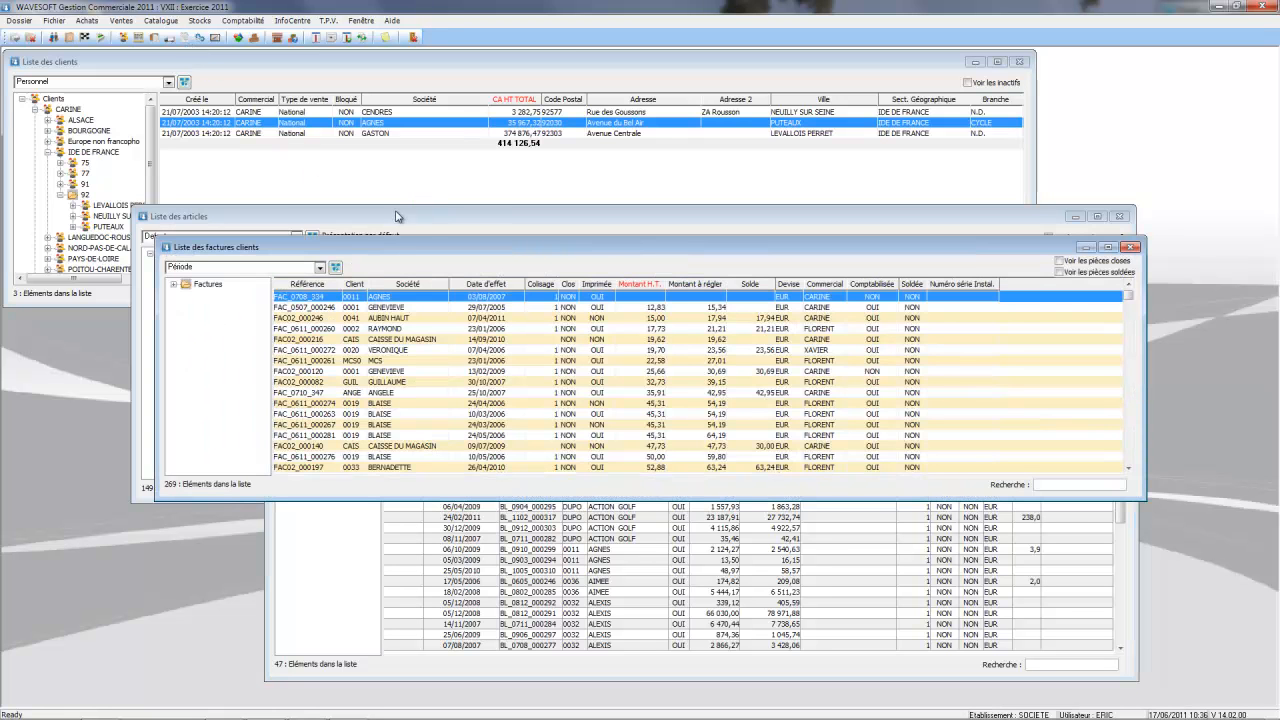
- Move the client invoices list clear of the other lists and filter it by period to month 1 of 2011
{"action": "left_click_drag", "start_coordinate": [409, 220], "coordinate": [517, 110]}
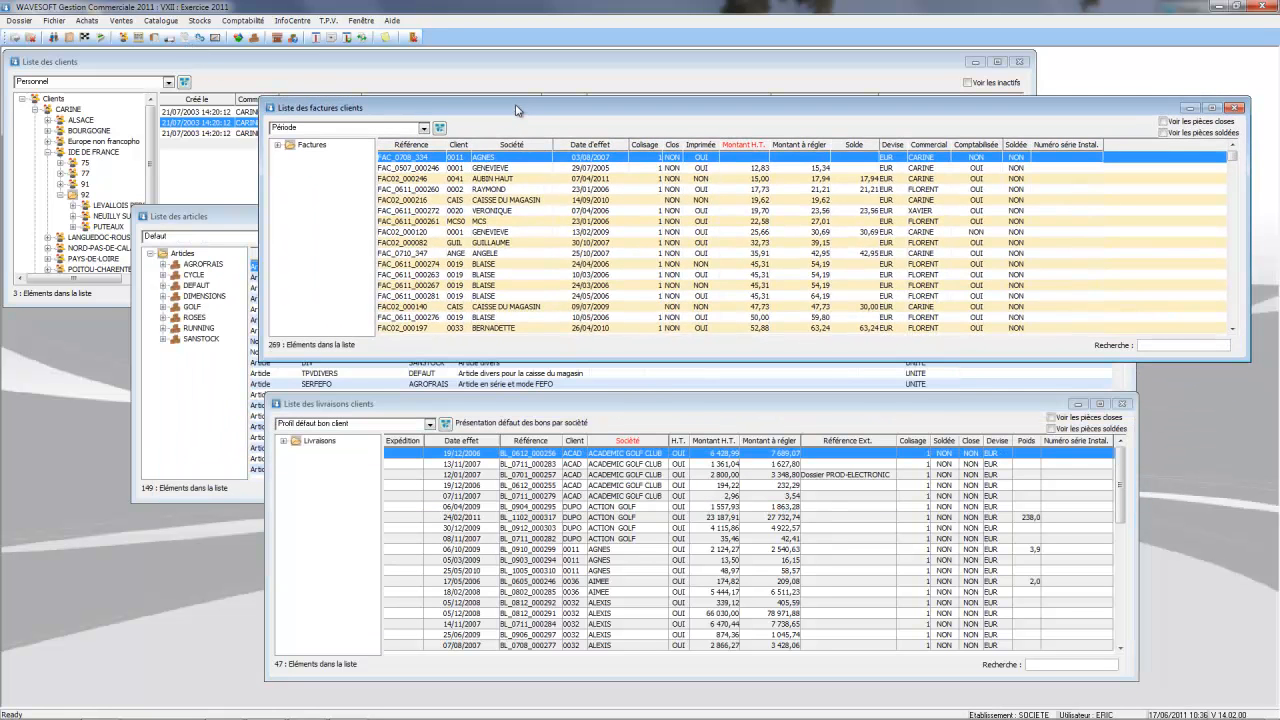
{"action": "left_click", "coordinate": [278, 146]}
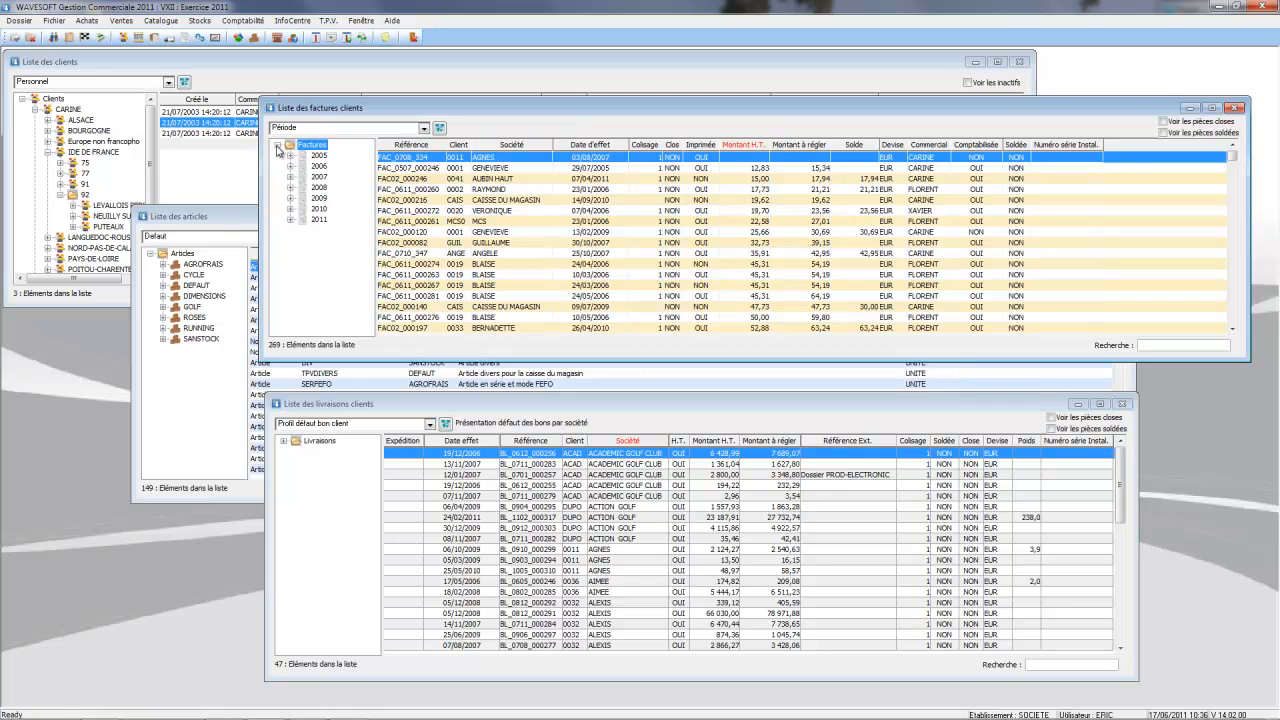
{"action": "left_click", "coordinate": [291, 220]}
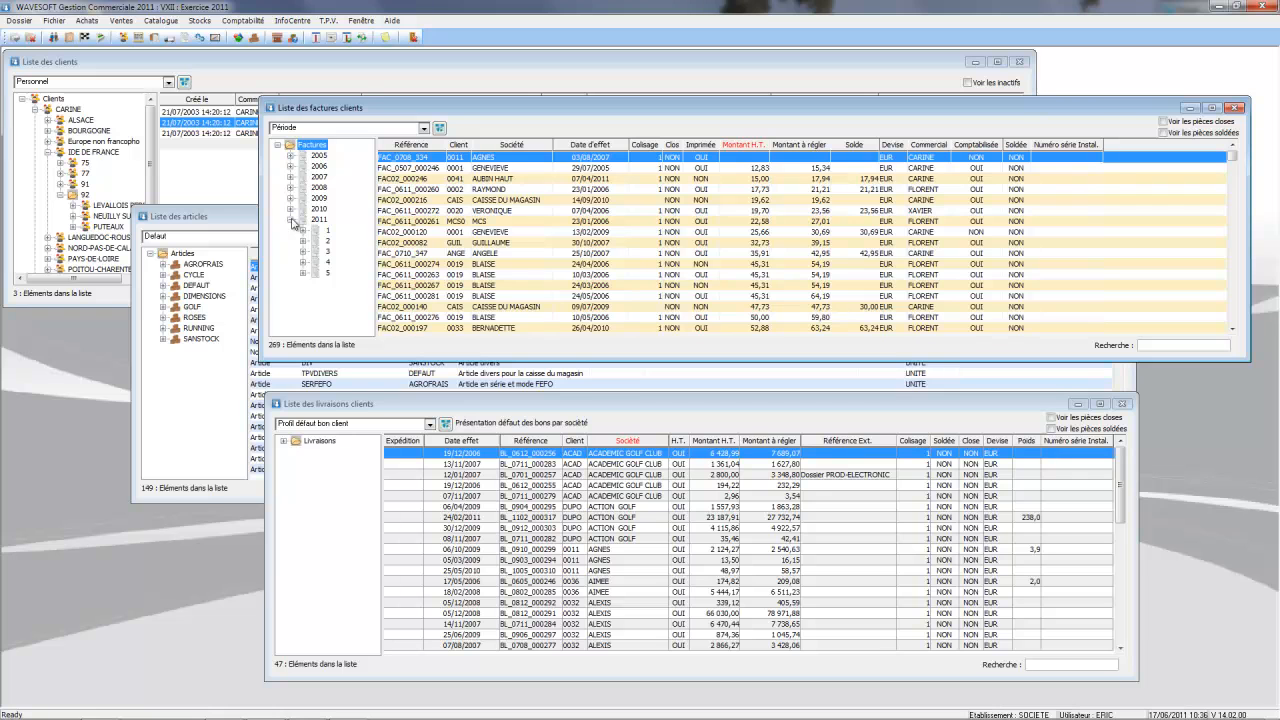
{"action": "left_click", "coordinate": [322, 231]}
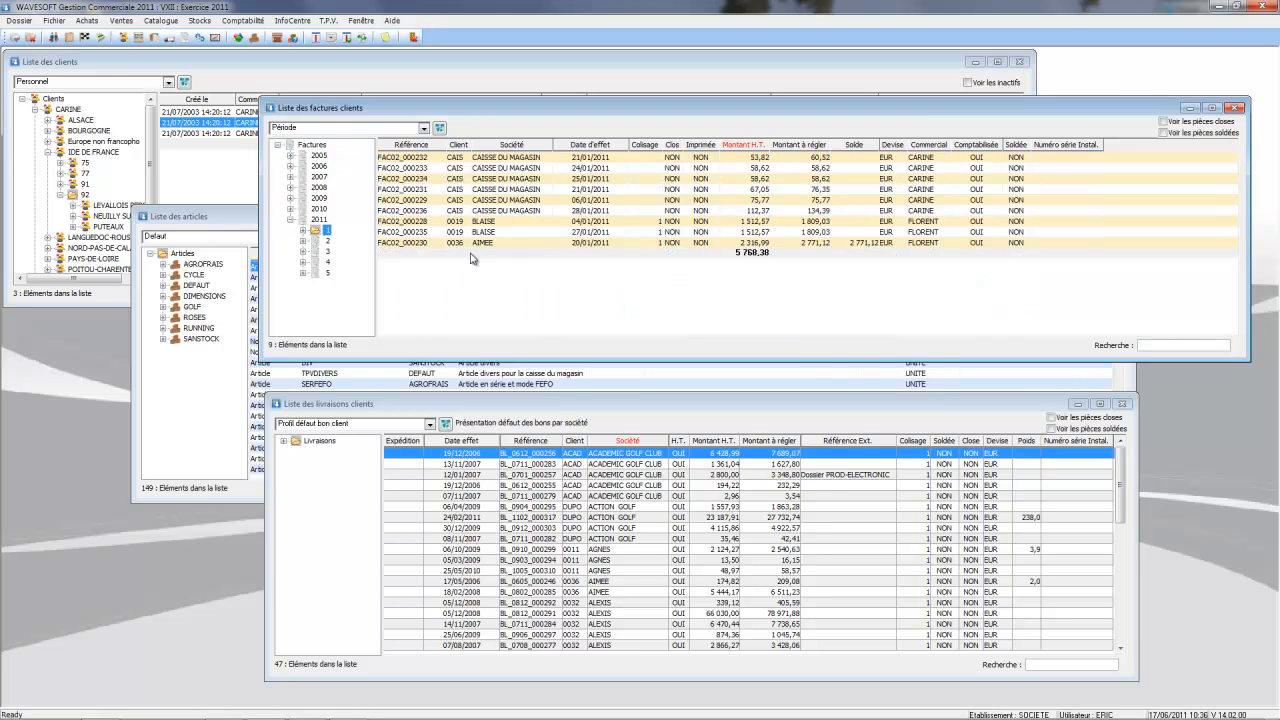